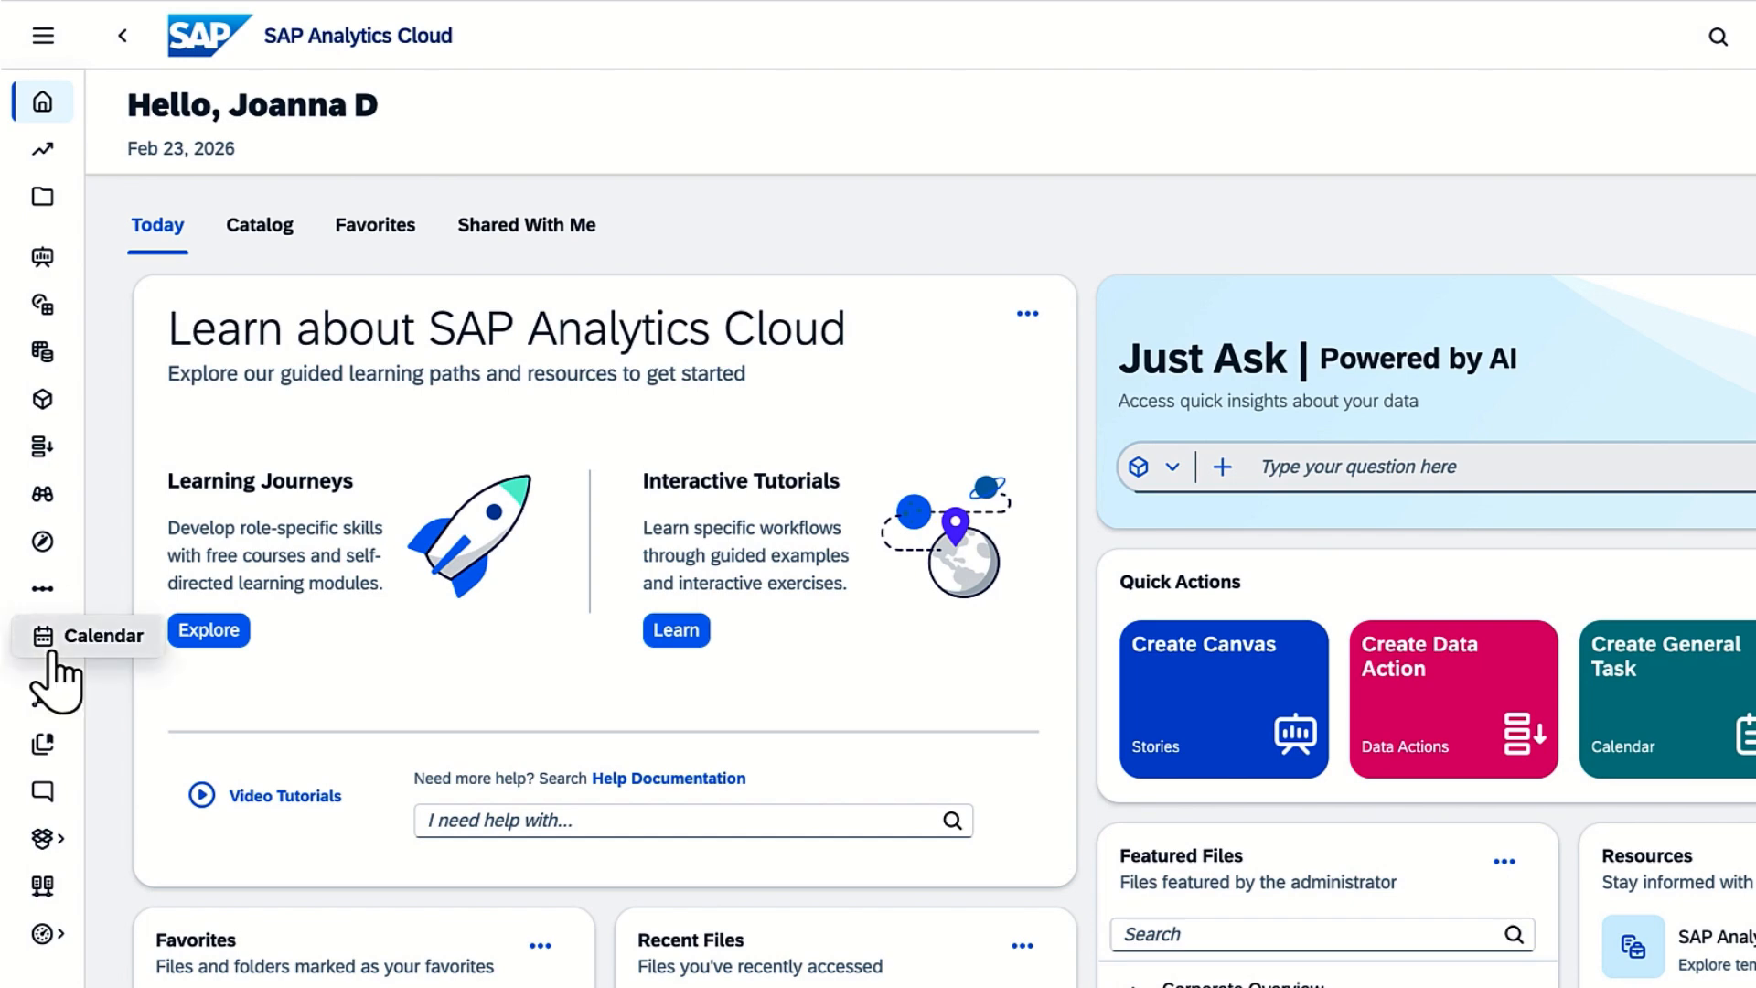
Open the calendar in list view, look ahead through the following months and return to the current month.
click(43, 640)
click(379, 128)
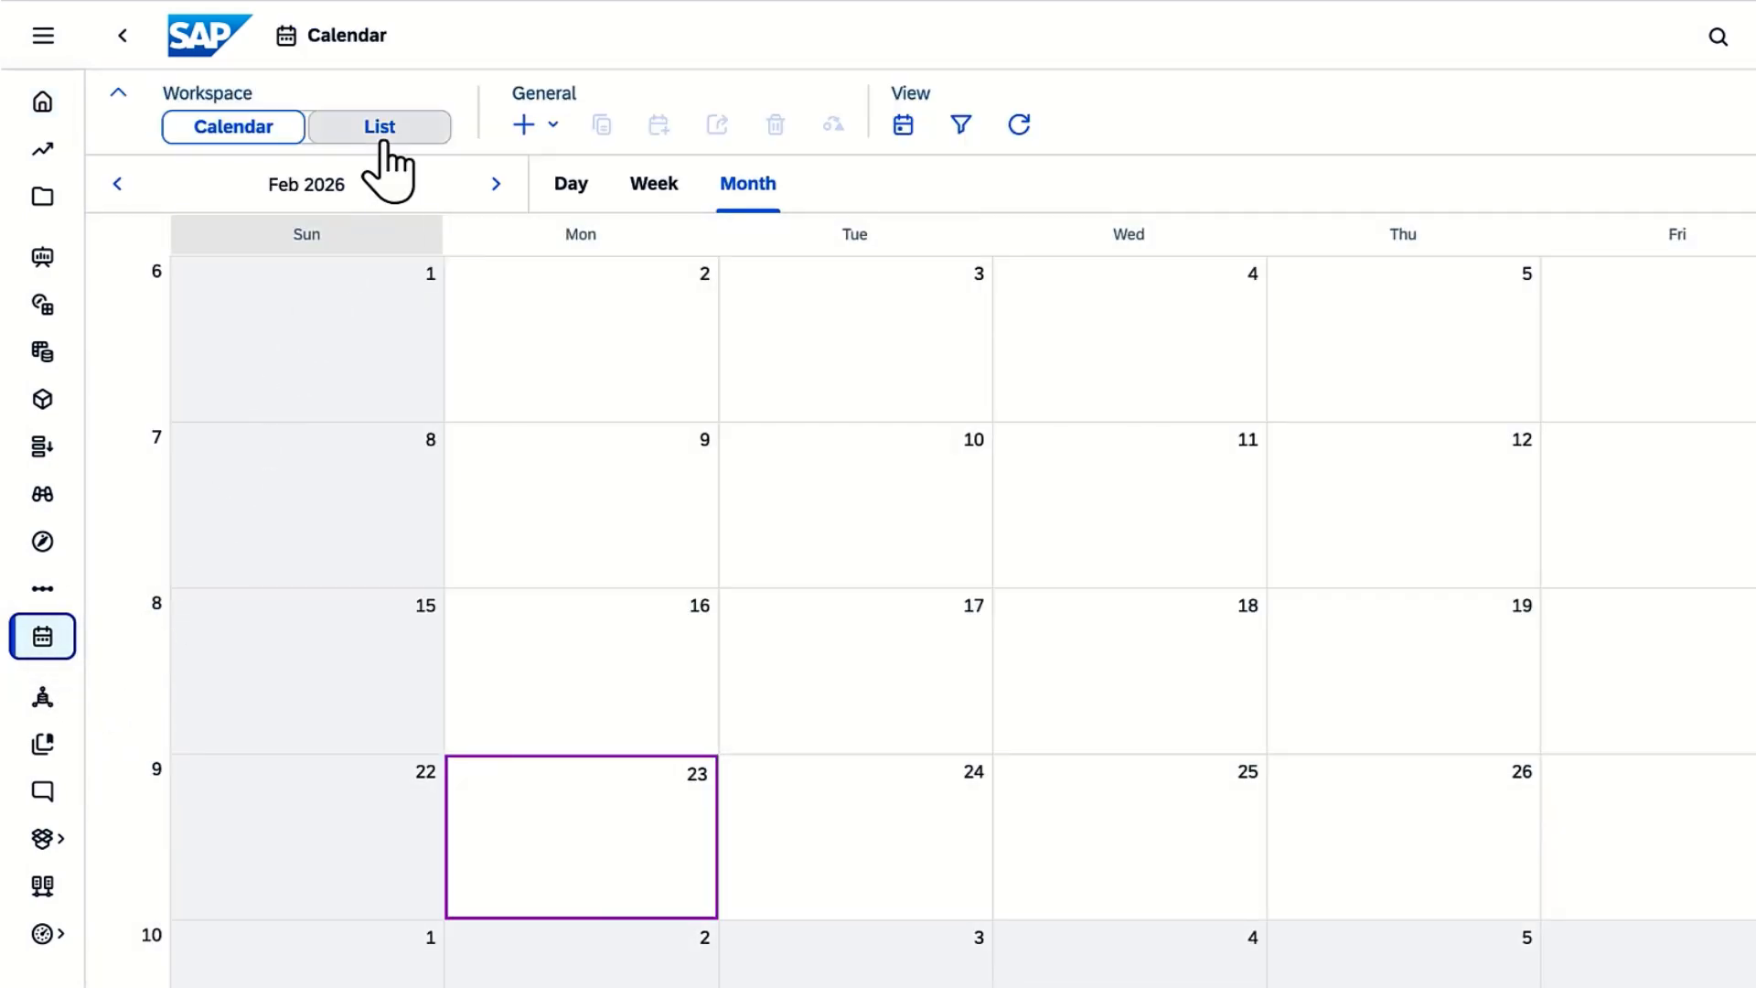
click(496, 185)
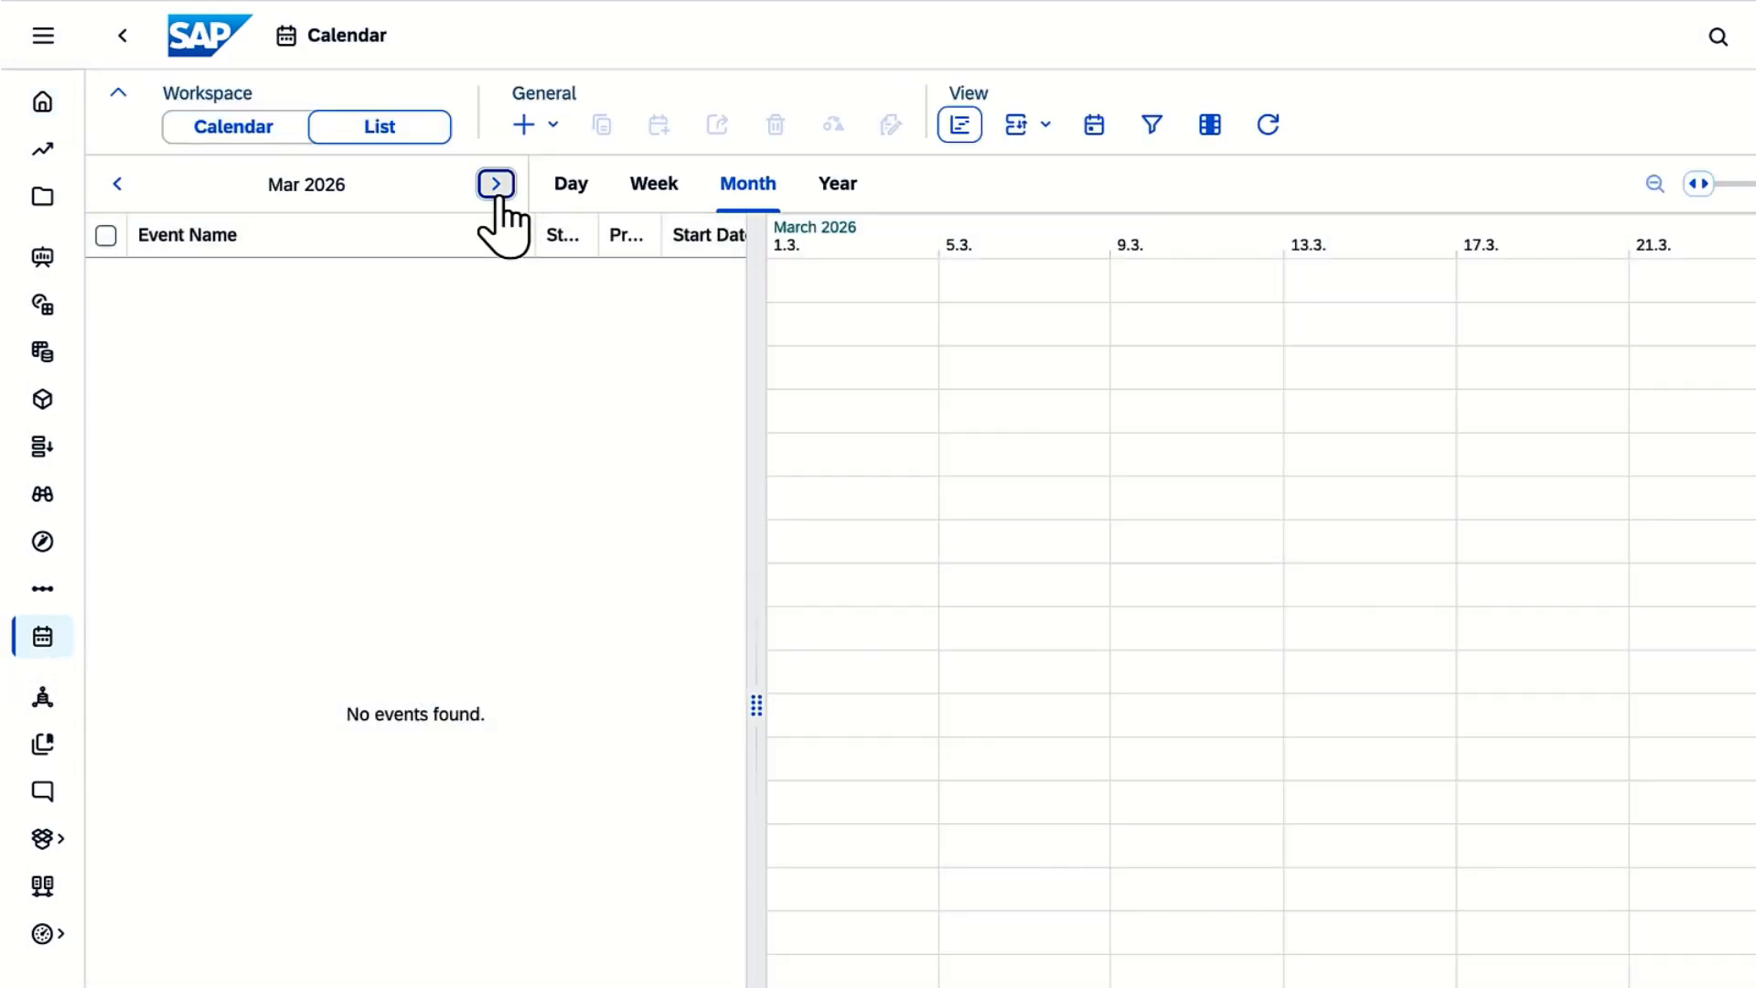
click(496, 185)
click(1094, 124)
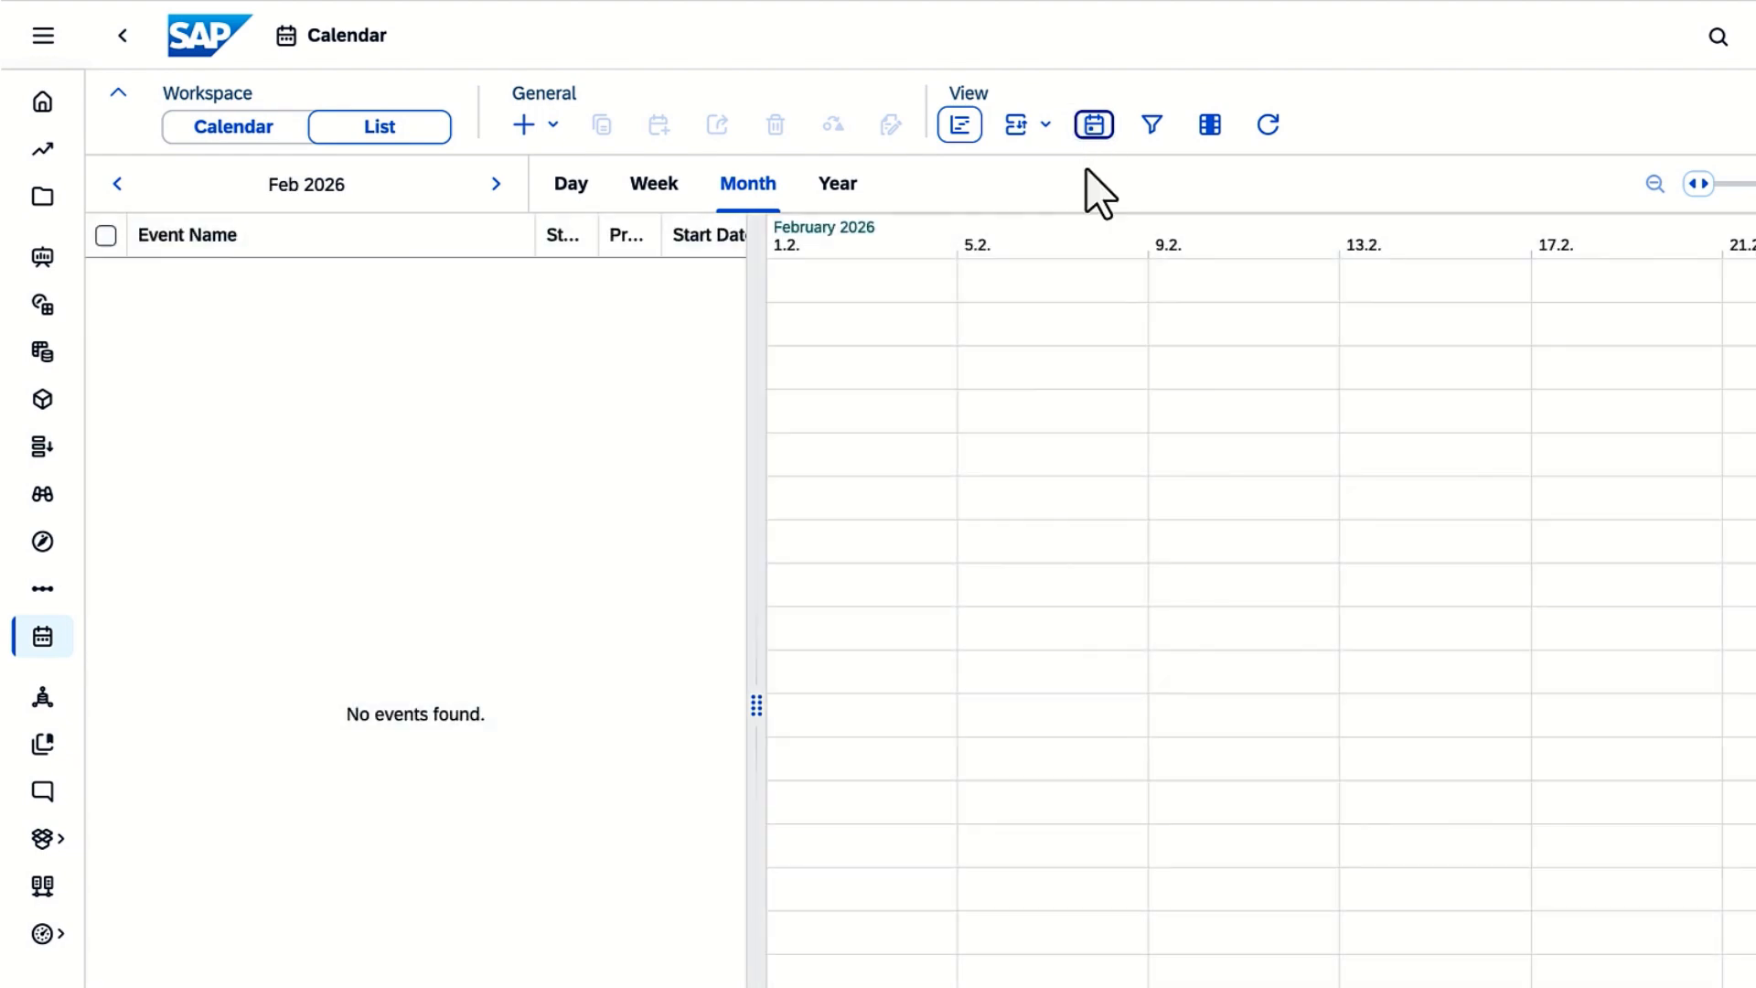
Start generating events with the wizard as a new process with child events, and name the process Budget Review.
click(552, 126)
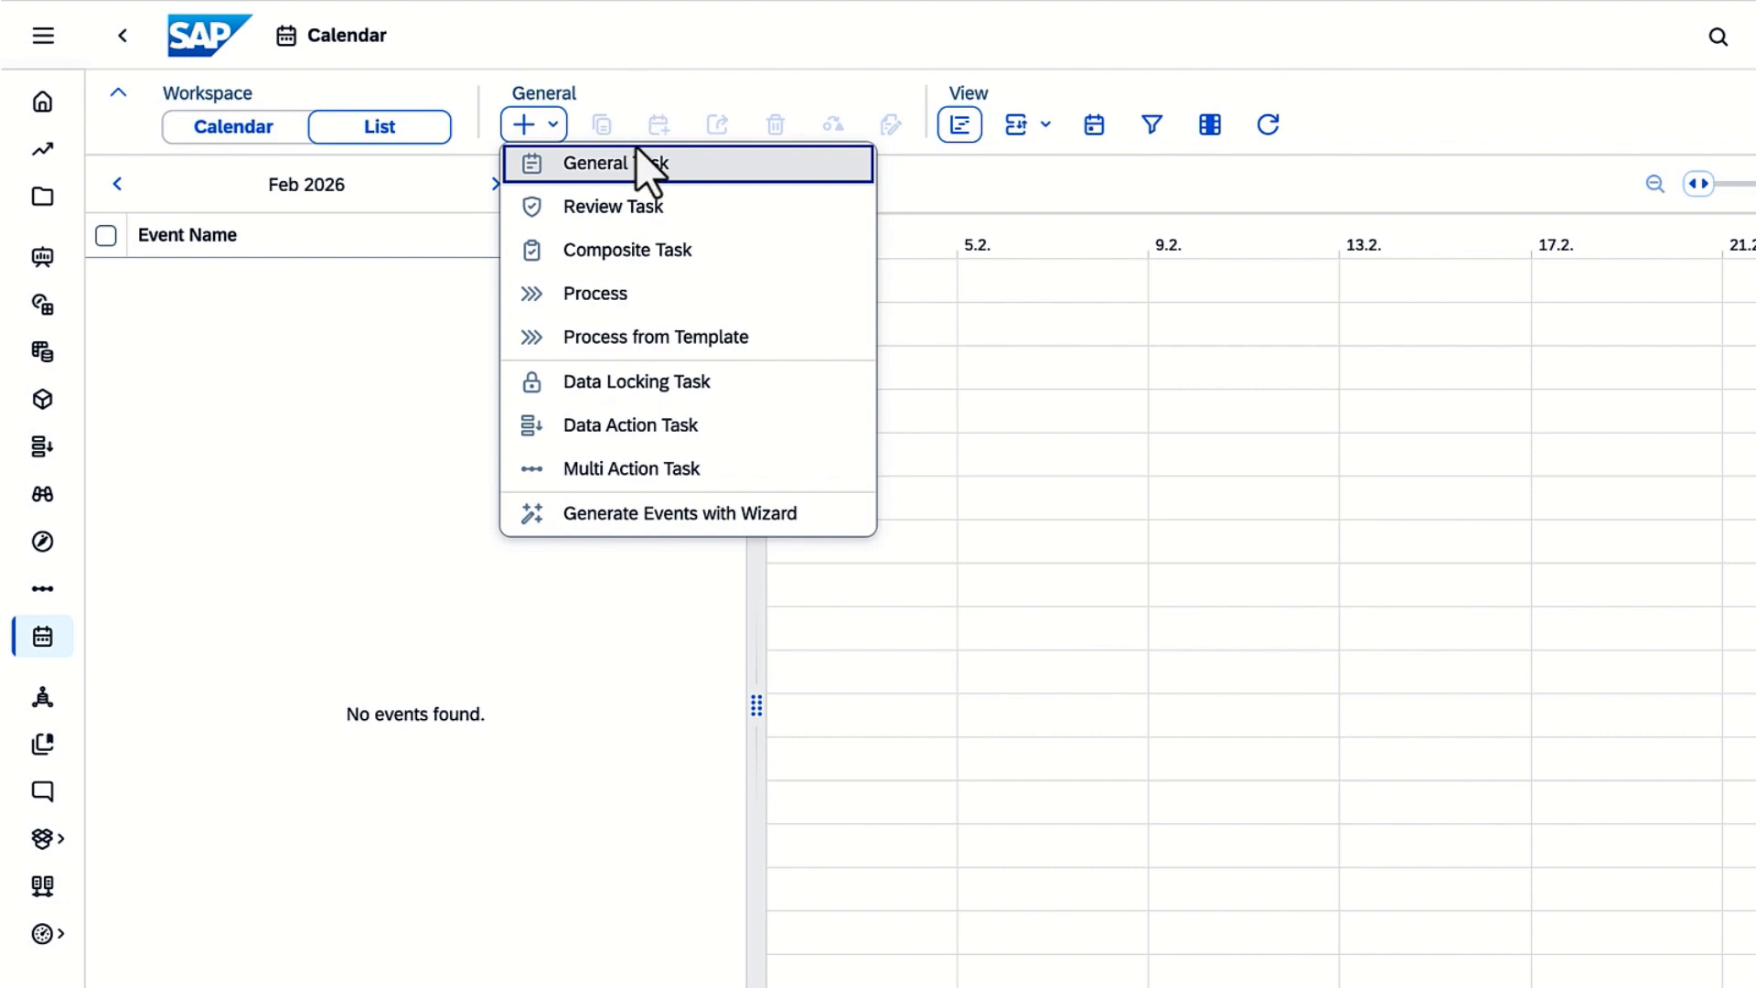
click(684, 514)
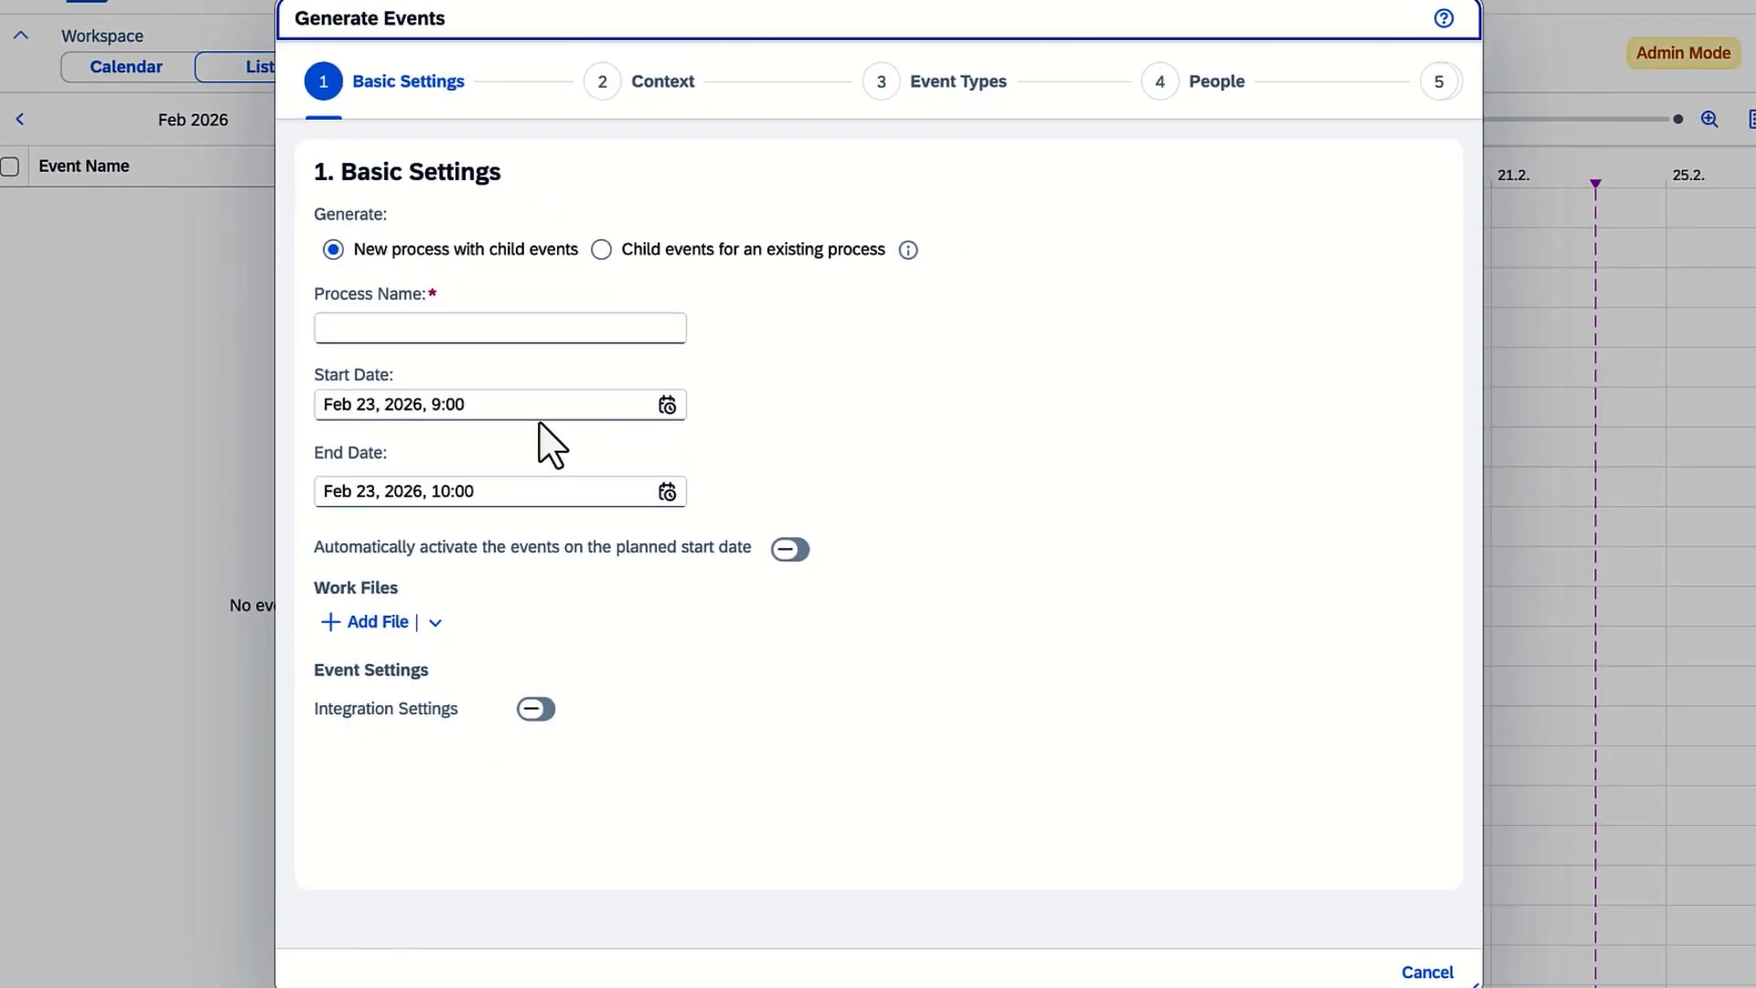
click(406, 333)
text(Budget Review)
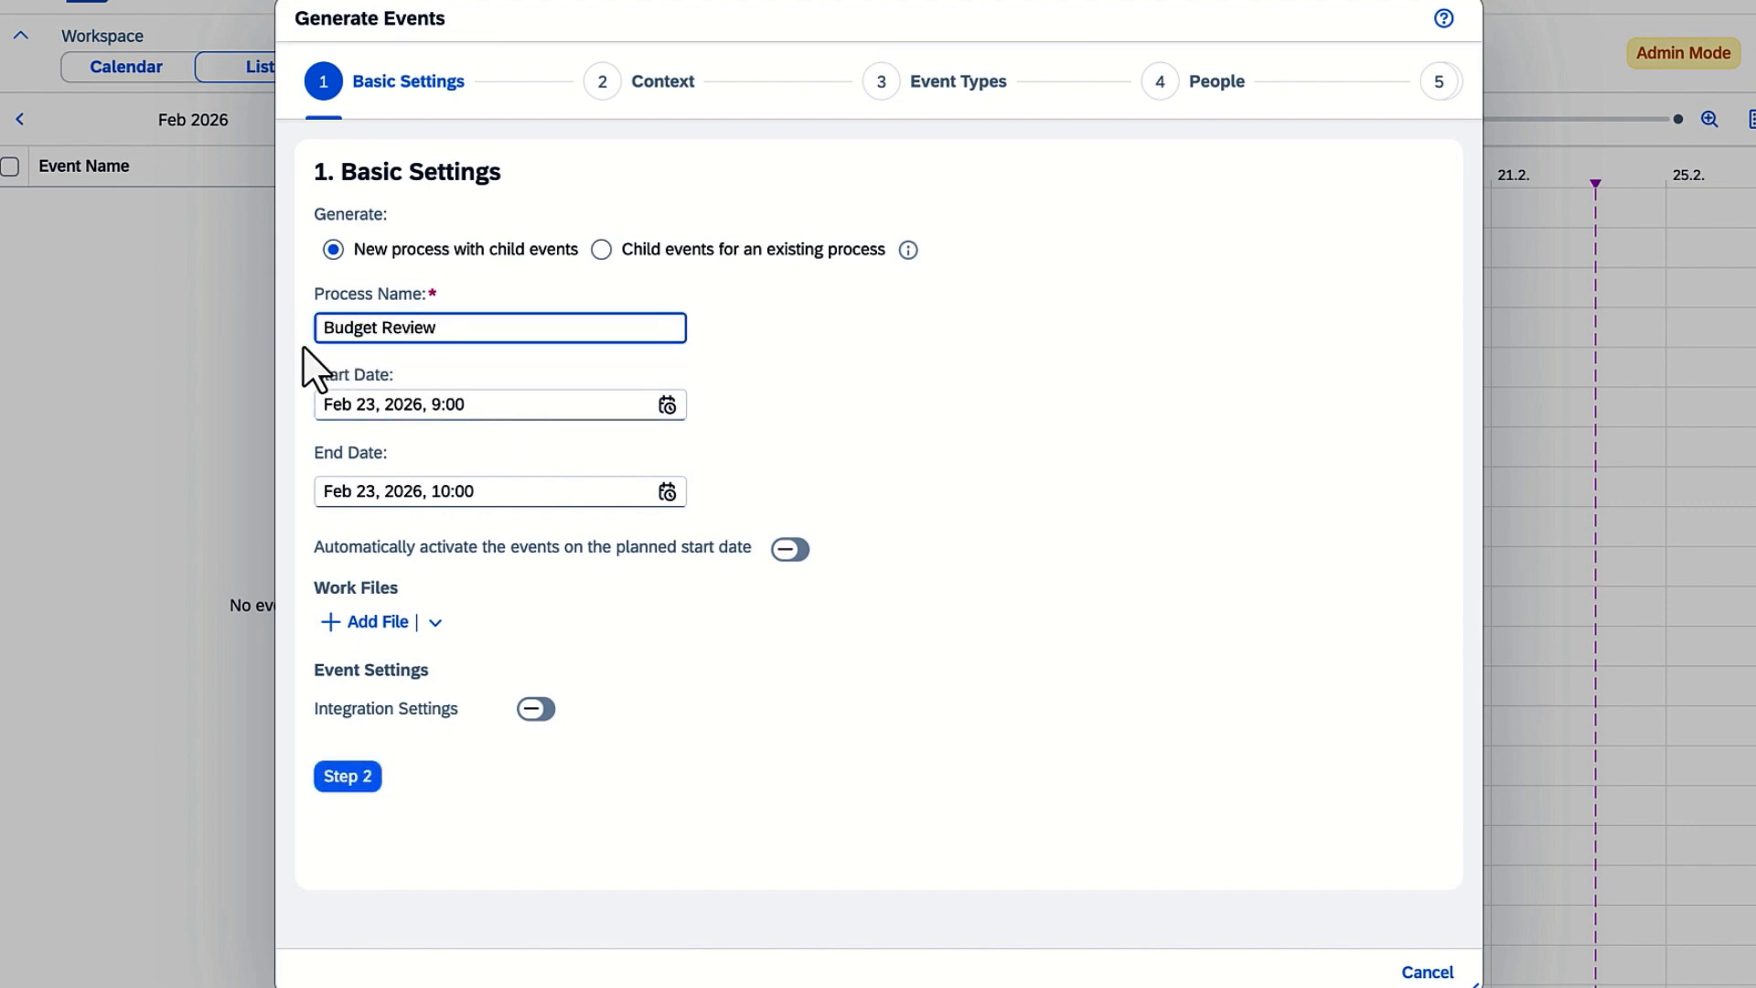
Set the process to start on Feb 23, 2026 at 9:30 and end on Feb 24, 2026 at 16:30.
click(667, 404)
click(847, 450)
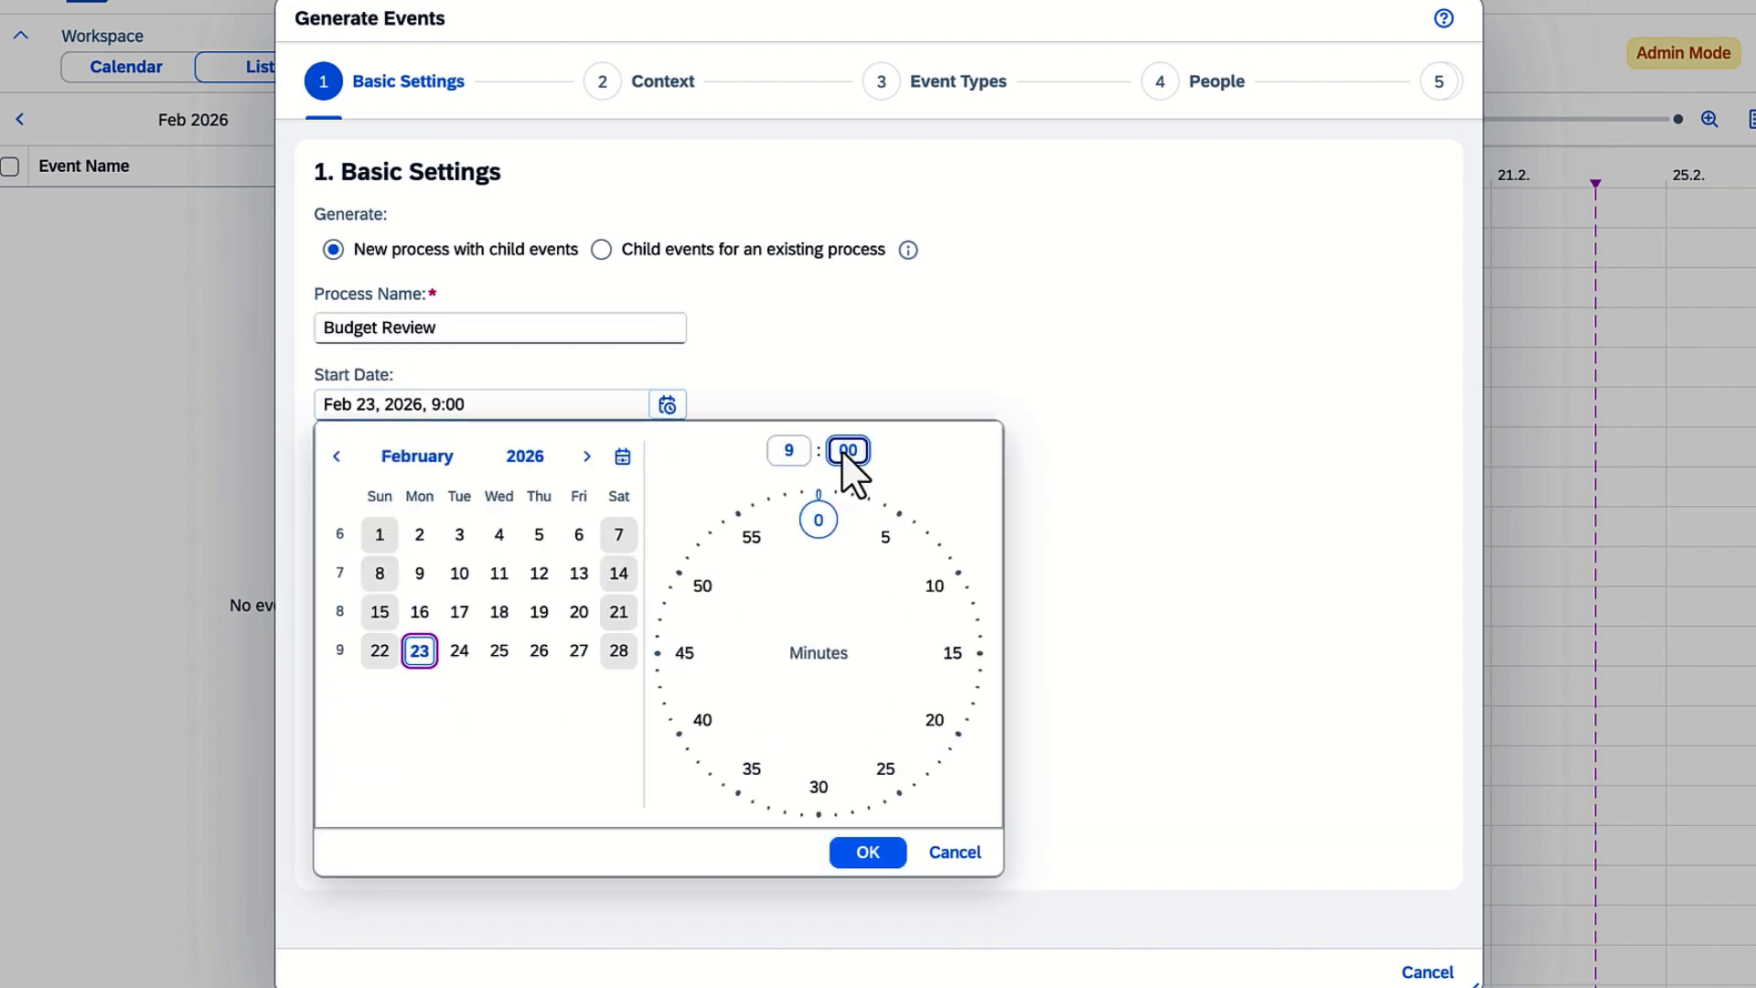
click(819, 790)
click(867, 852)
click(667, 491)
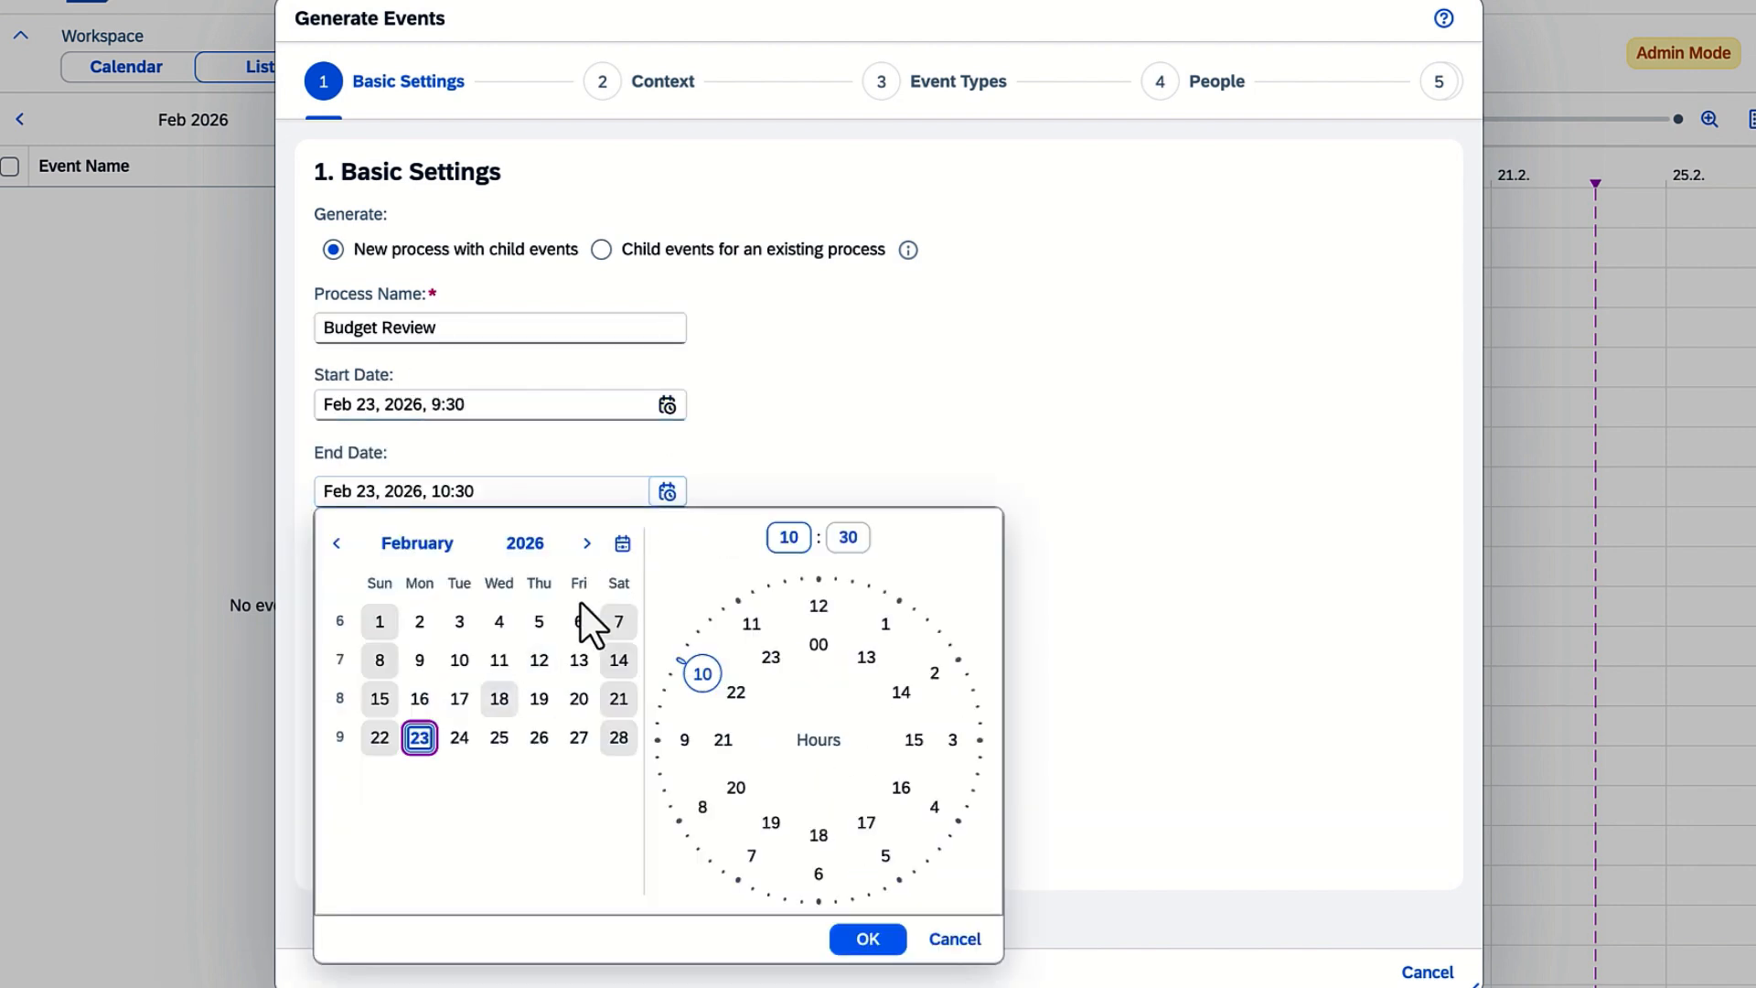
click(459, 738)
click(903, 786)
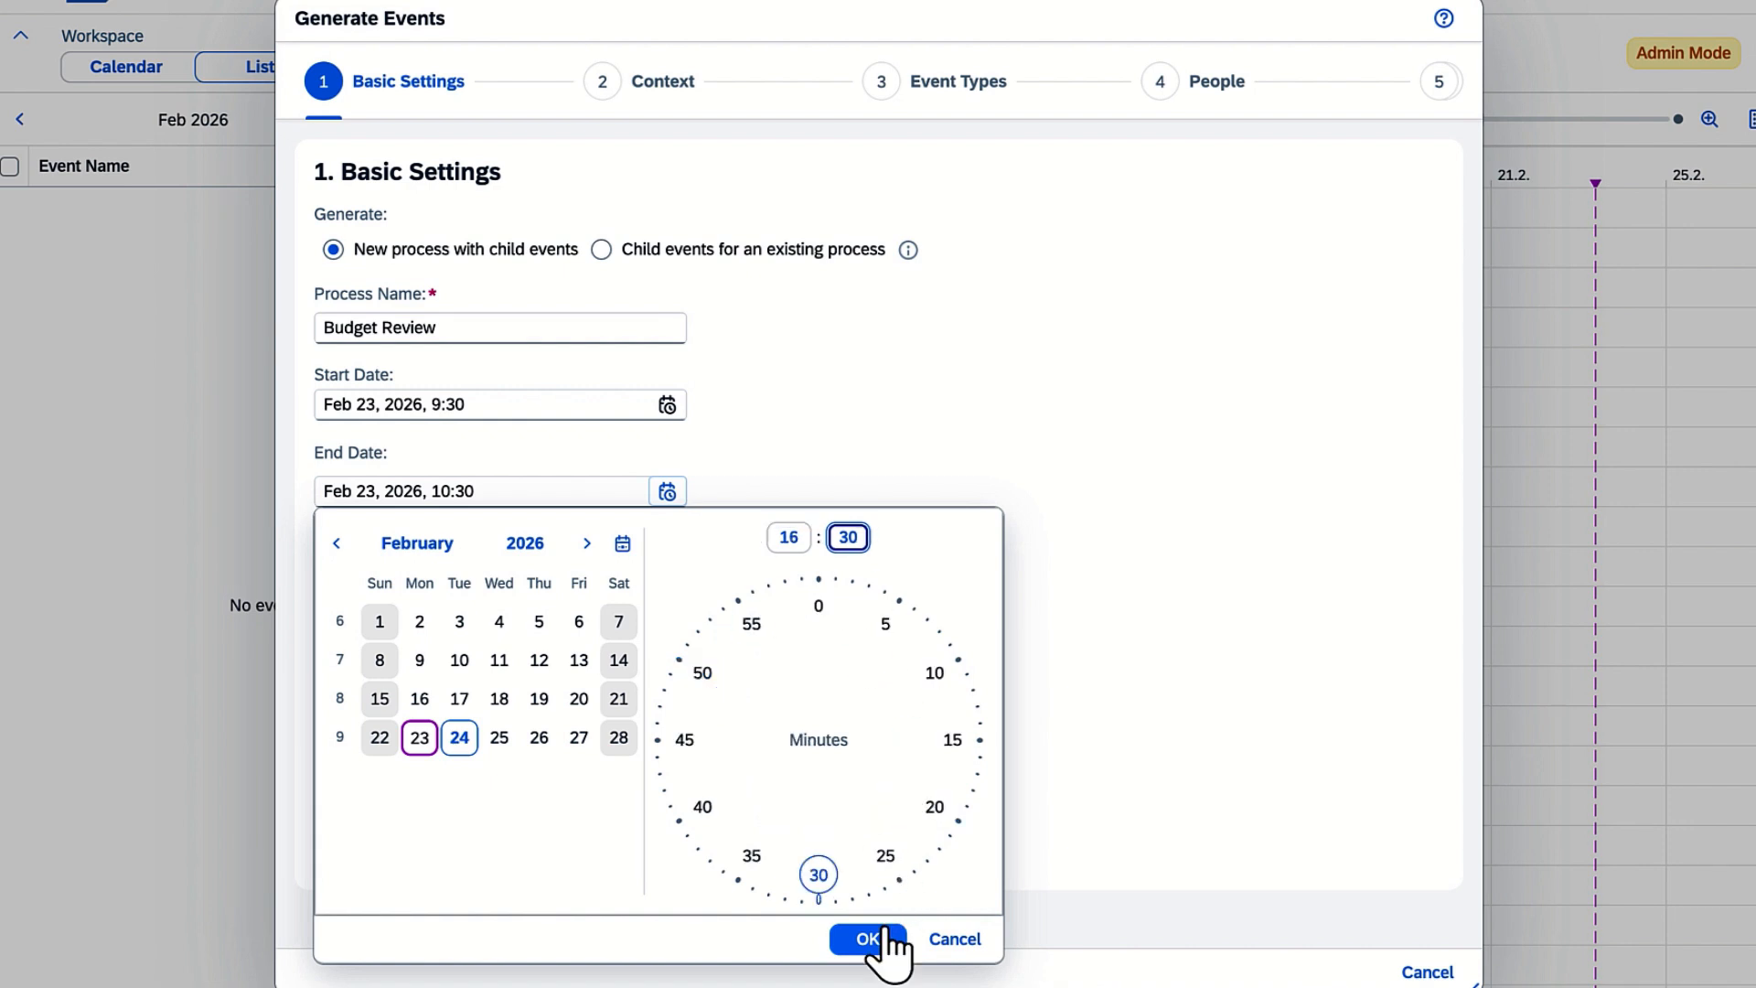
click(880, 940)
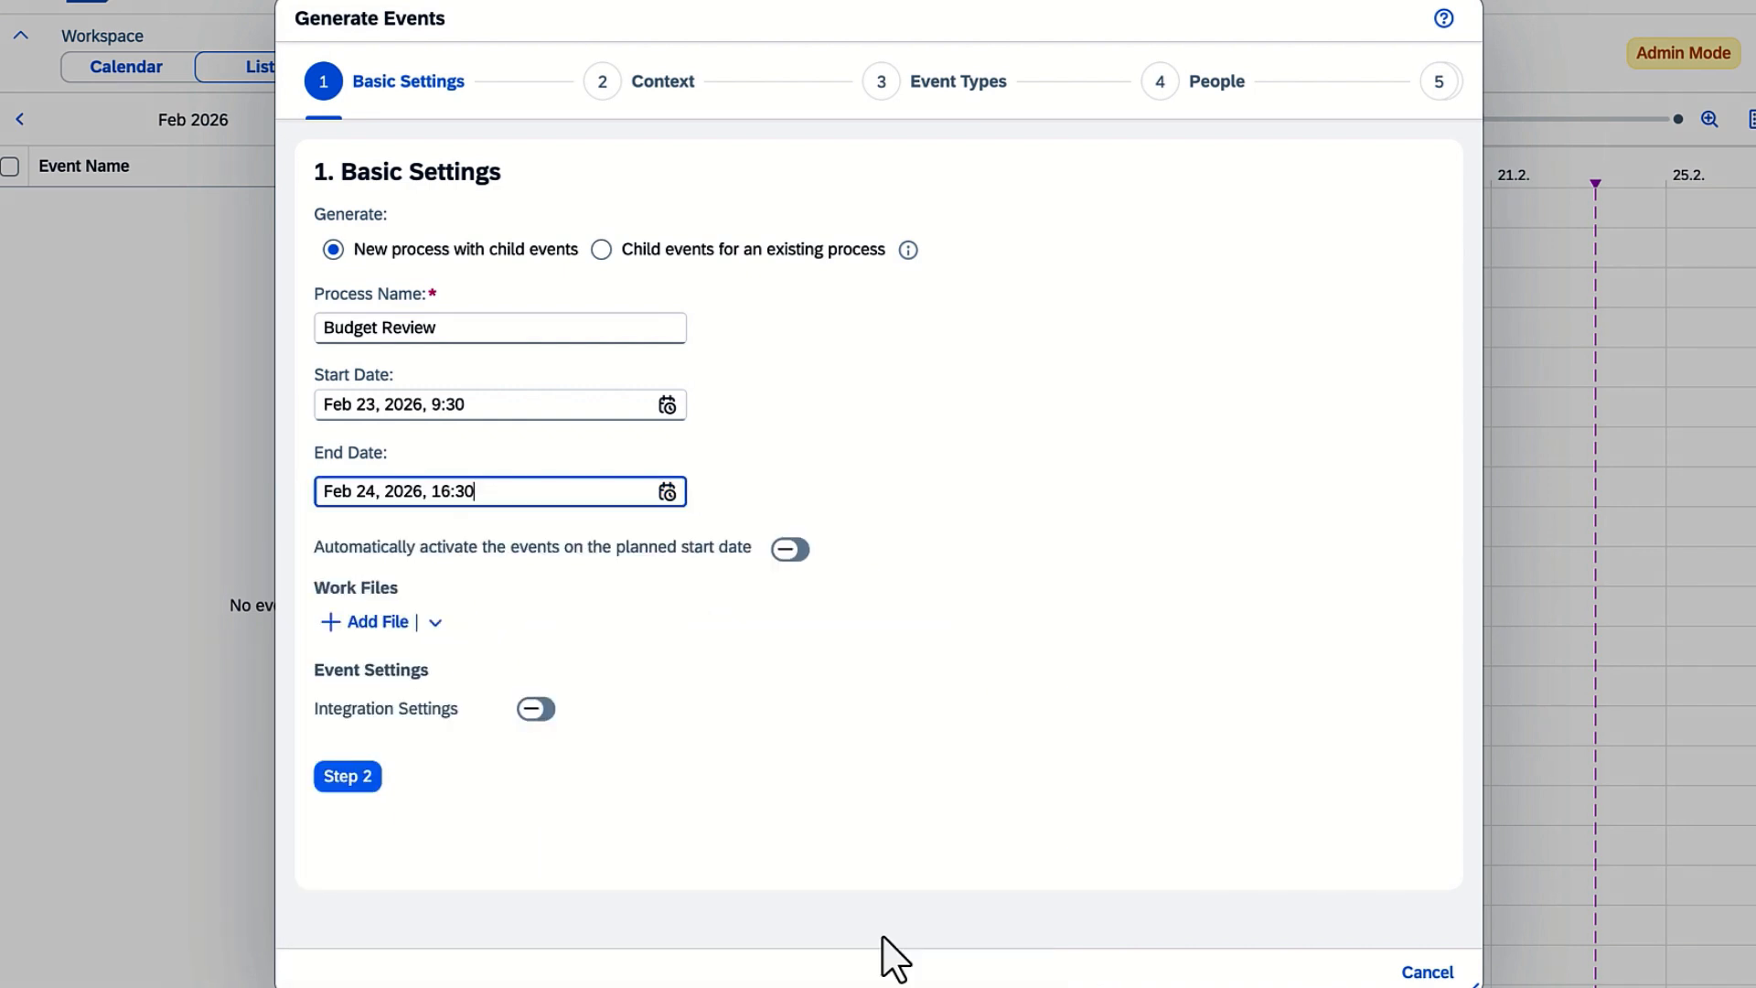
Enable automatic activation of the events on the planned start date and add Working Budget from the Public folder as a work file.
click(796, 550)
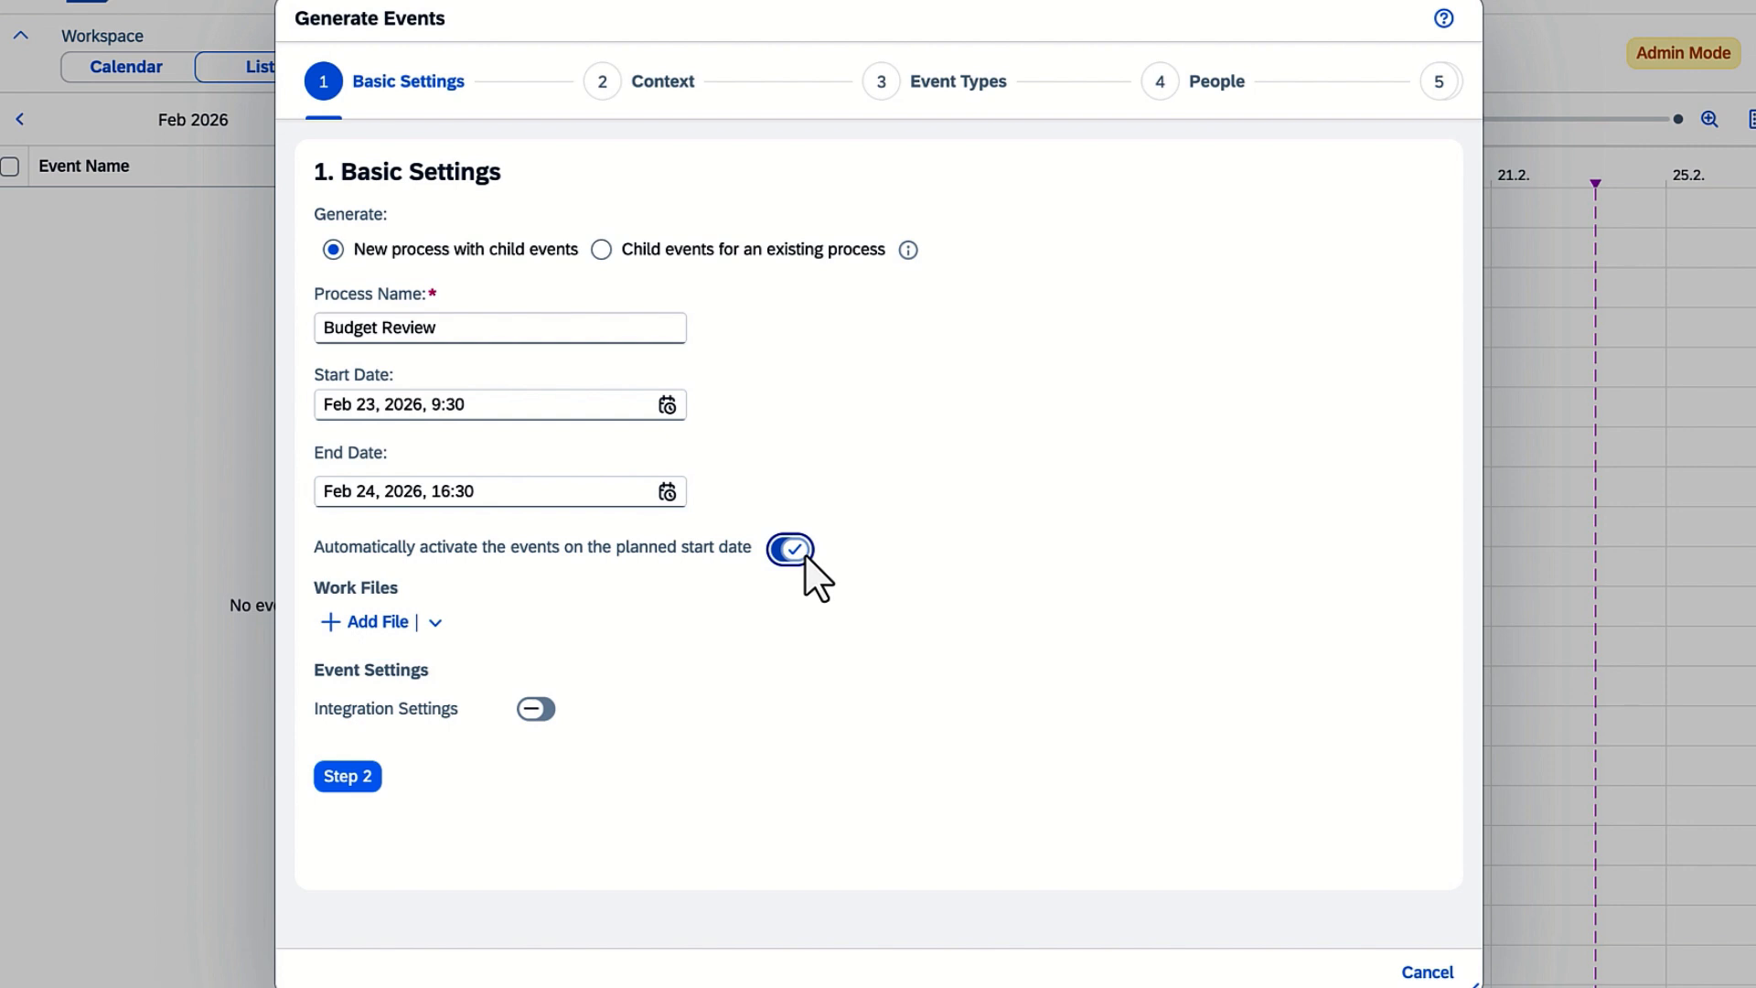
click(376, 622)
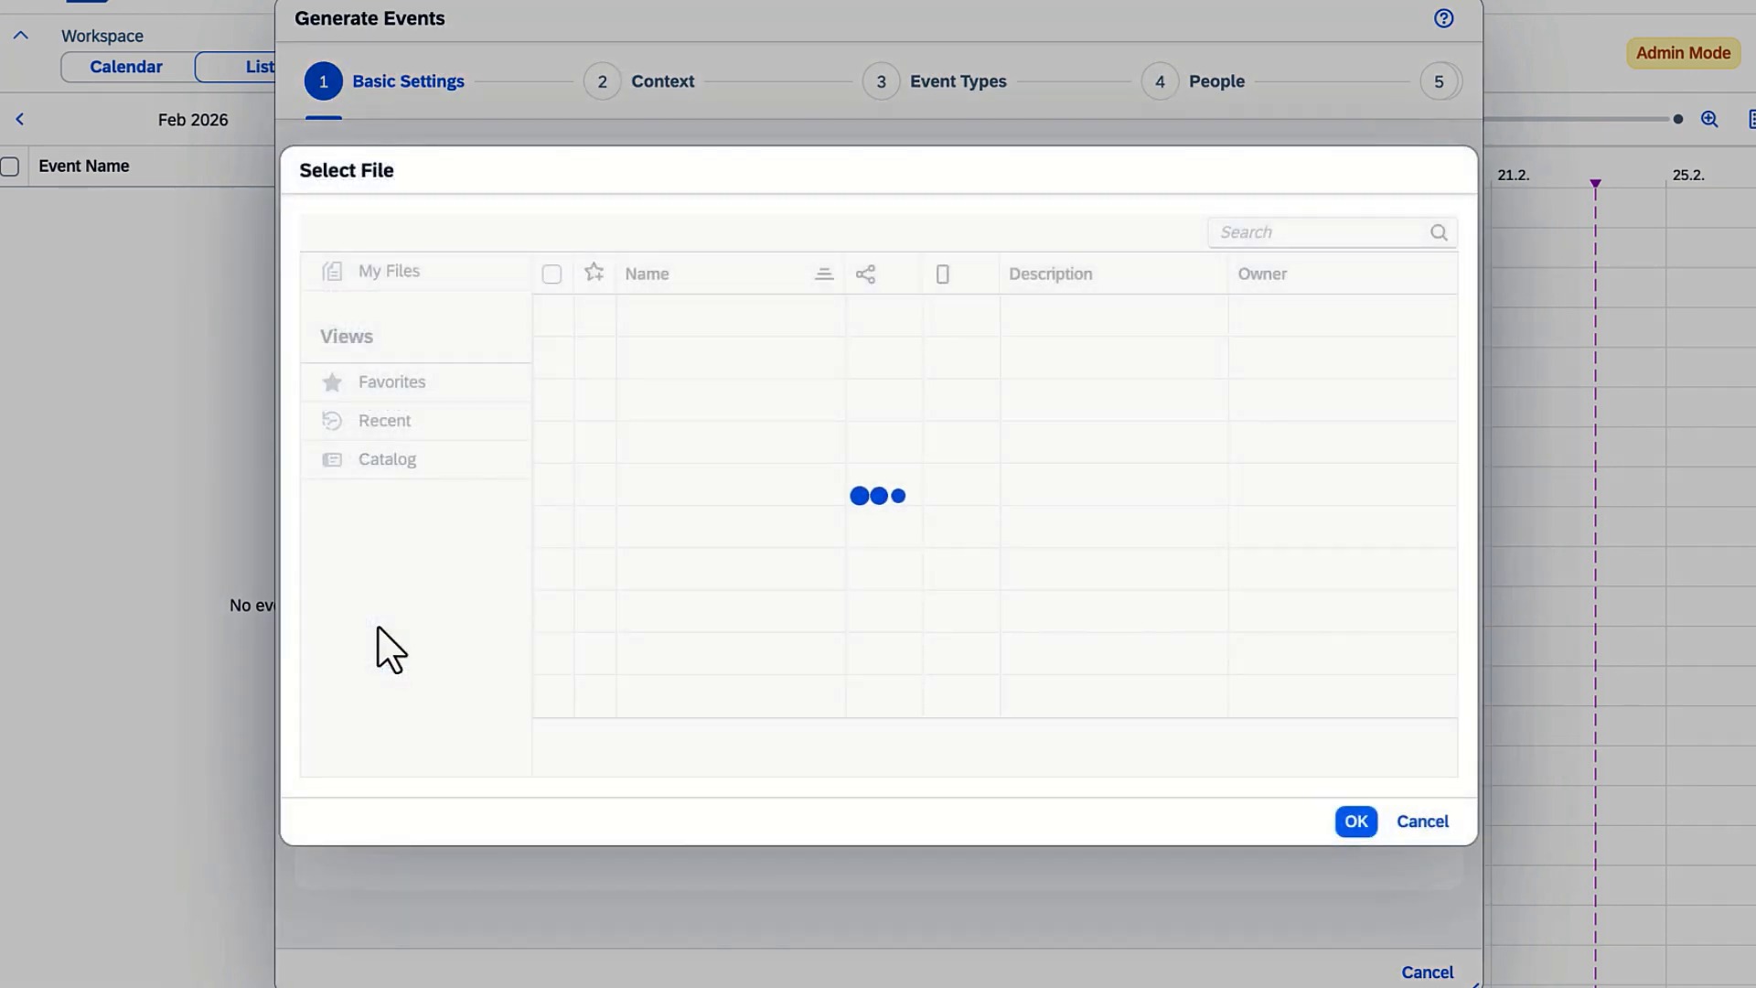
click(672, 324)
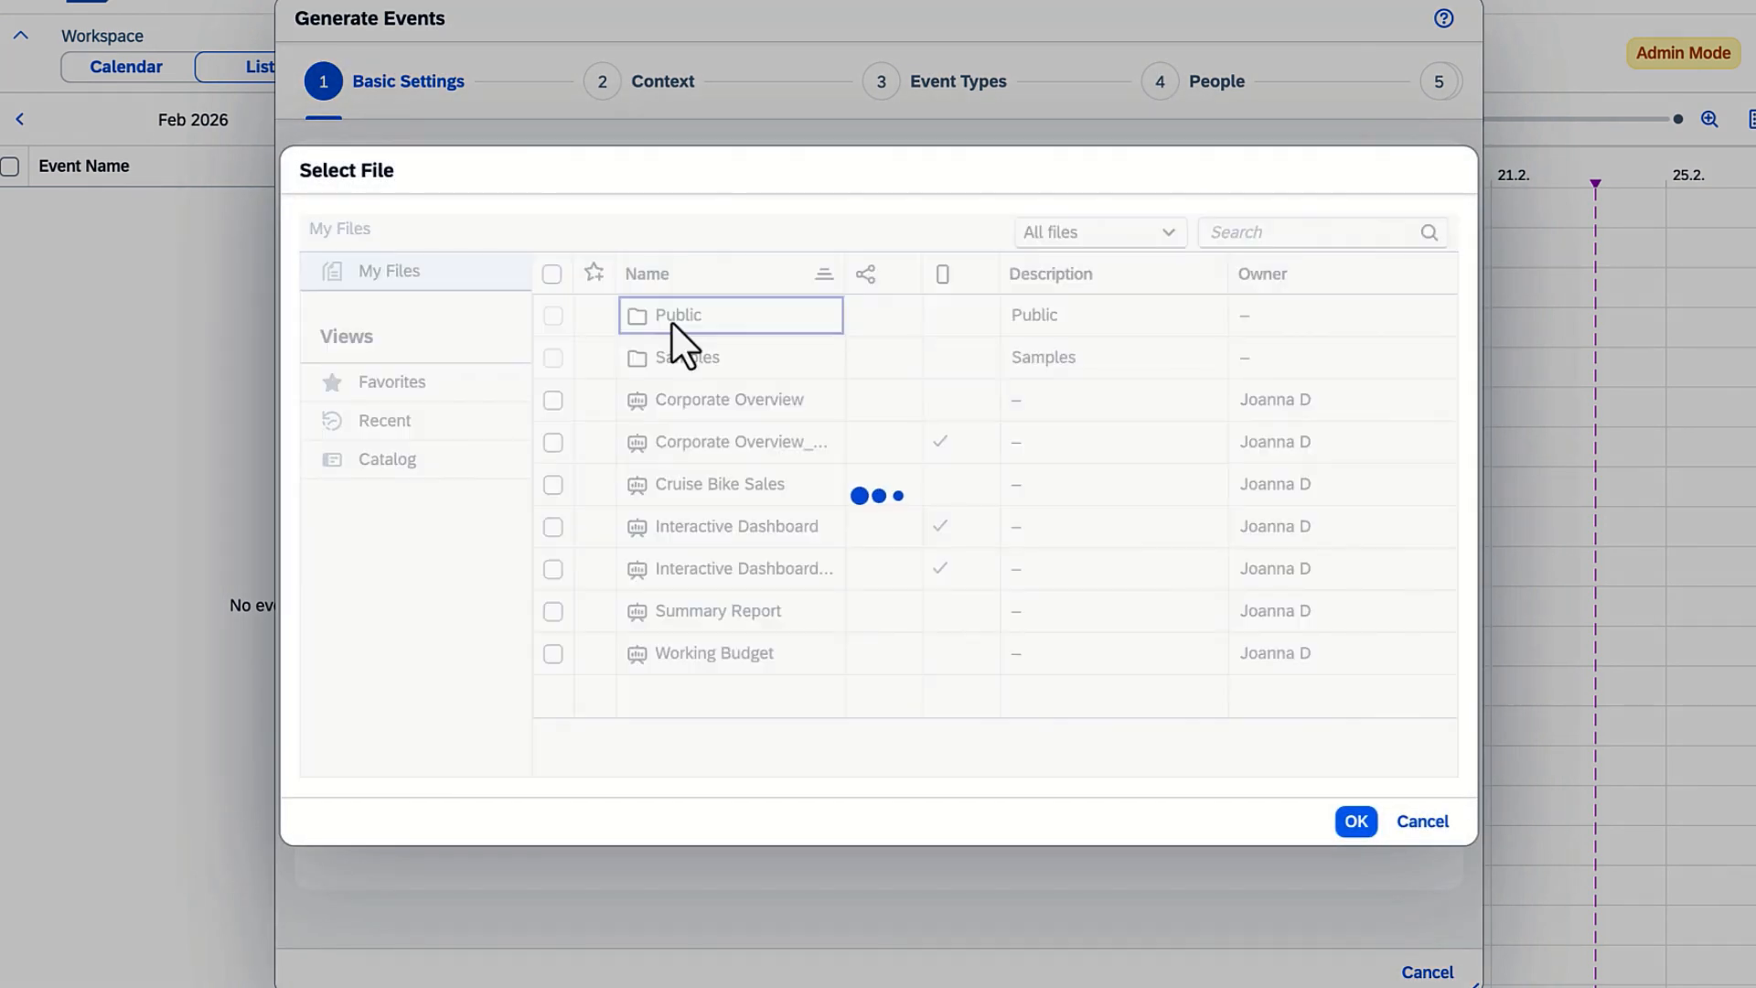
scroll(674, 331, down, 5)
click(746, 702)
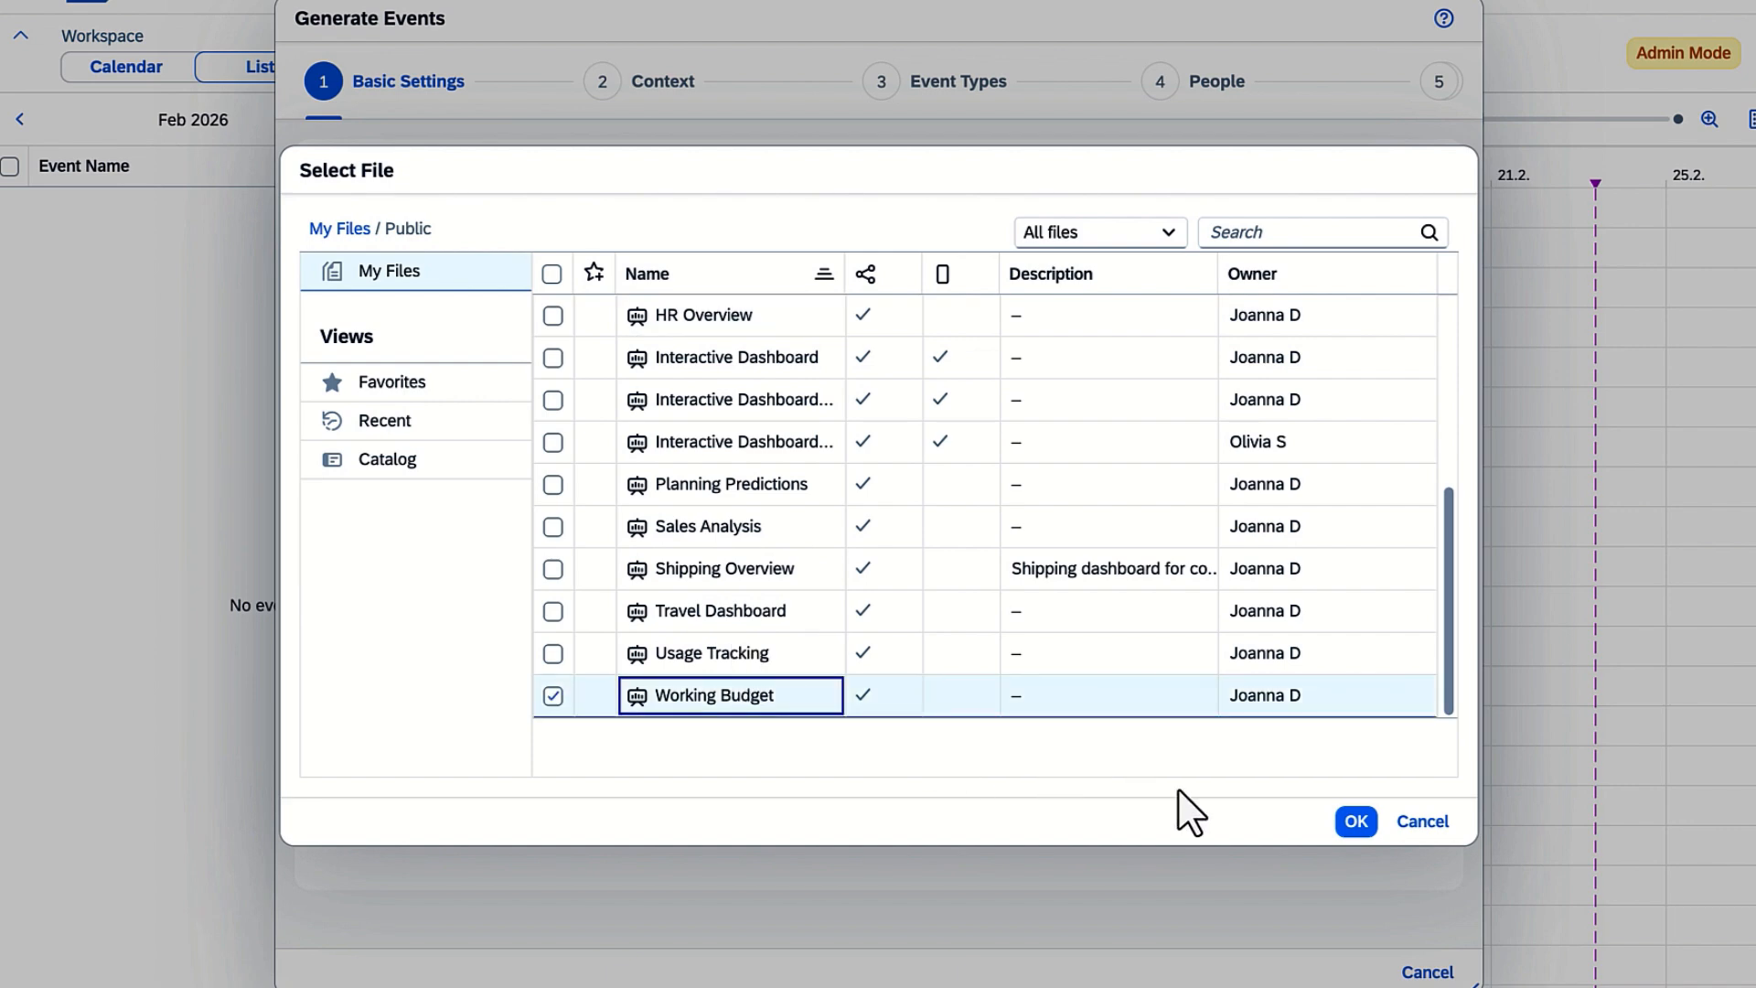
click(1356, 822)
Continue to the Context stage and select PLANNING_working as the model.
click(360, 823)
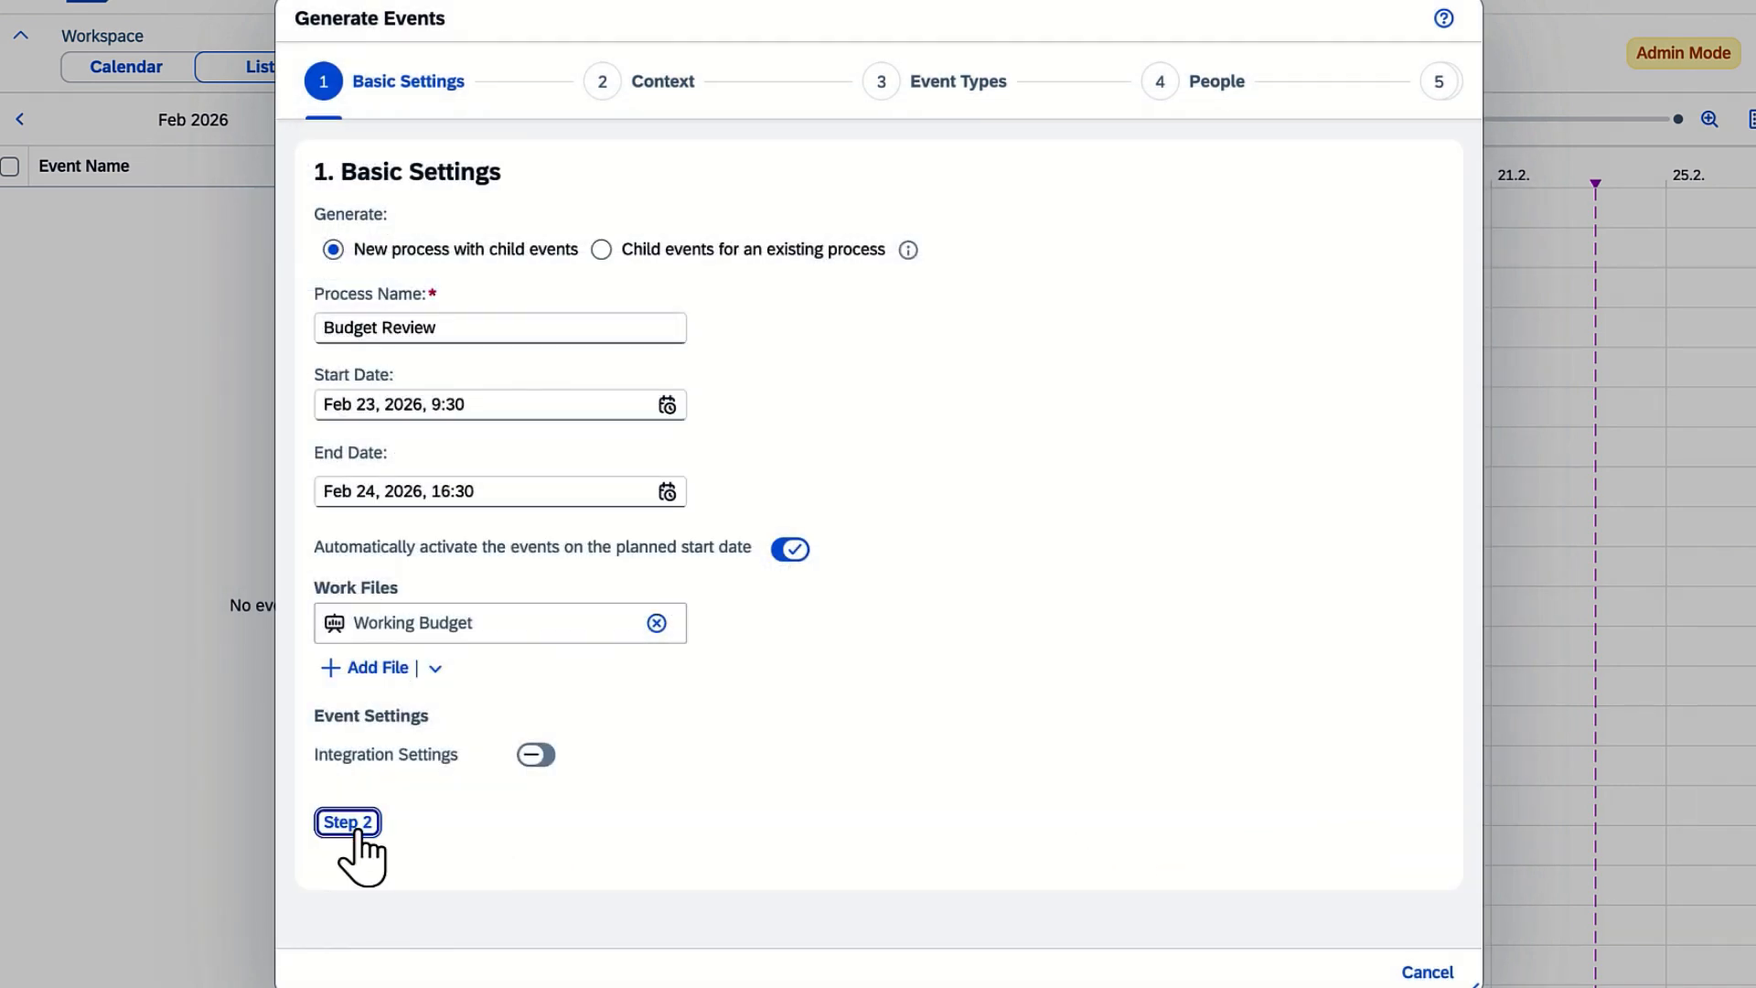
click(615, 355)
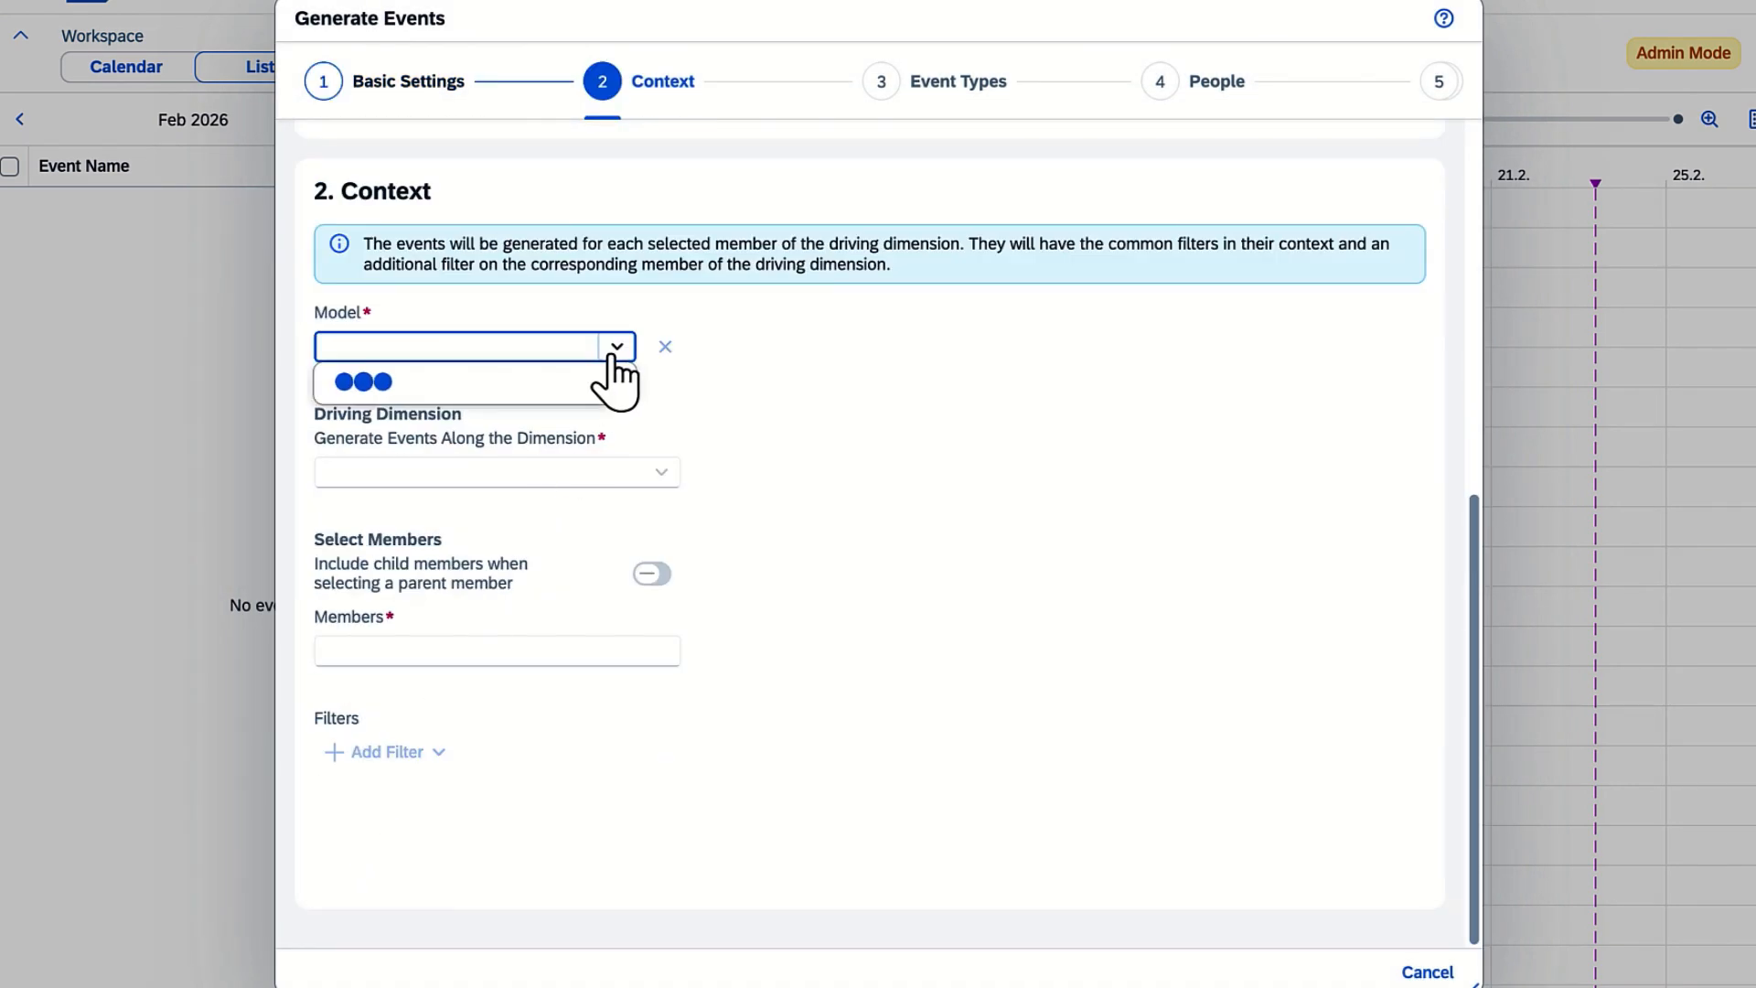
click(546, 455)
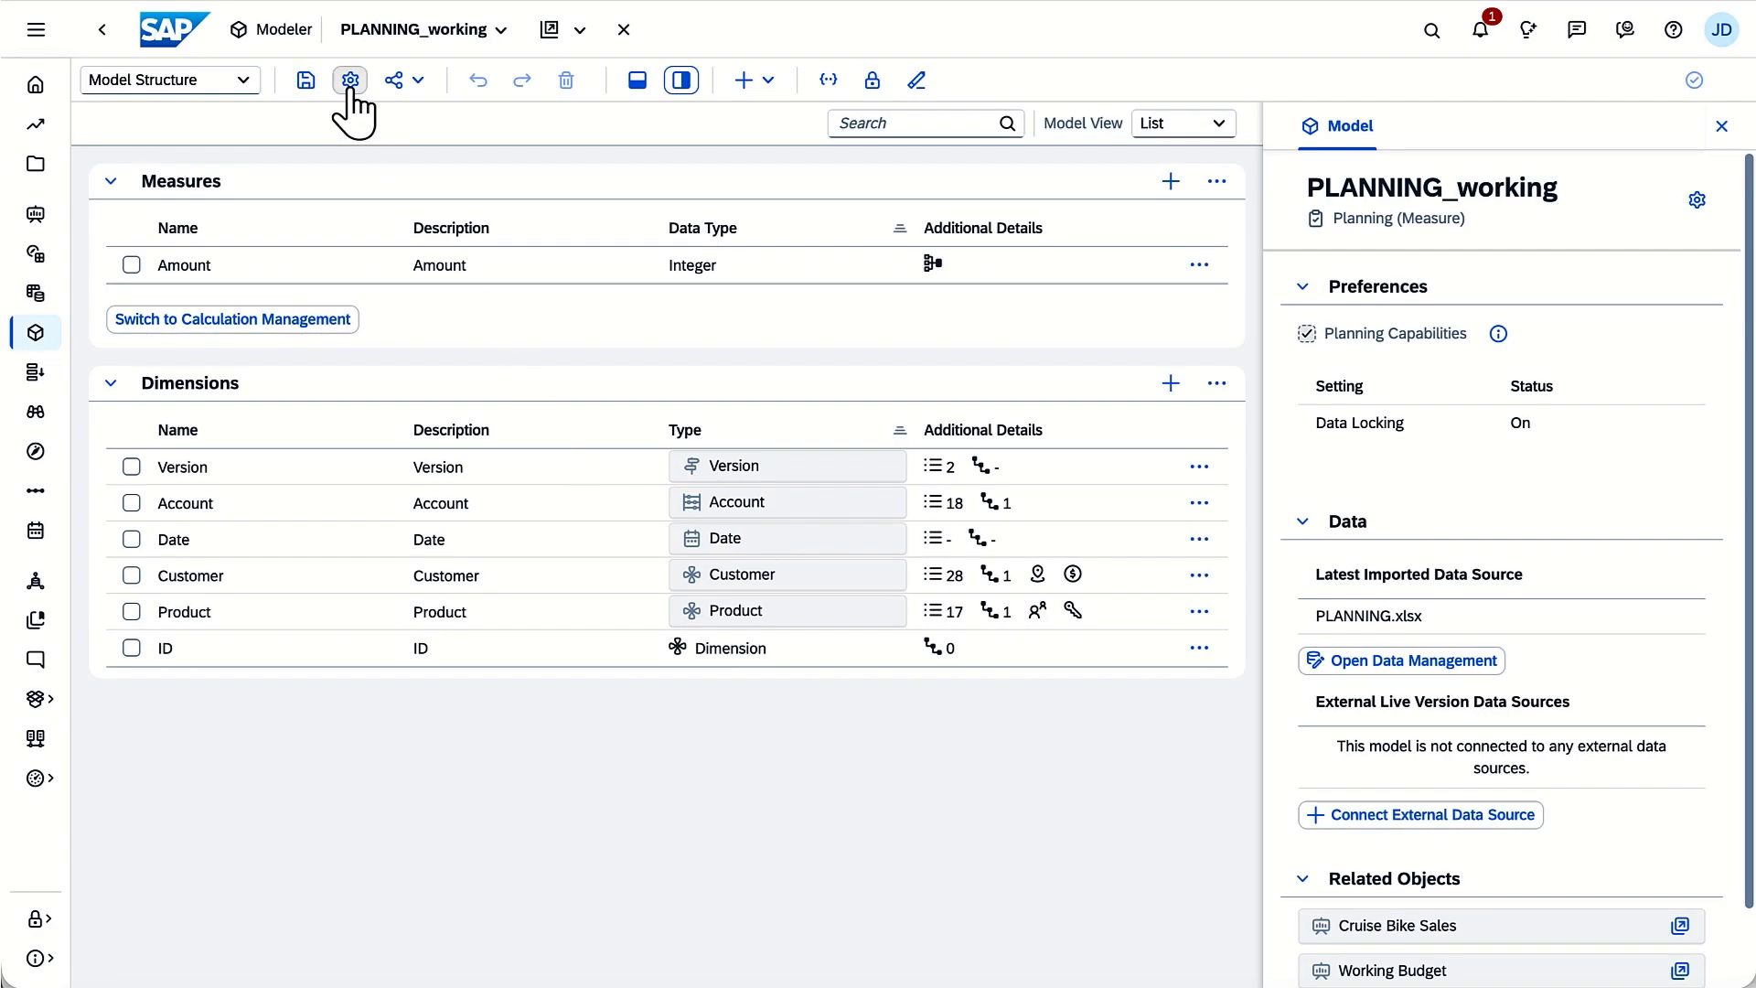
Check the model type and the data locking option in the settings of the PLANNING_working model.
click(349, 82)
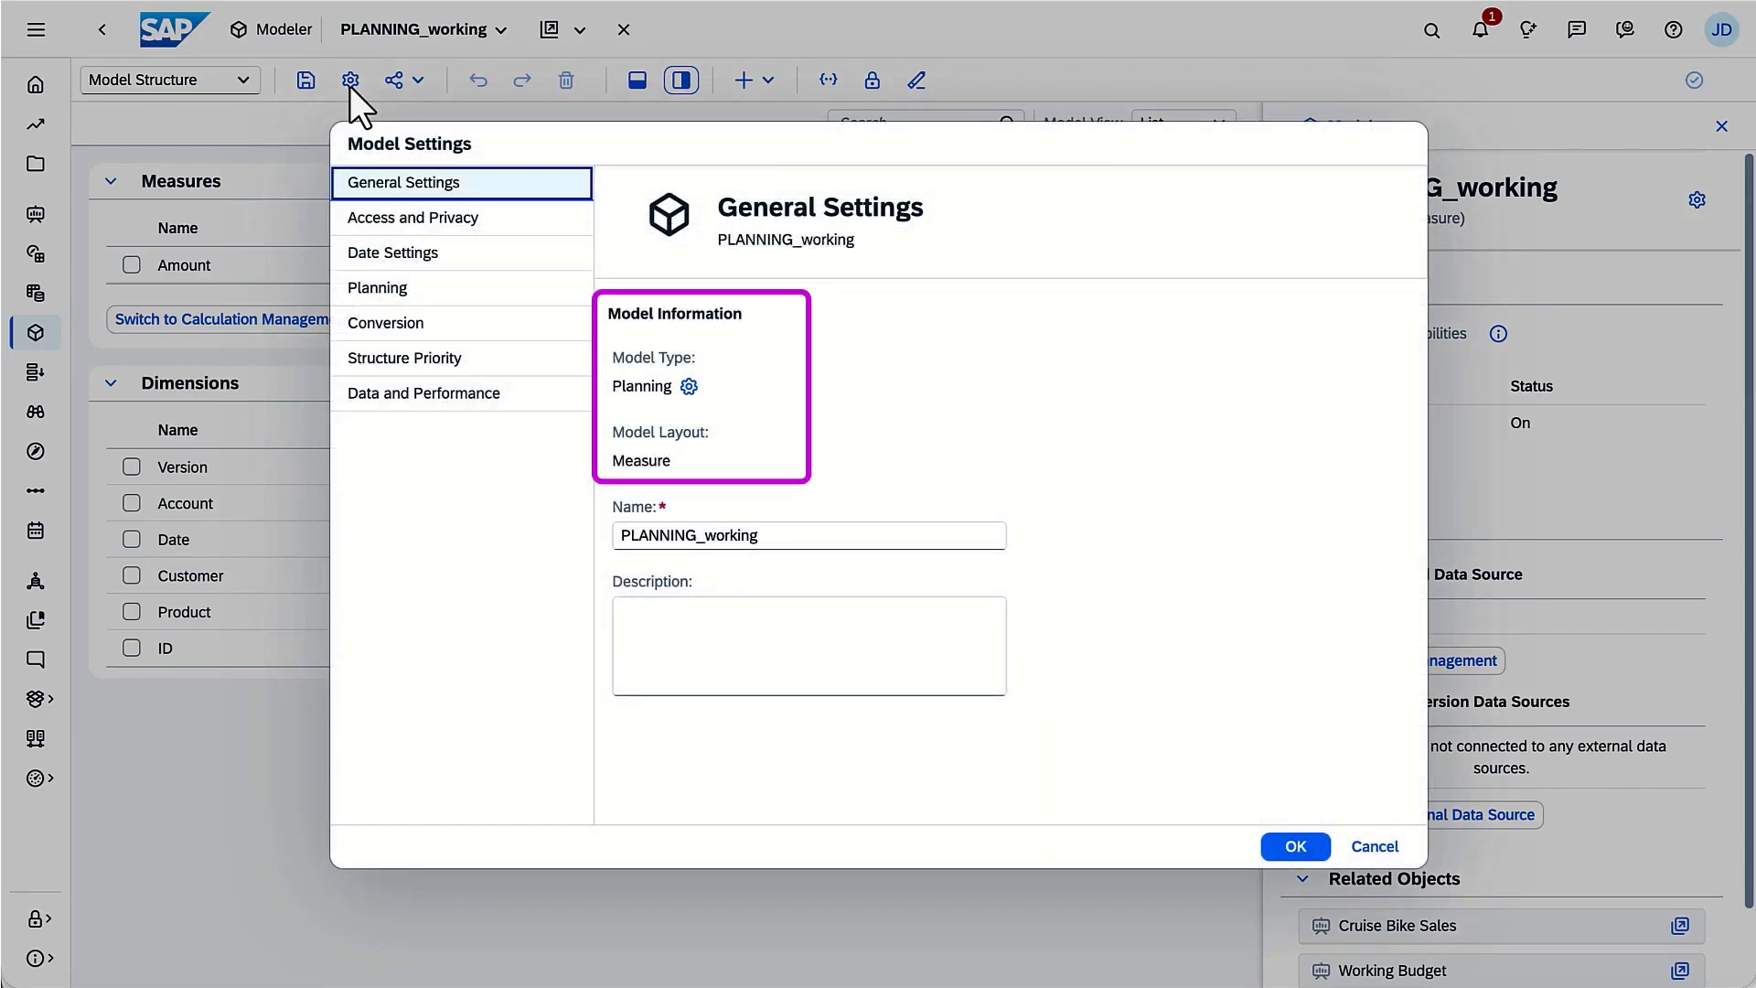
click(413, 220)
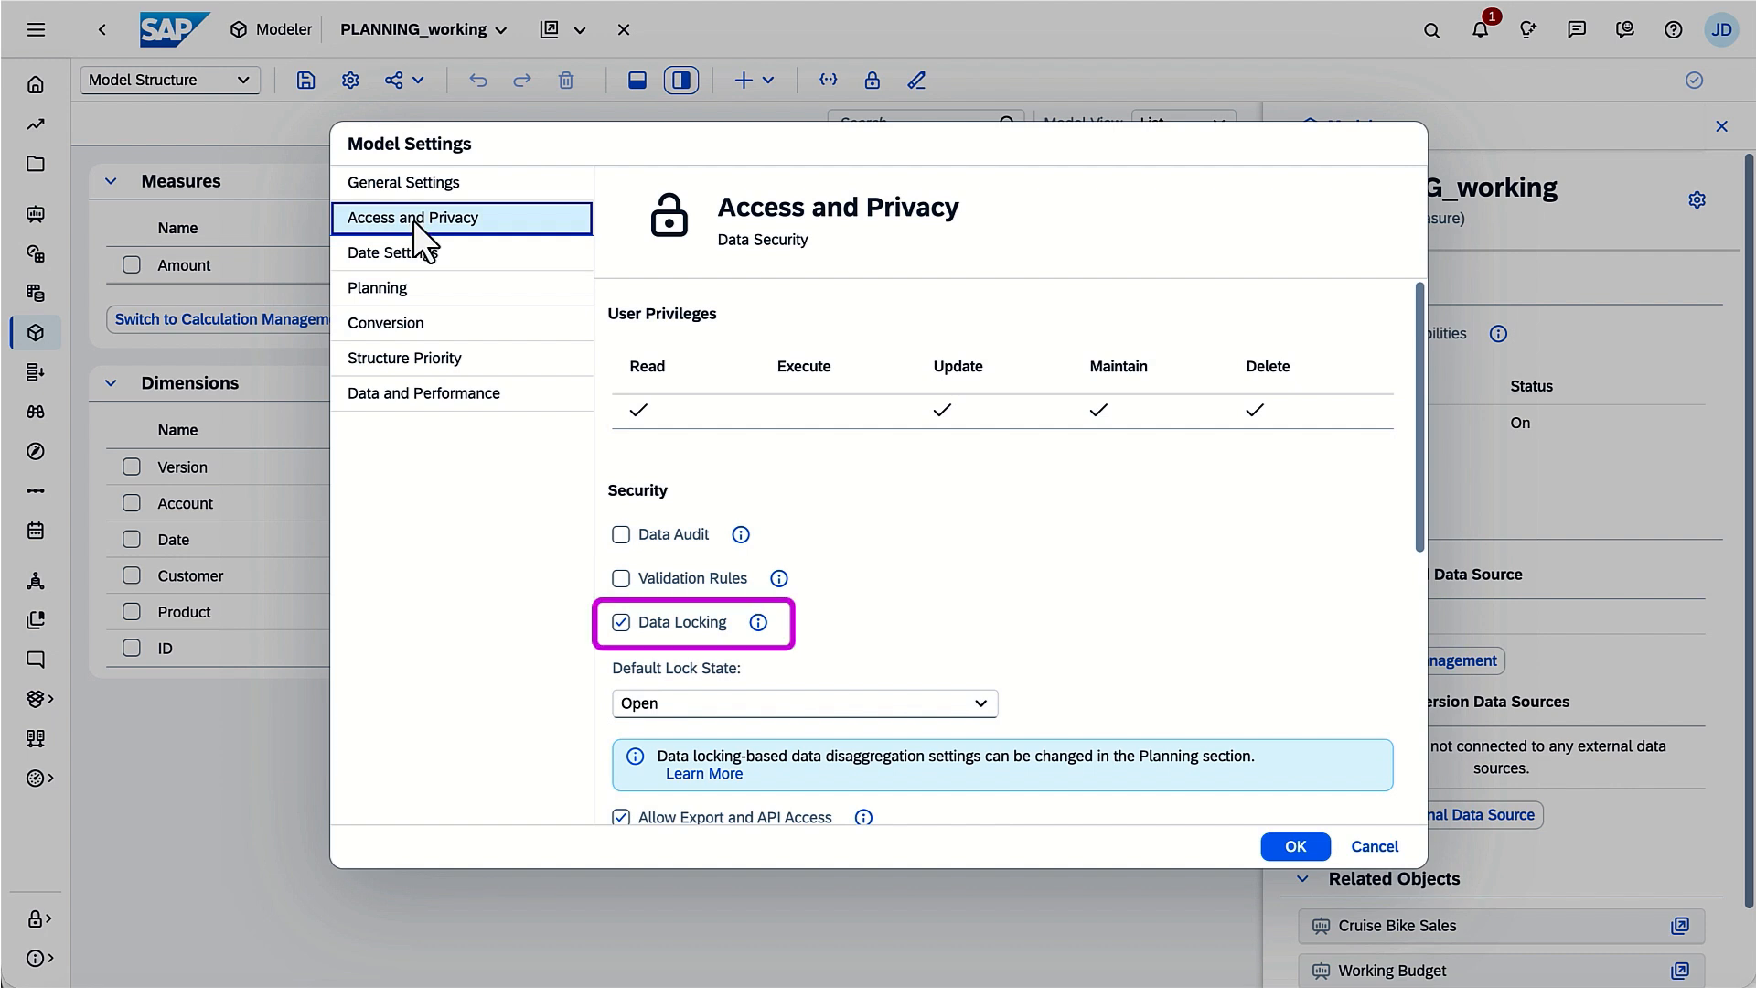
click(1294, 846)
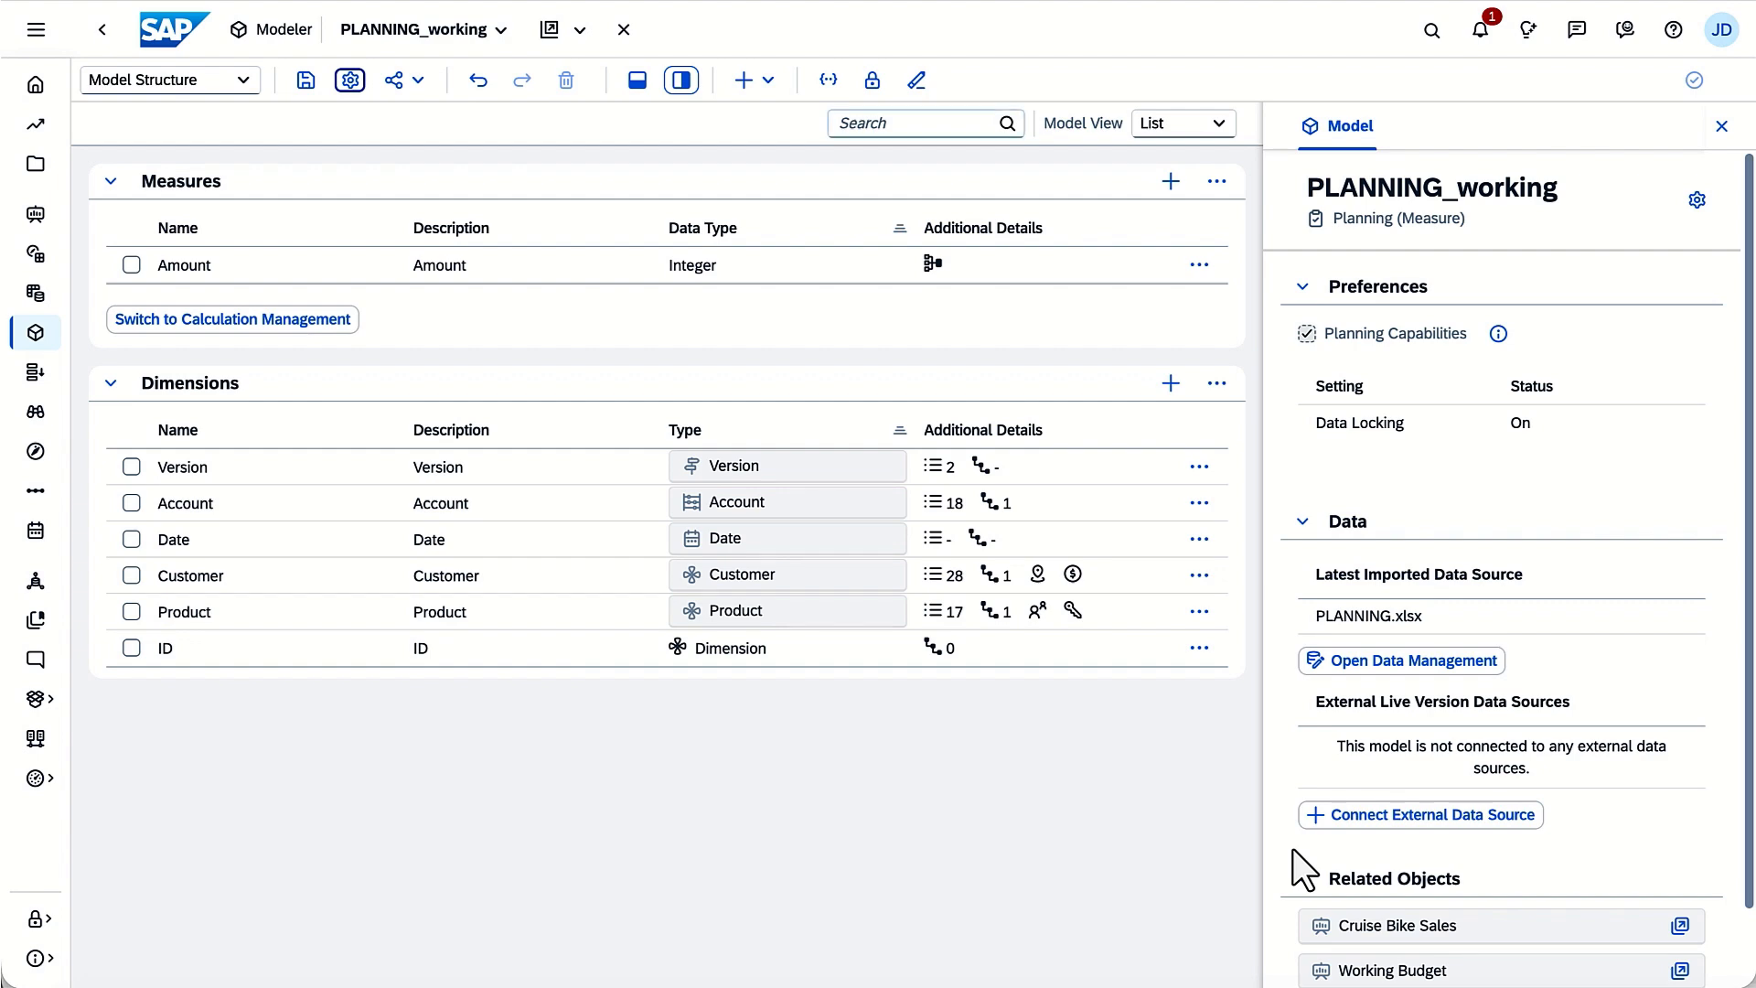
Examine the model's data locking grid by version and date, expanding 2026 and its first quarter.
click(874, 84)
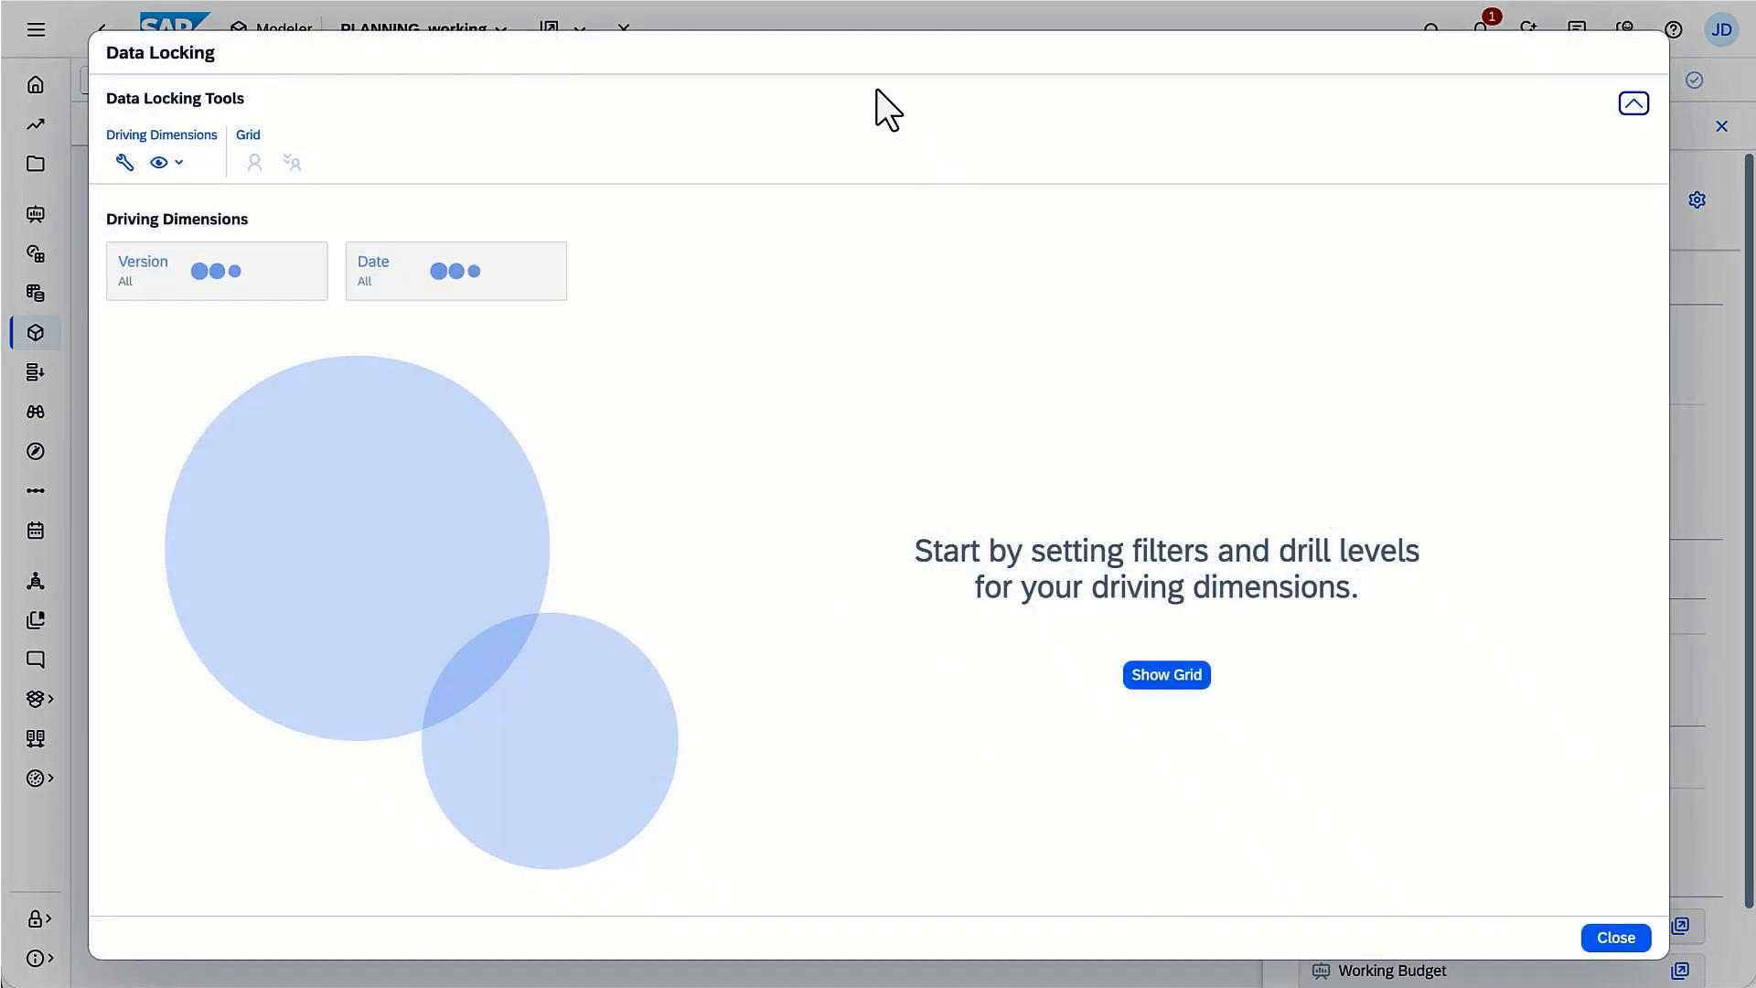
click(1166, 674)
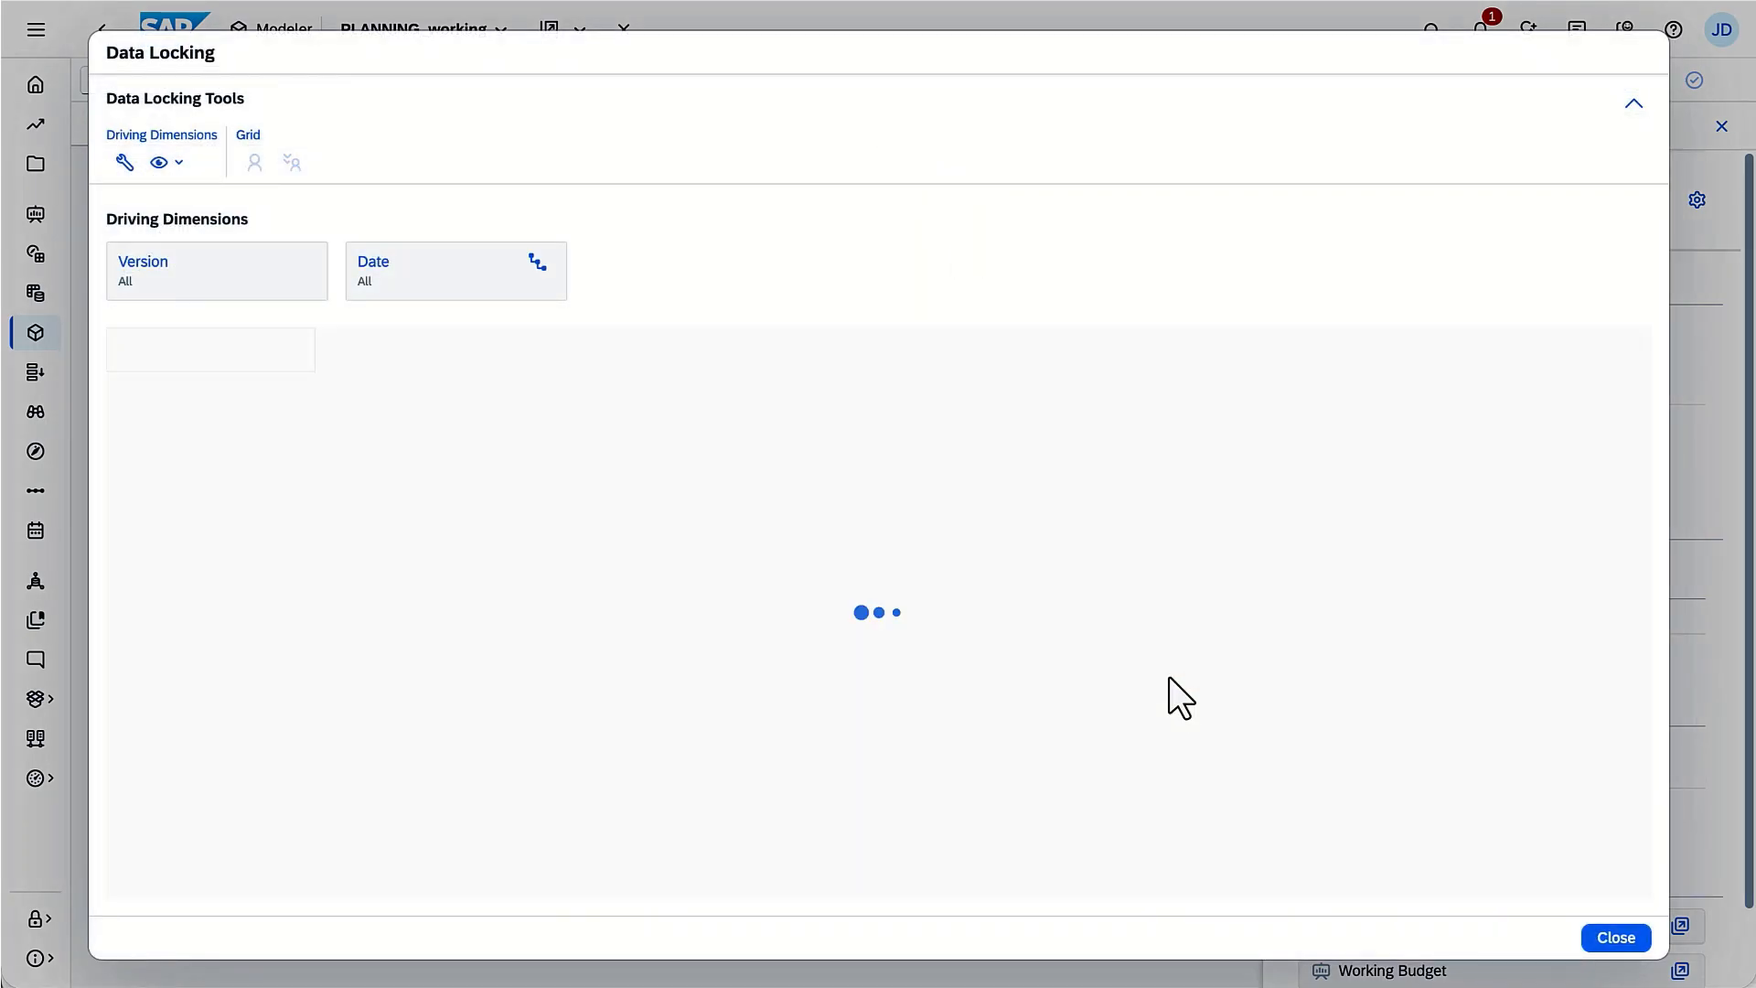
click(126, 481)
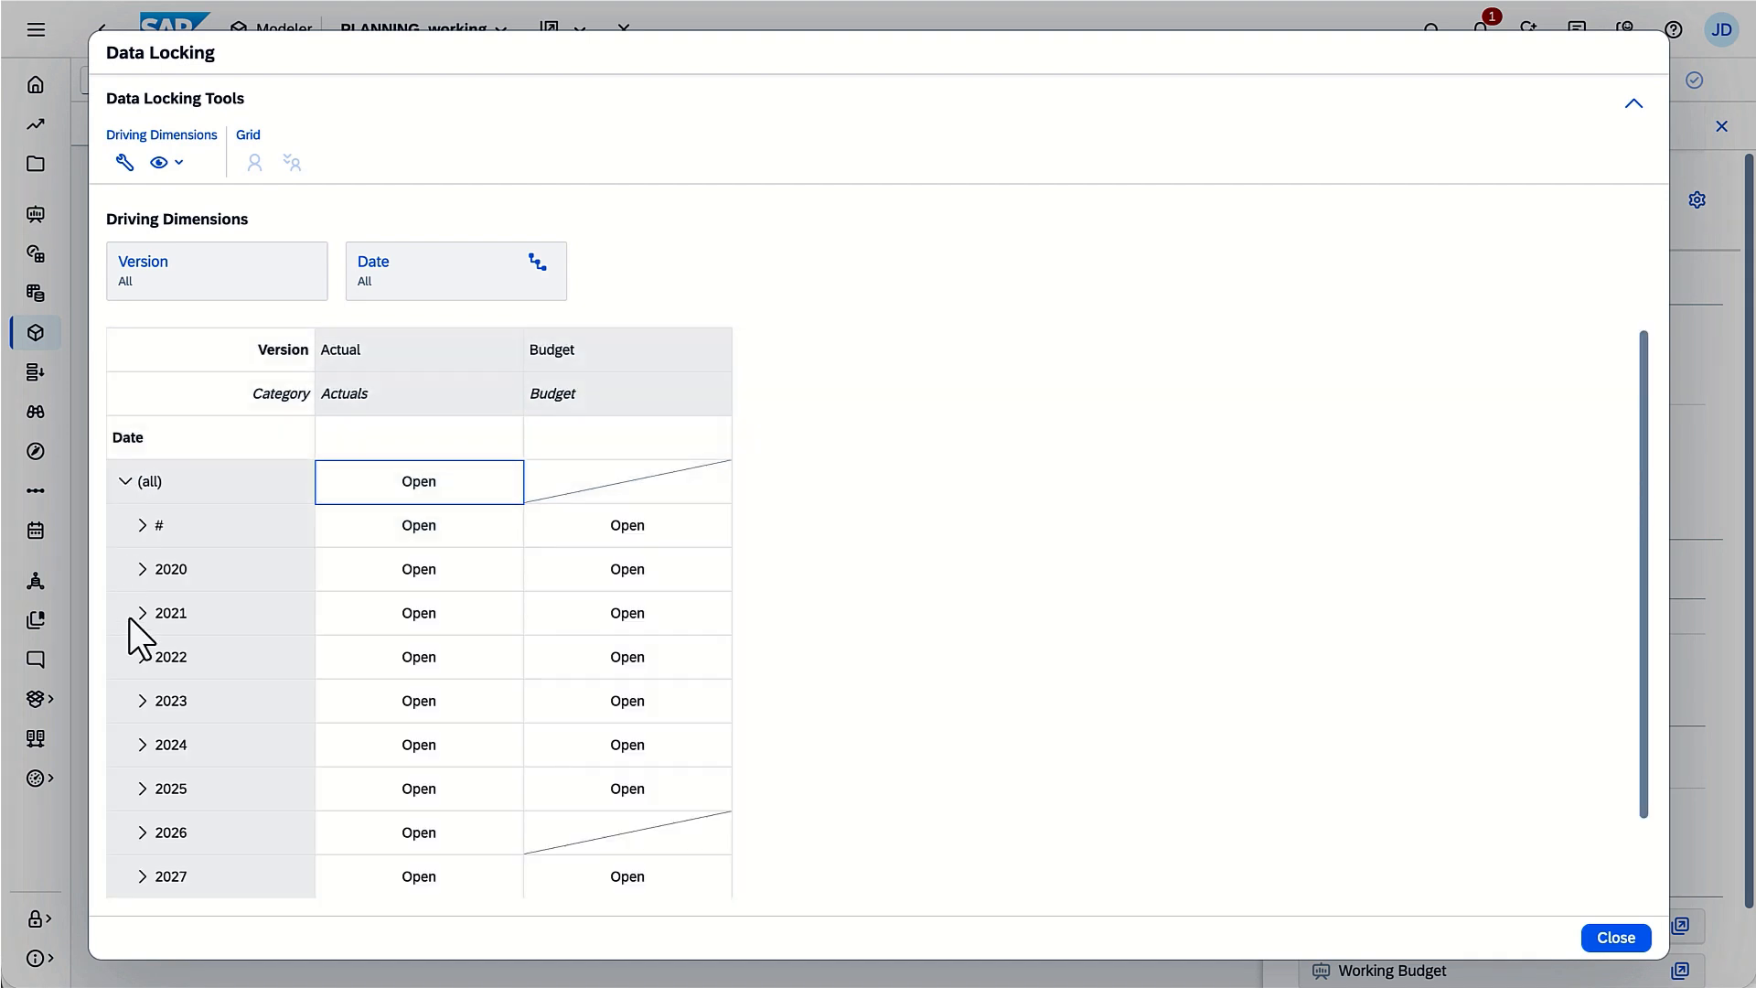
click(142, 832)
click(159, 613)
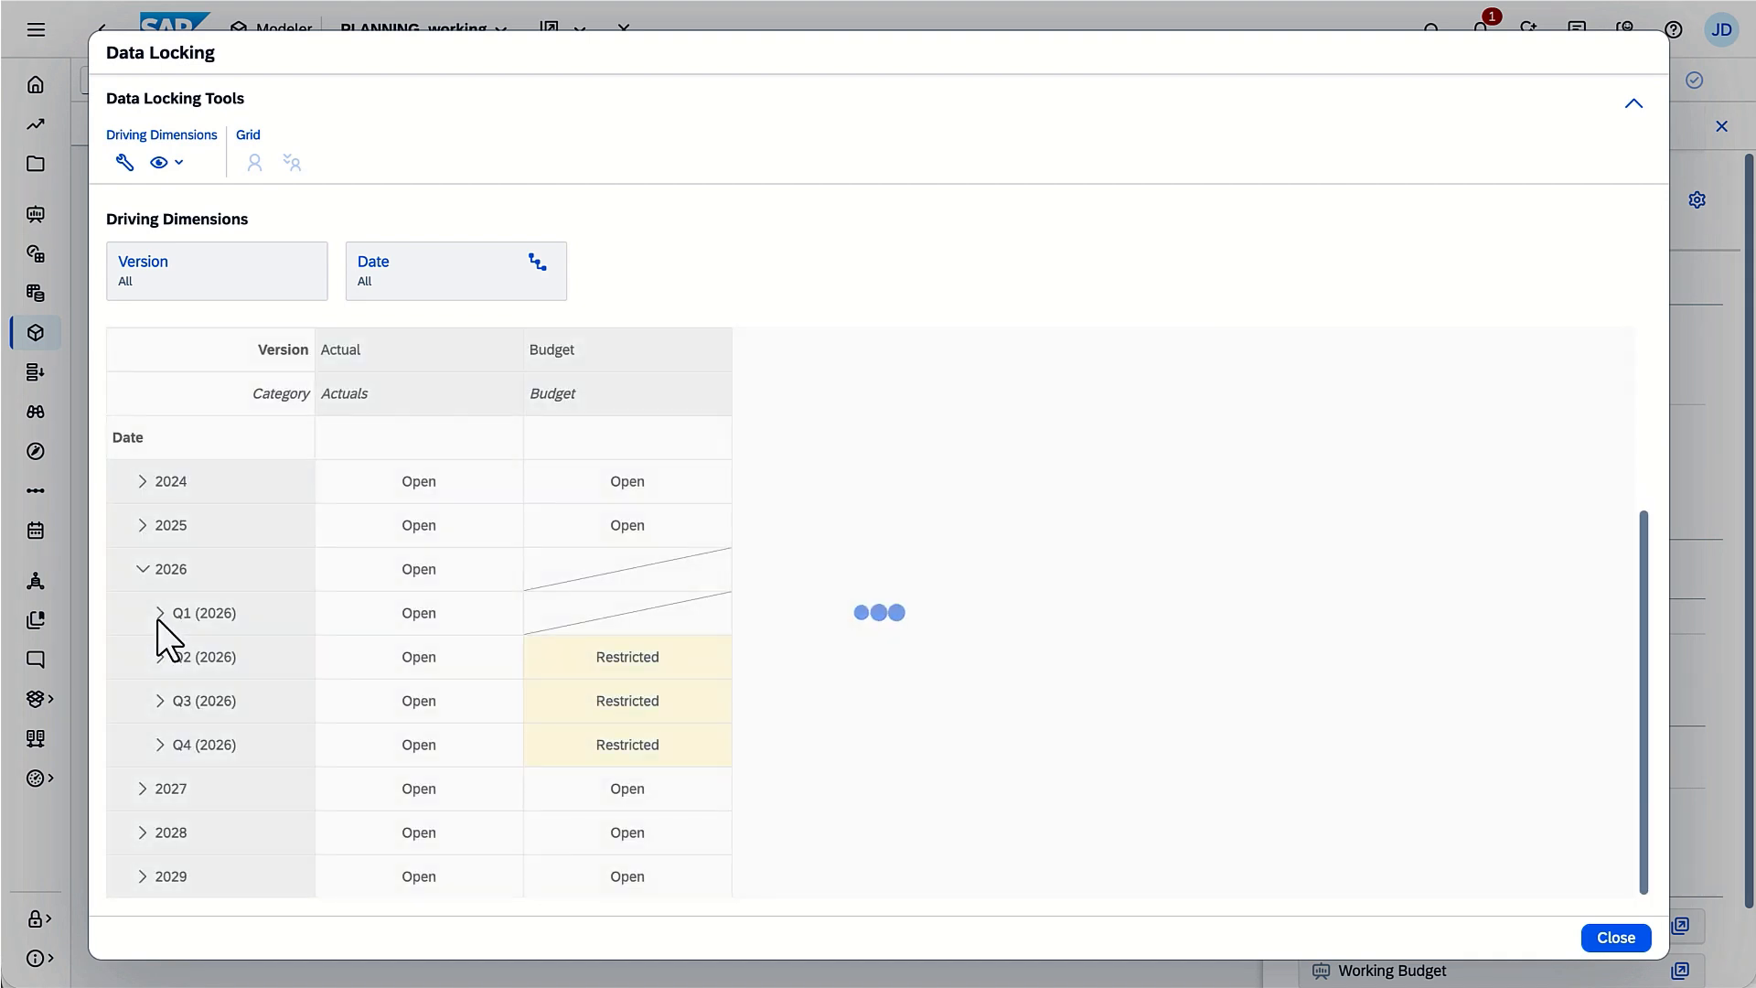
click(1605, 938)
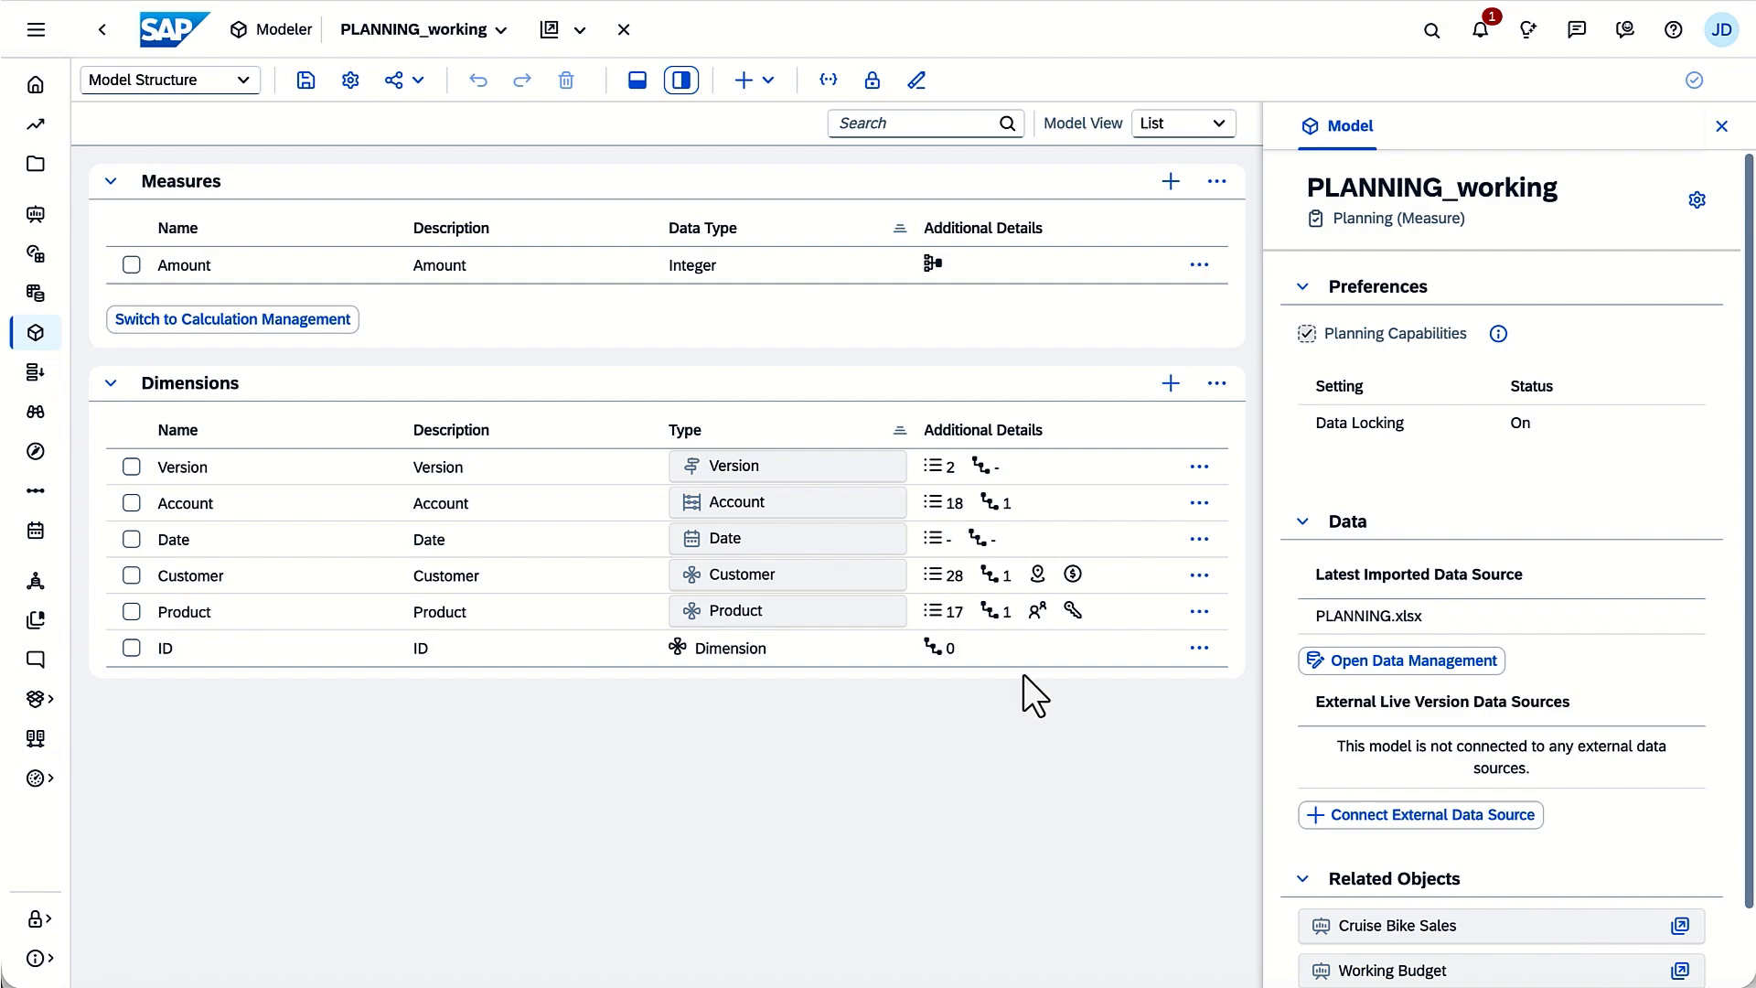
Set Product as the driving dimension for the generated events.
click(883, 611)
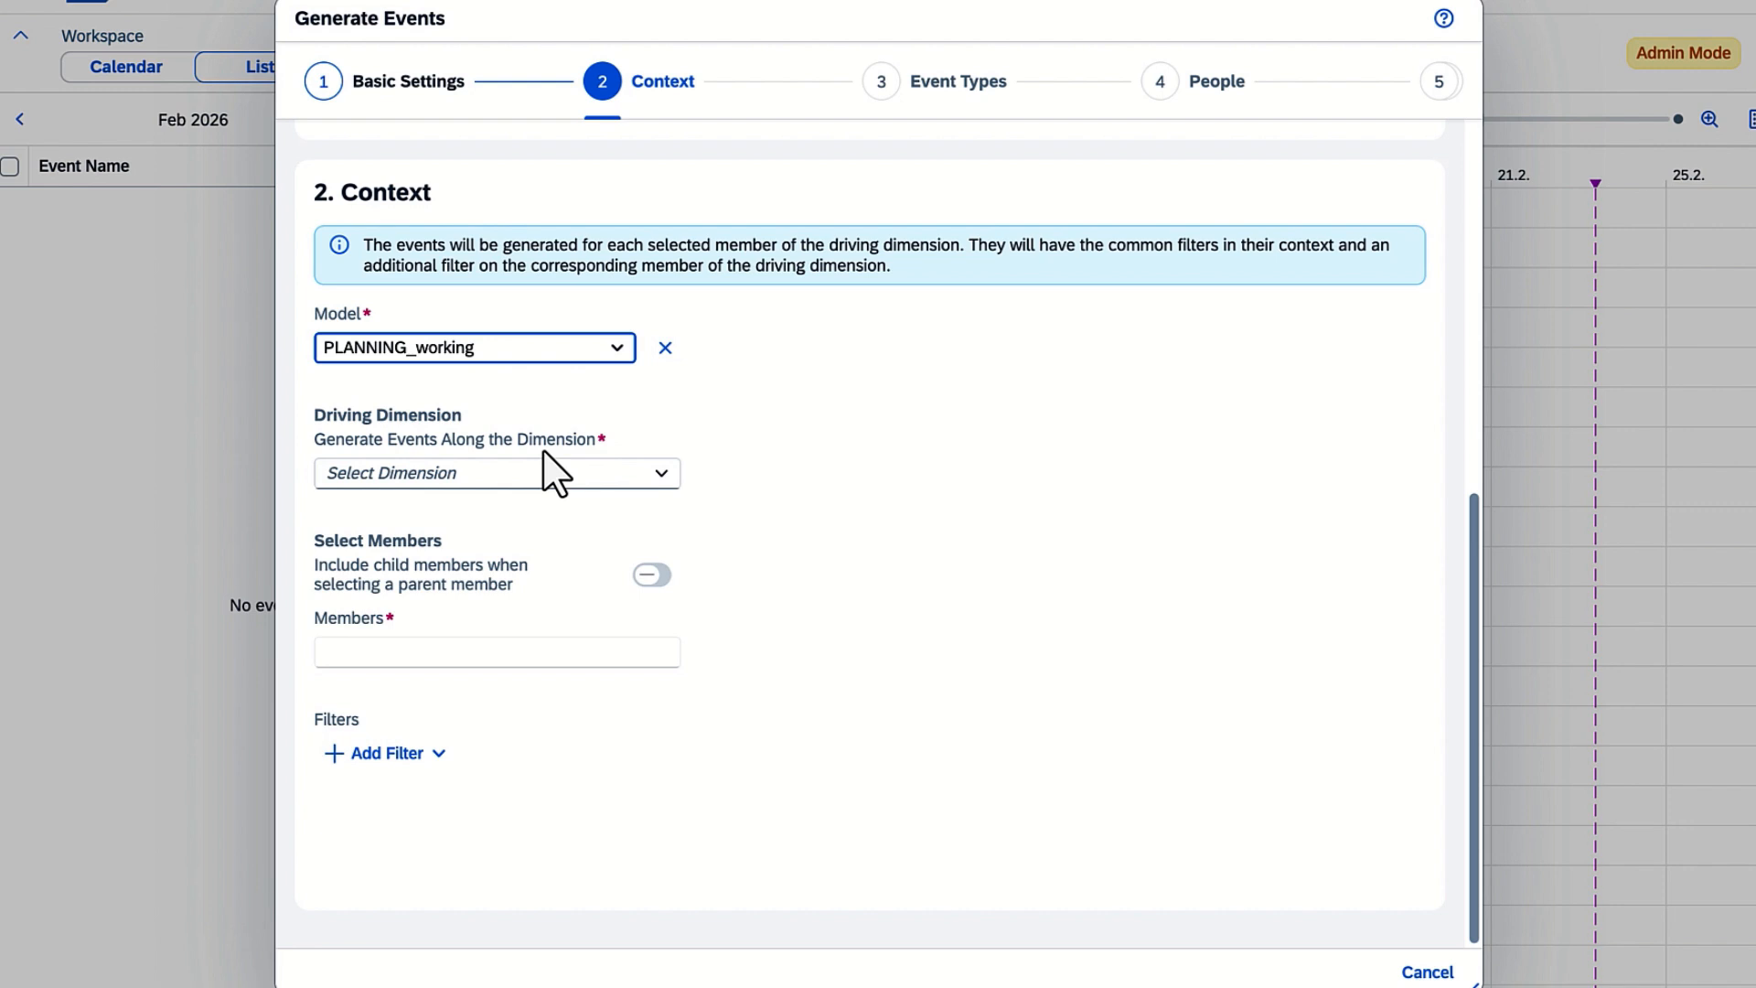
click(659, 474)
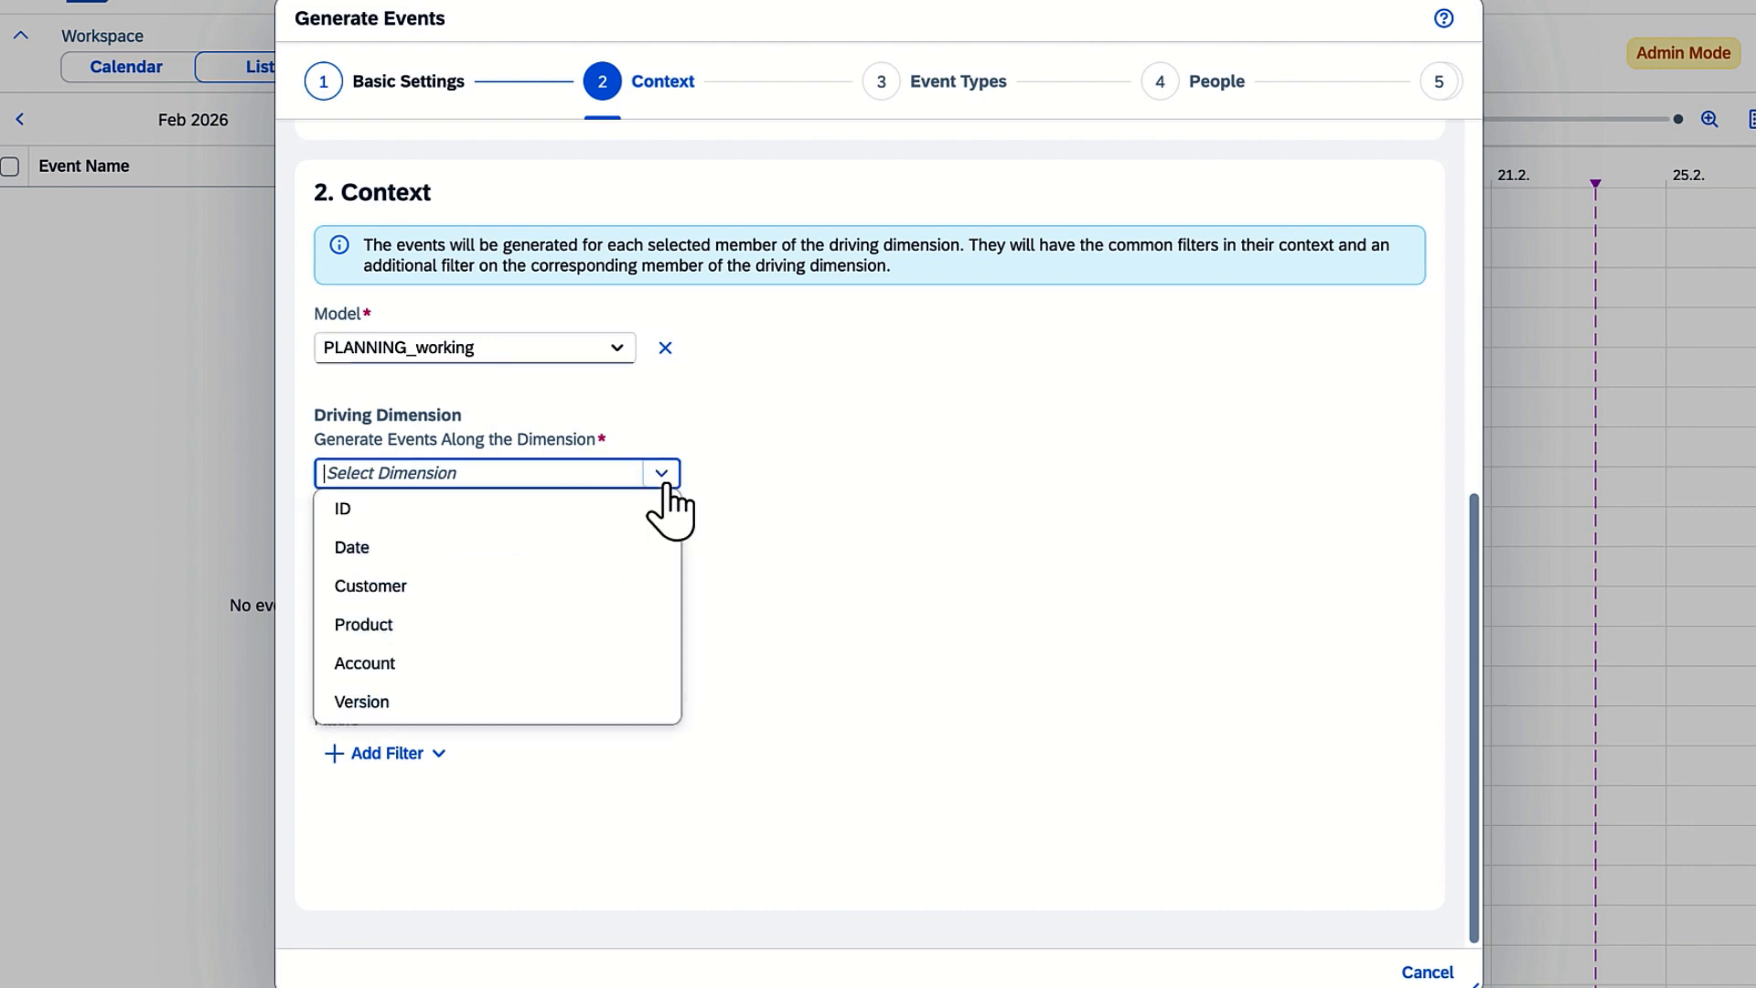
click(437, 624)
Select the Mountain, Cruise, Youth and Racing product groups as the members to generate events for.
click(658, 655)
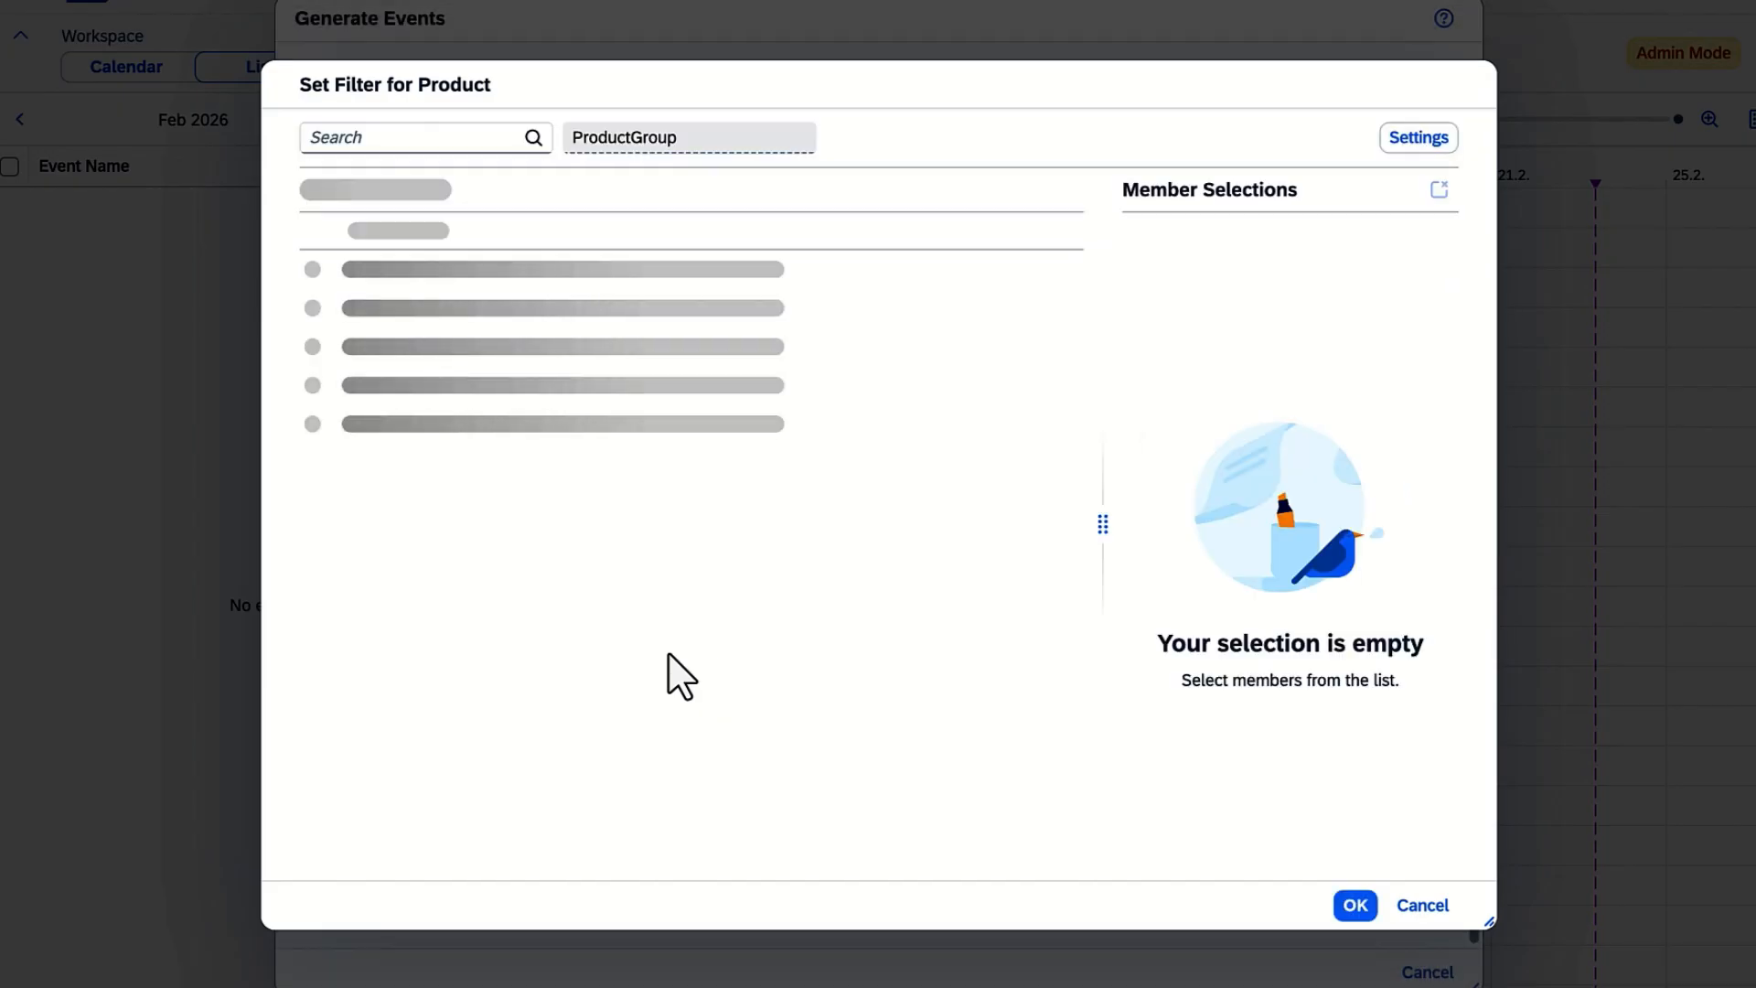
click(319, 338)
click(318, 375)
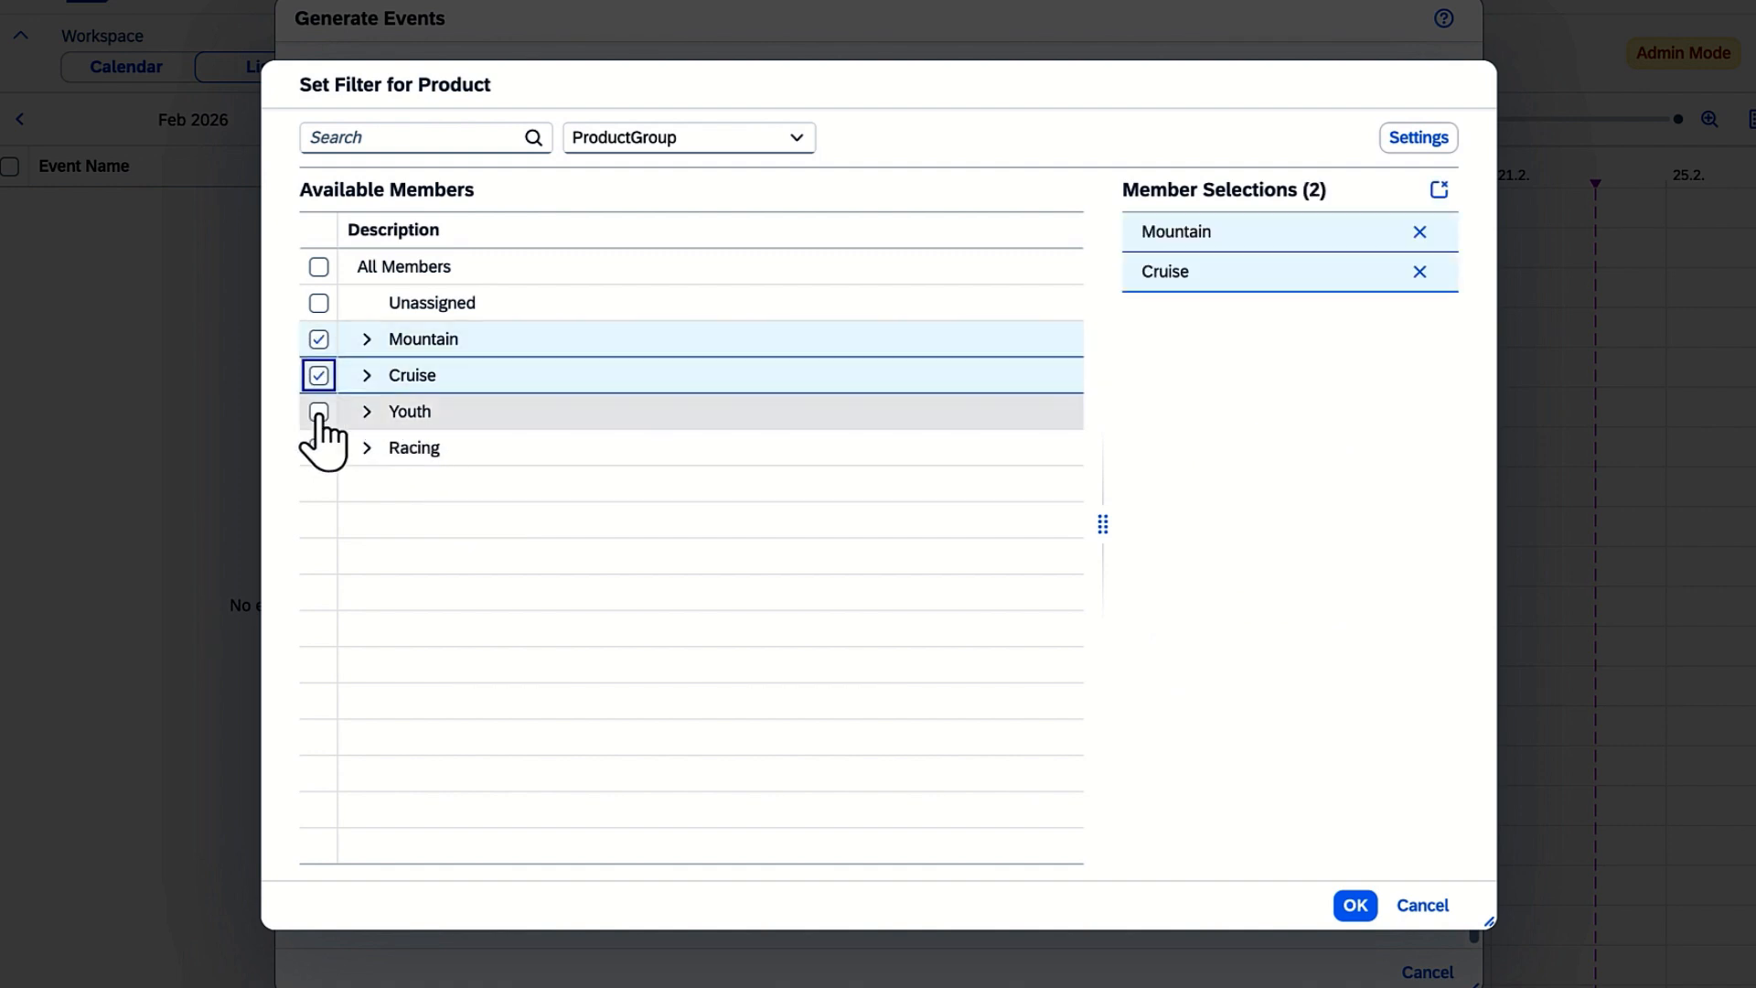
click(319, 411)
click(319, 447)
click(1355, 904)
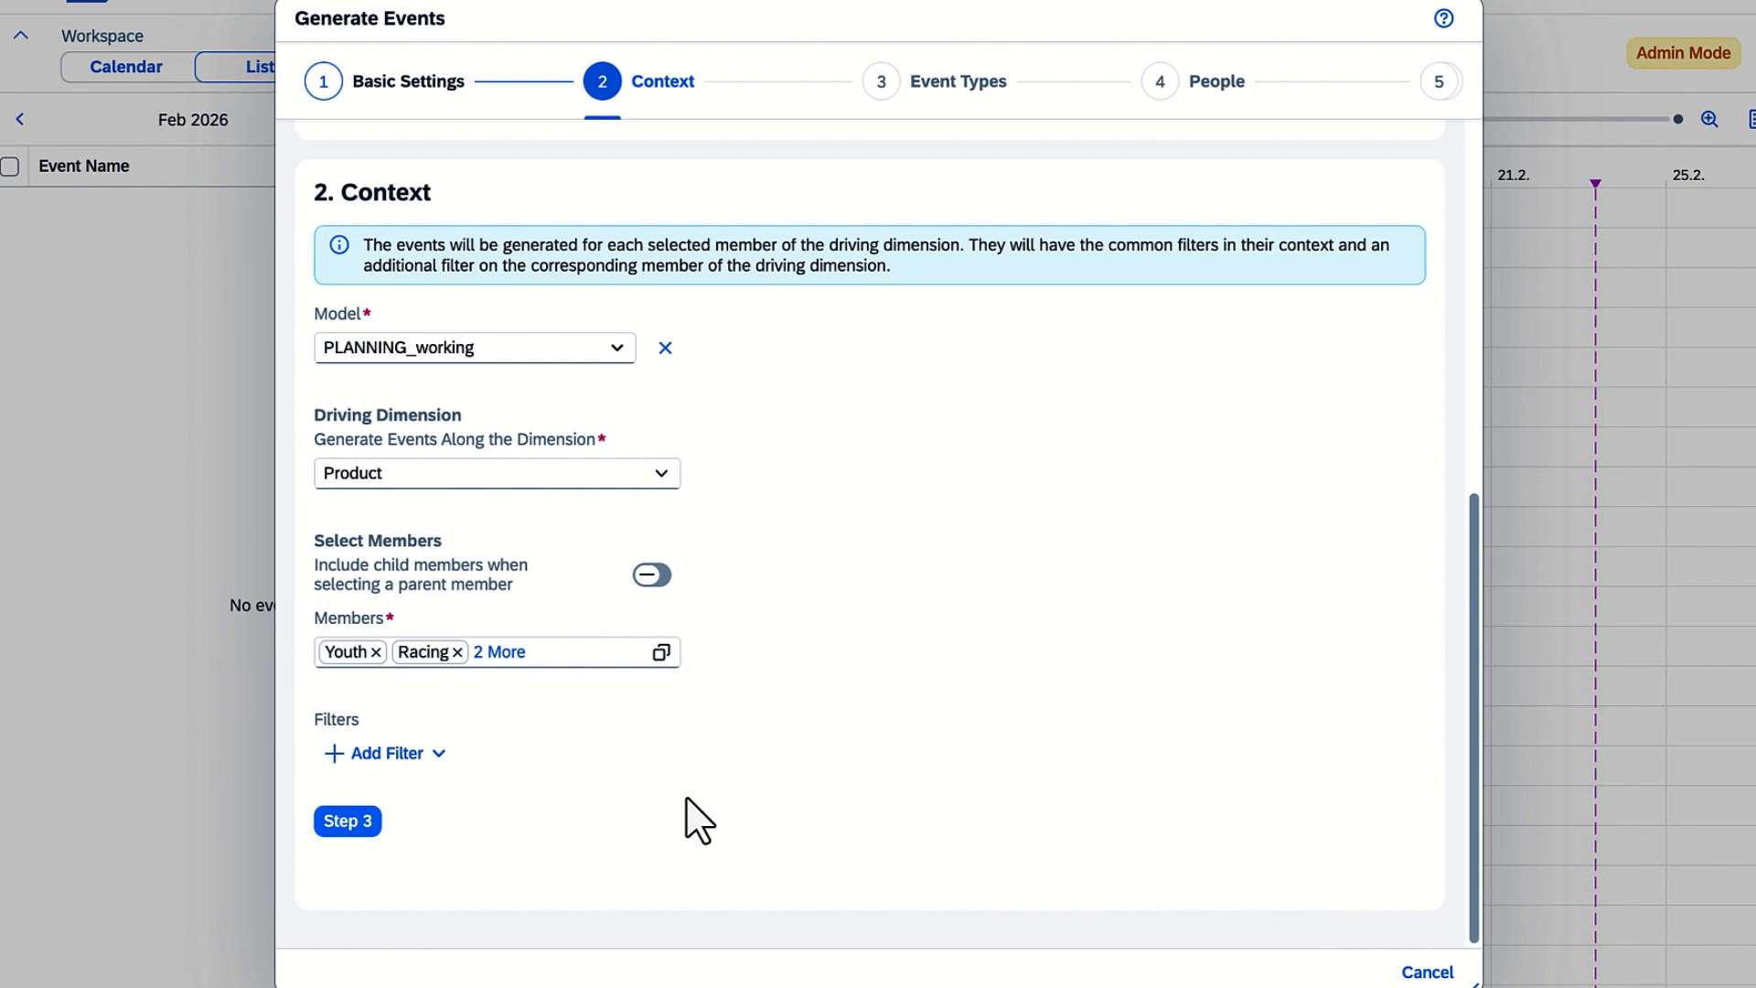
click(439, 759)
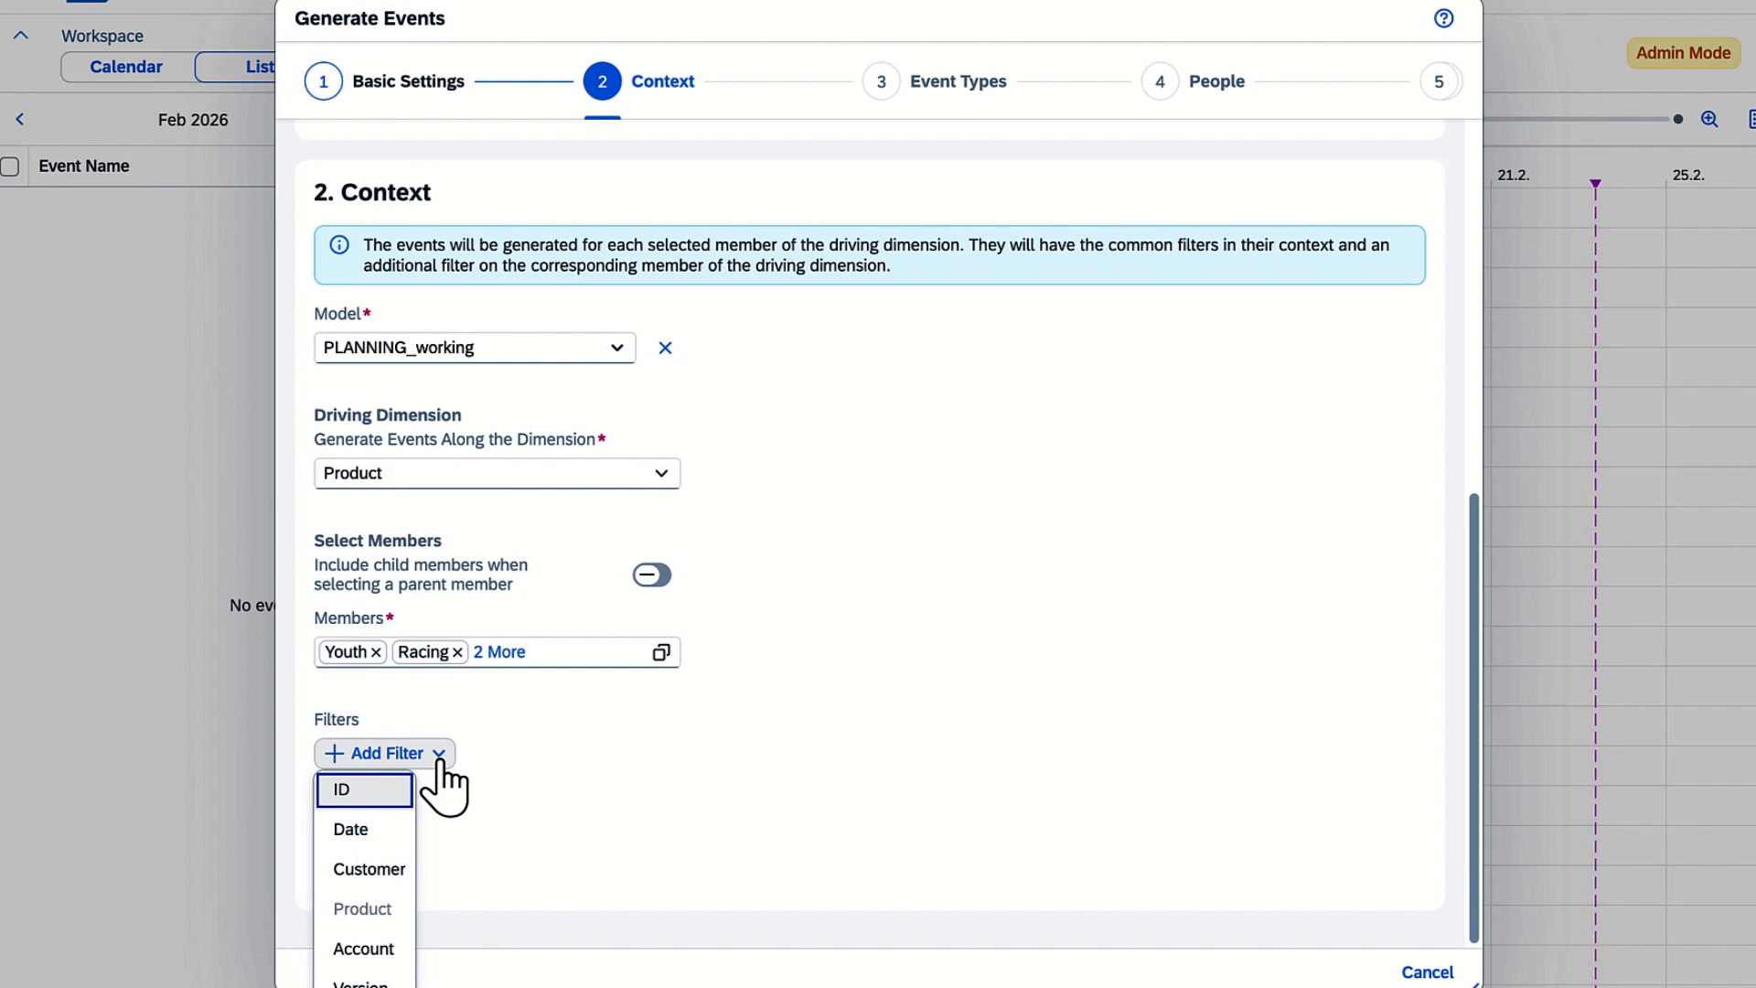
click(510, 761)
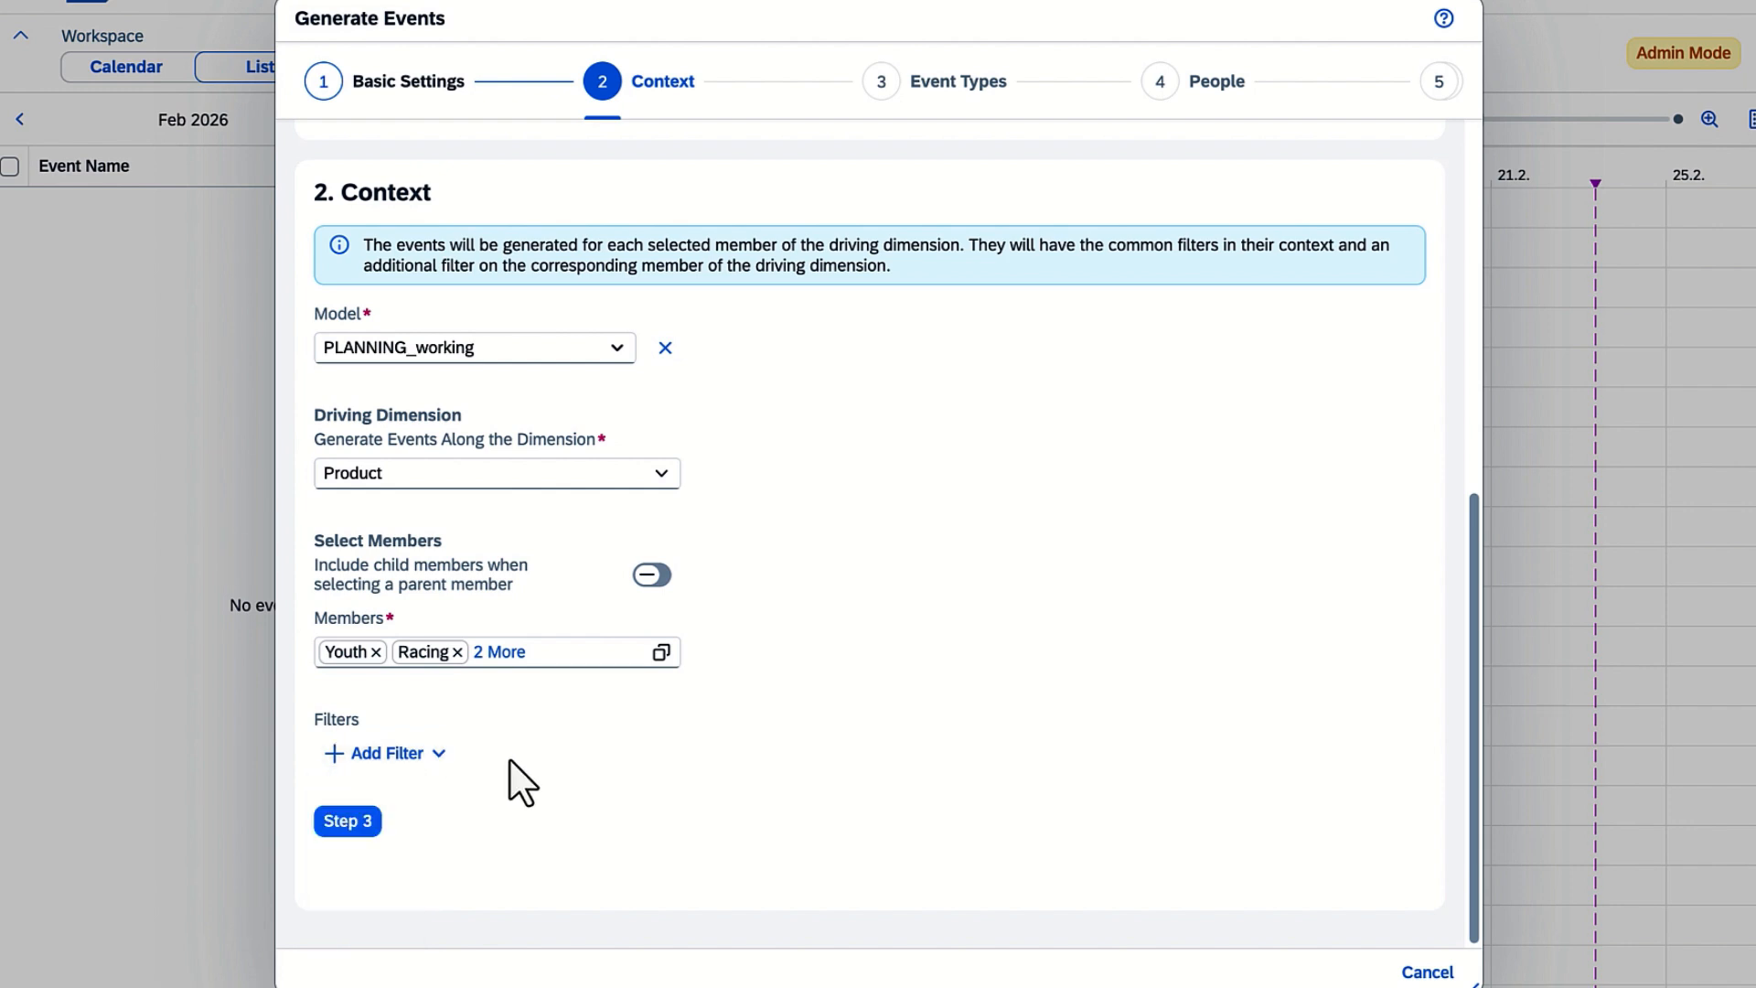
Proceed from the context settings to the event types of the generated events.
click(347, 823)
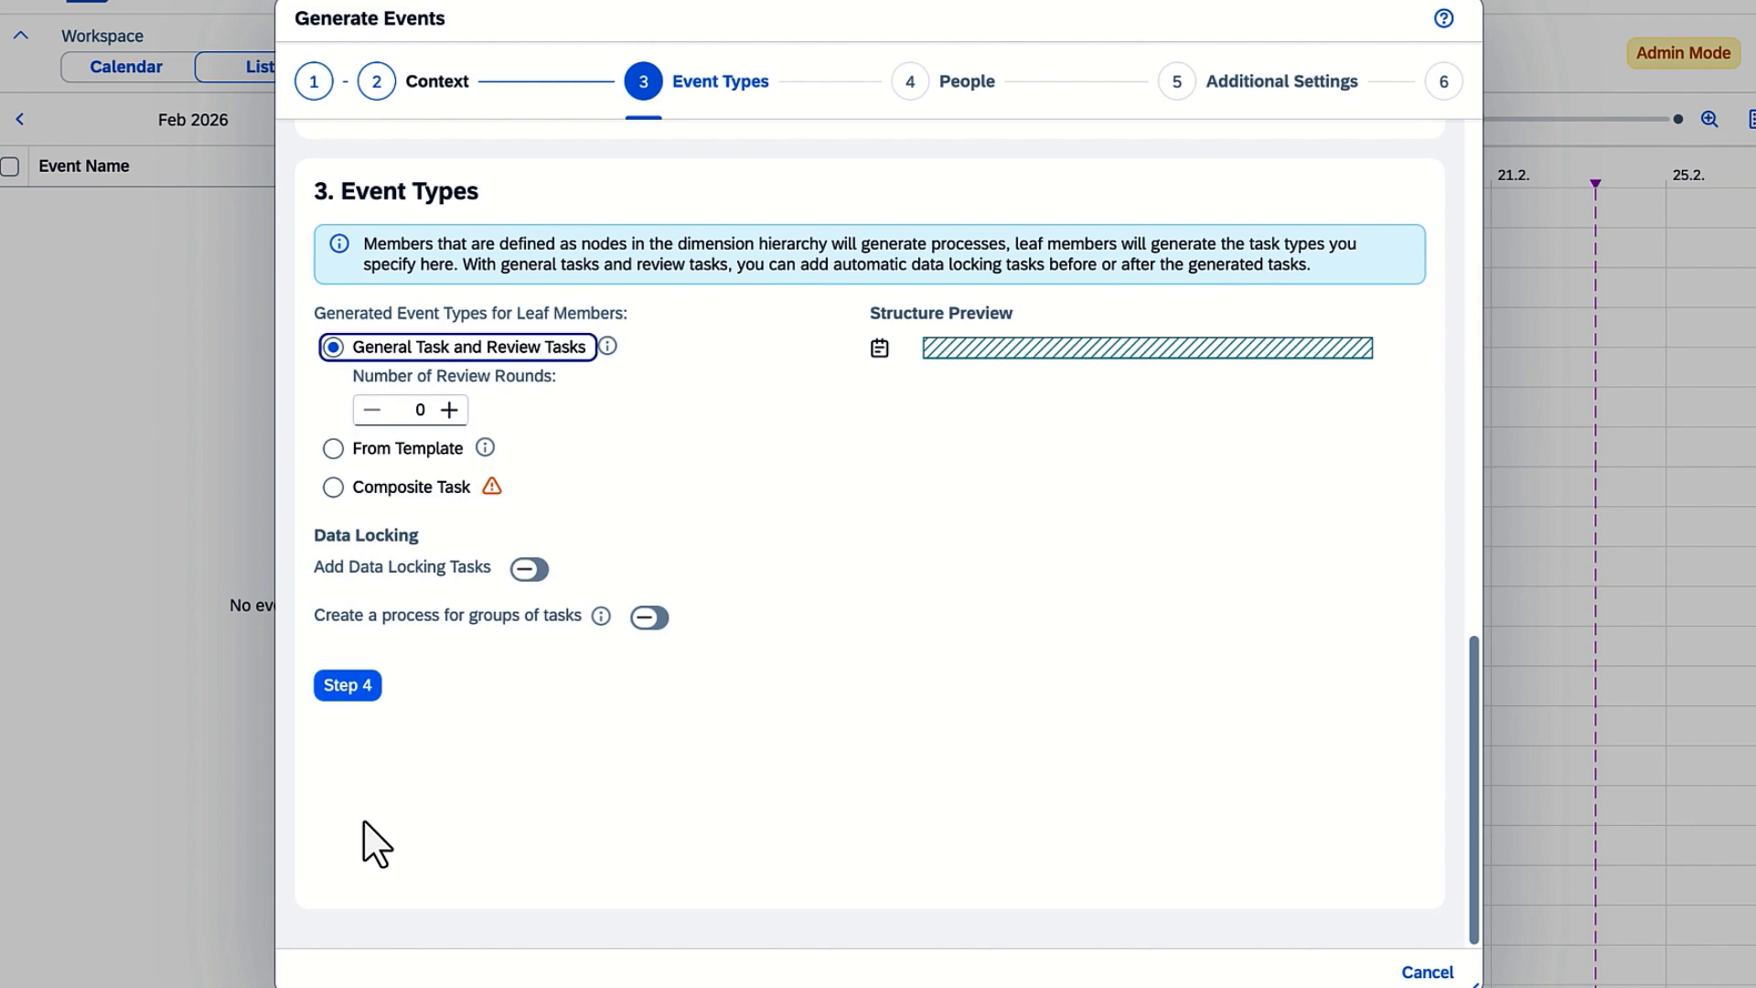
Try to generate the leaf member events from a calendar template in the Public folder instead of general and review tasks.
click(333, 448)
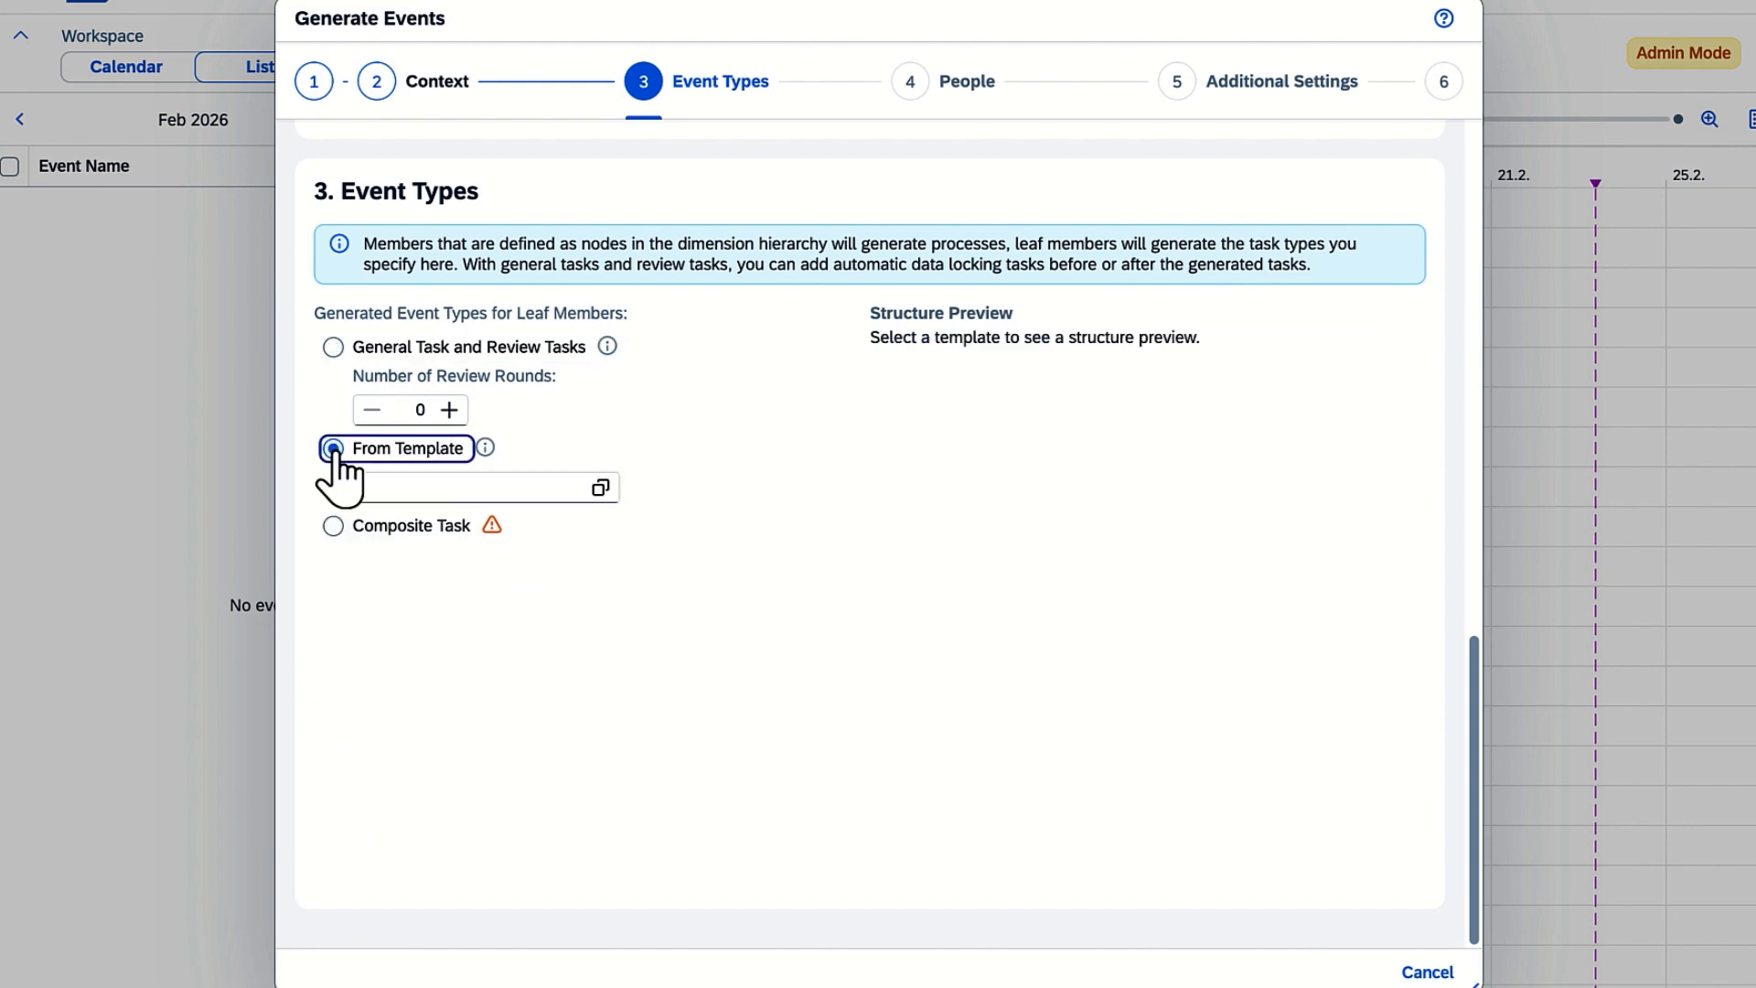
click(600, 487)
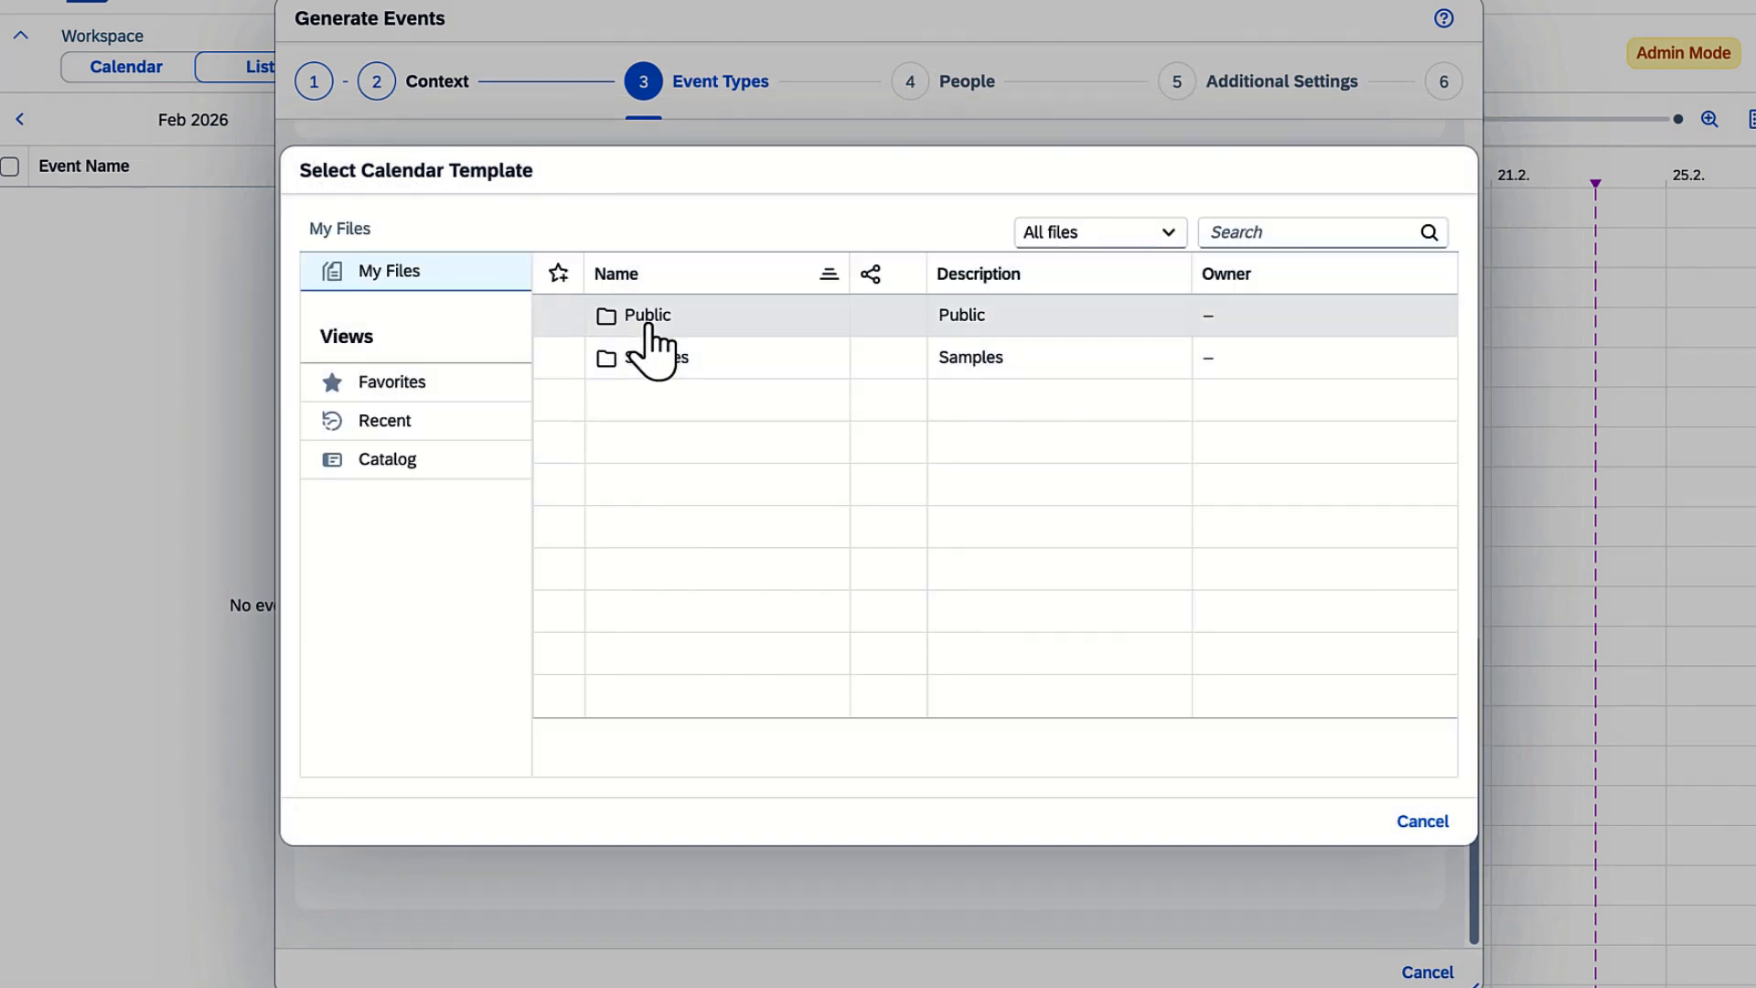
click(640, 316)
click(672, 483)
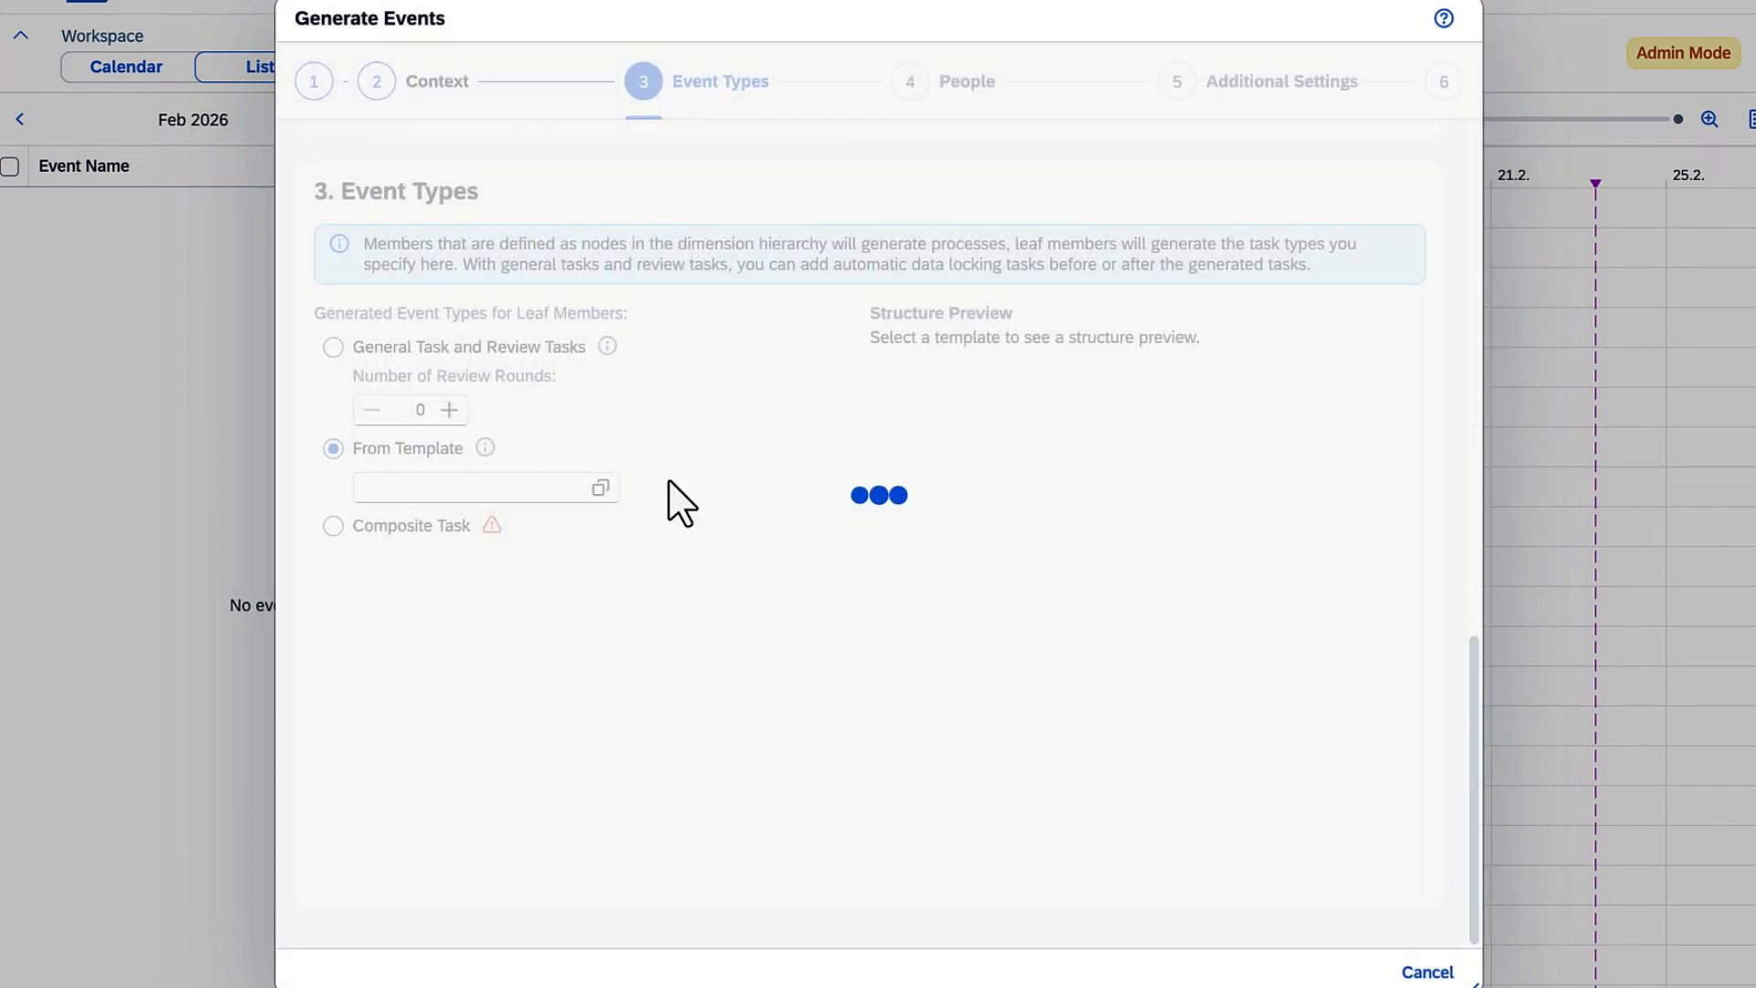
click(333, 348)
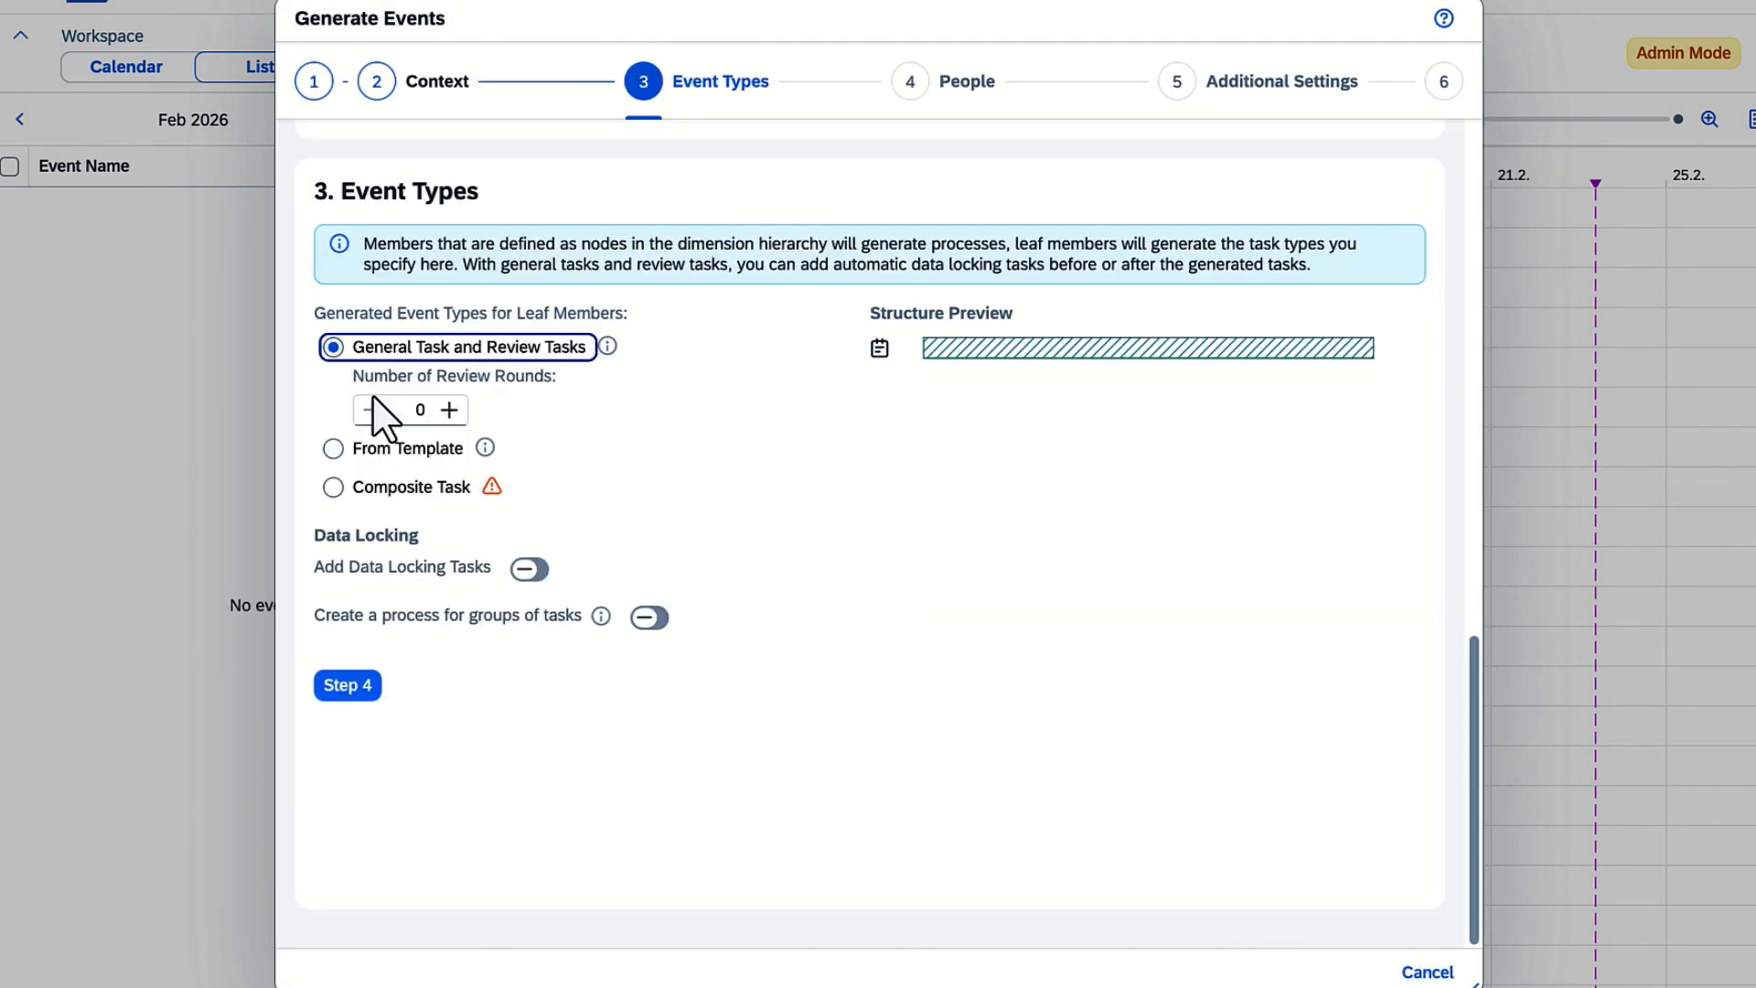
Try the options for adding data locking tasks and creating a process for groups of tasks.
click(530, 569)
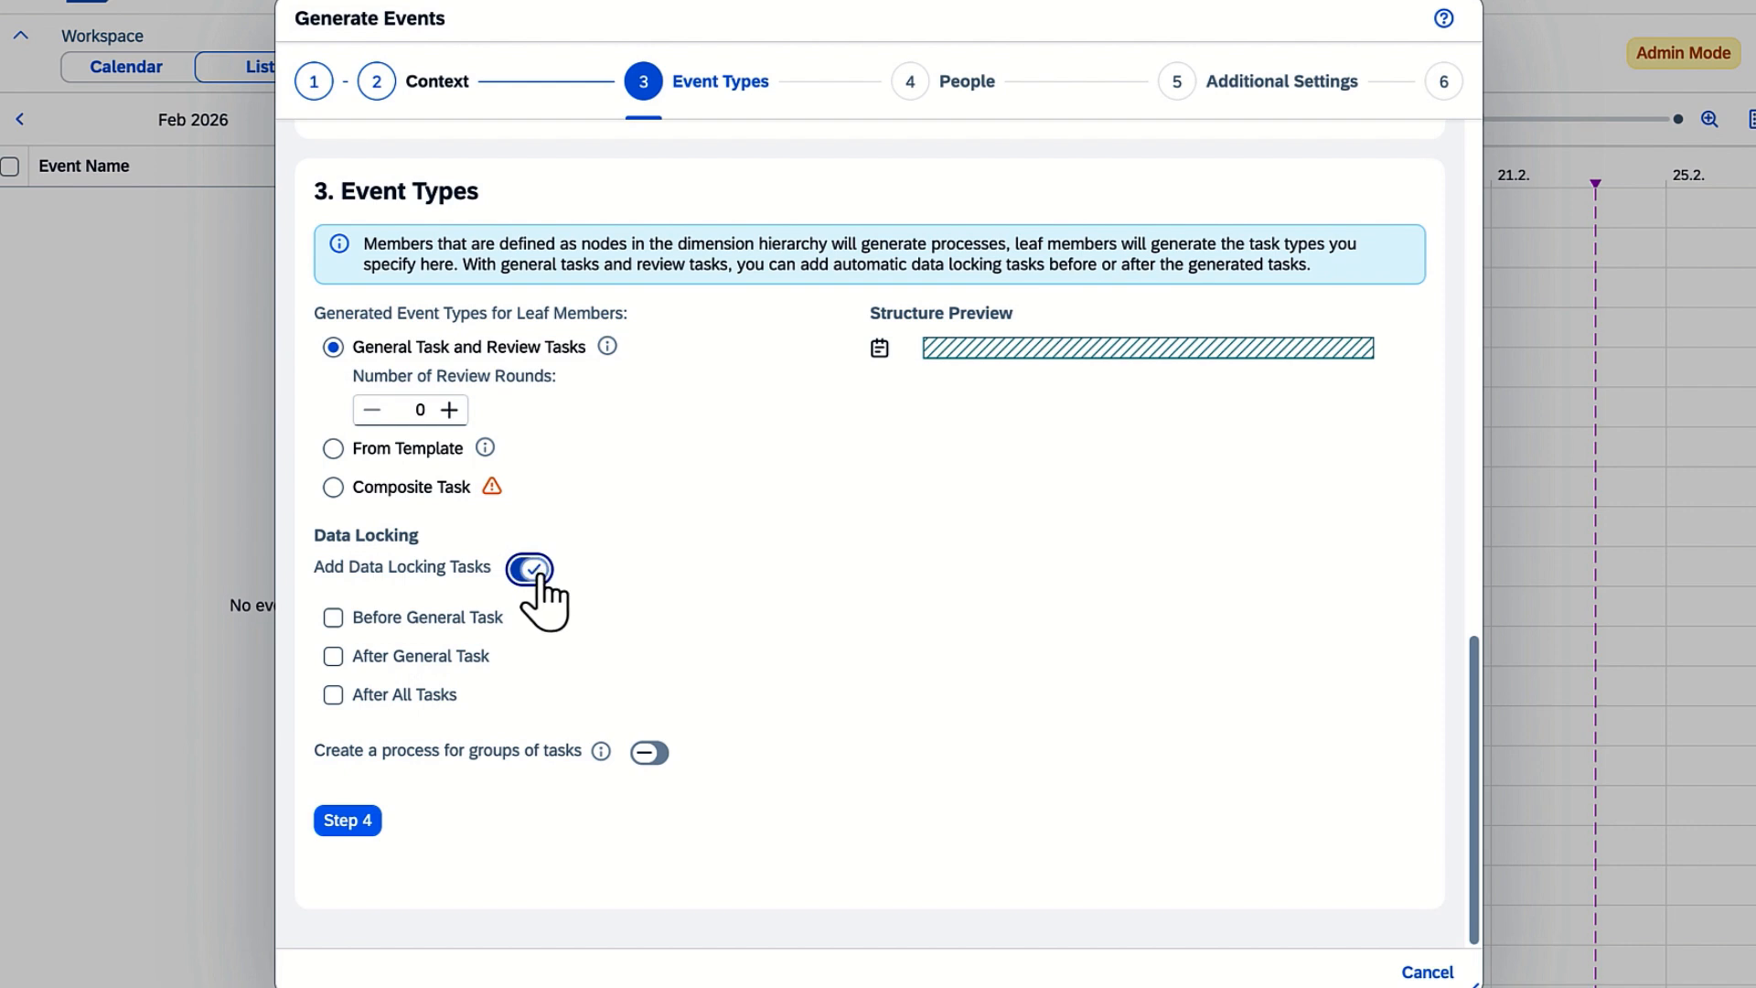
click(534, 569)
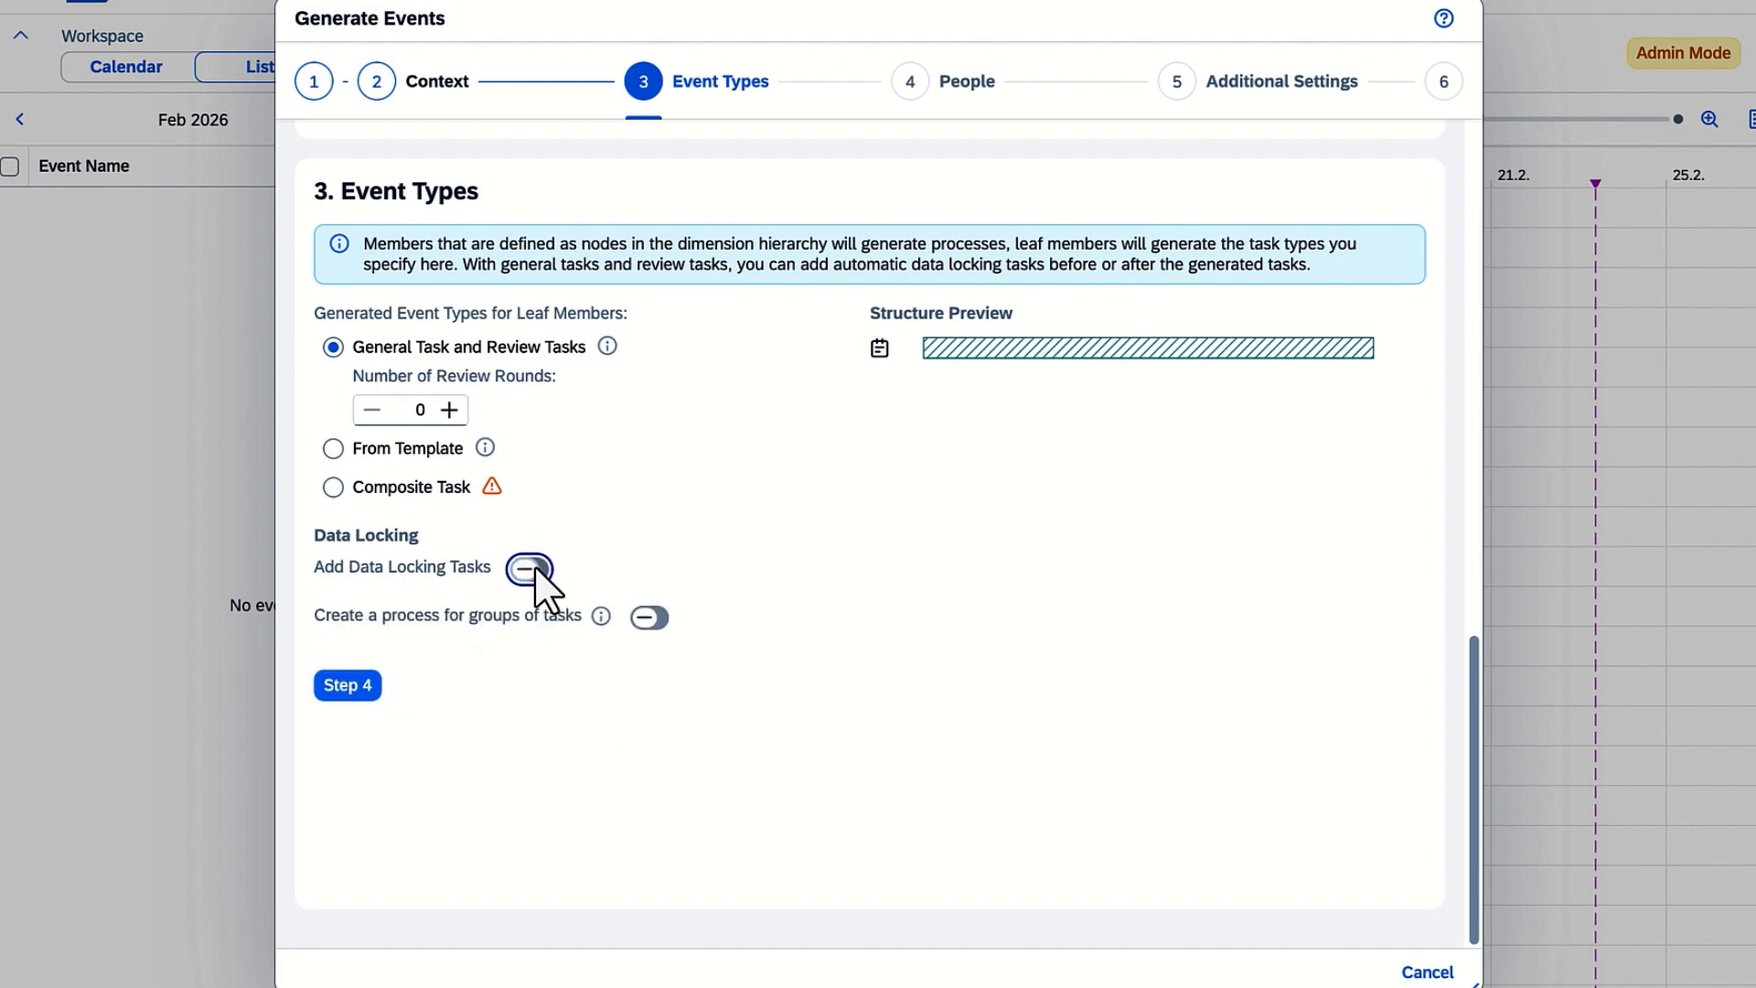
click(651, 618)
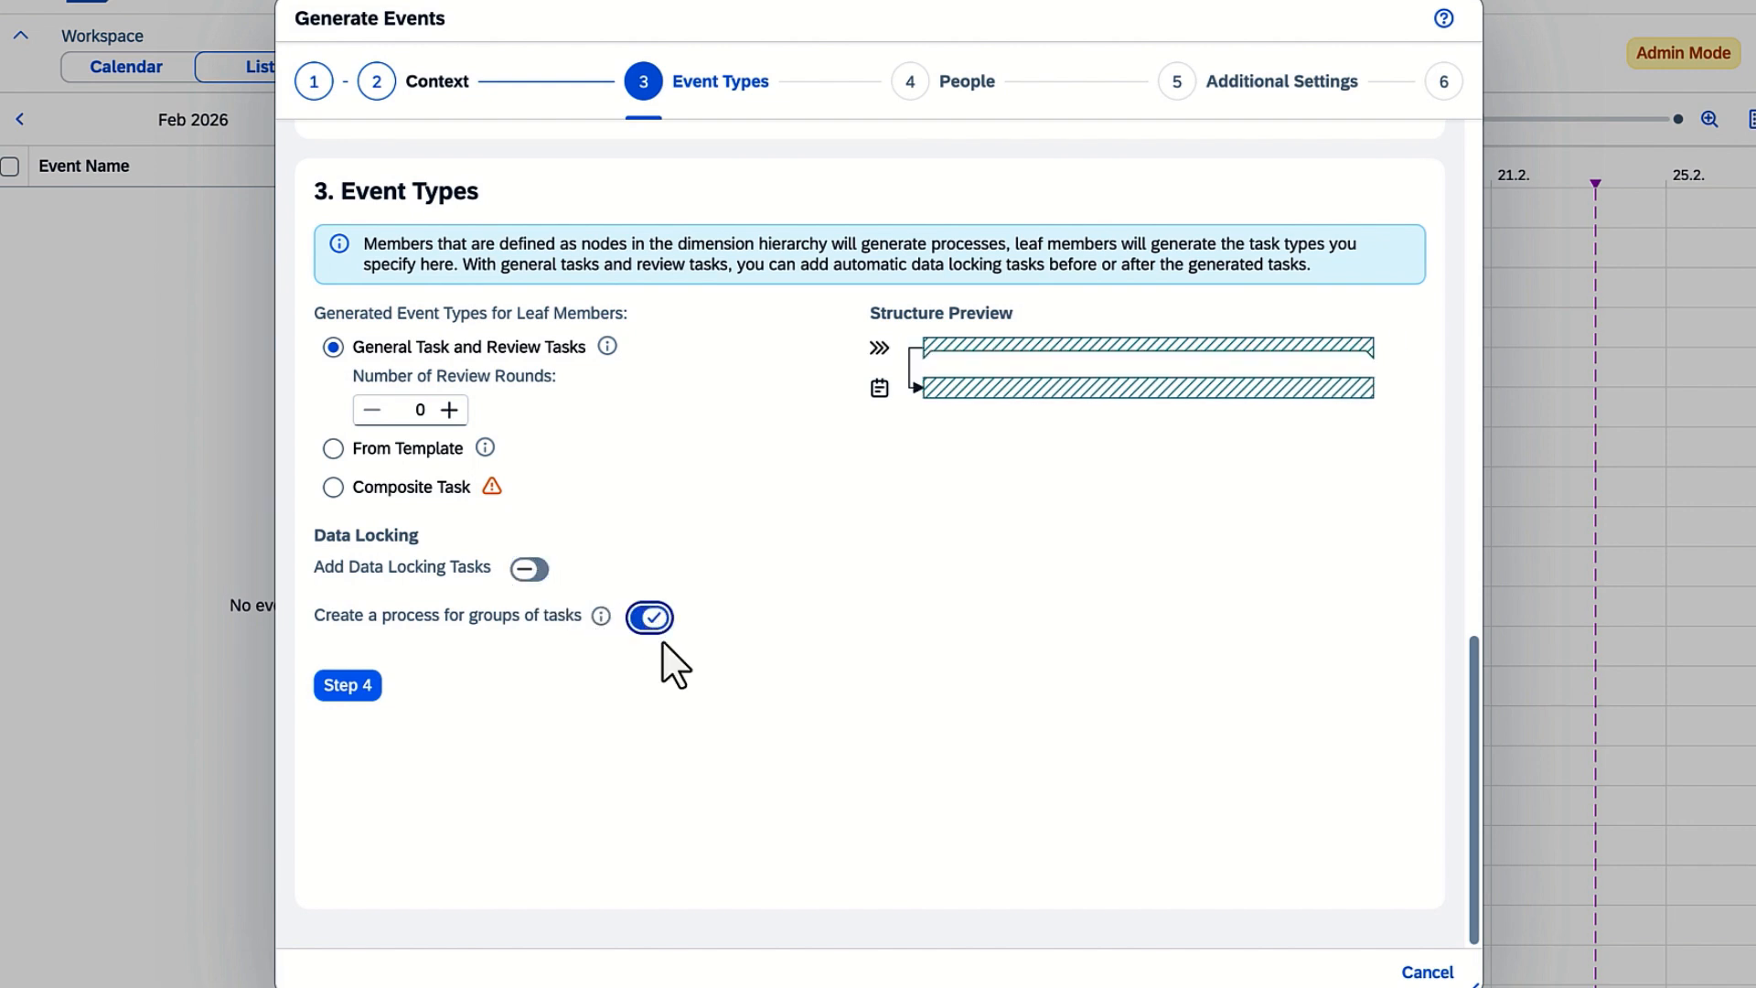
click(650, 619)
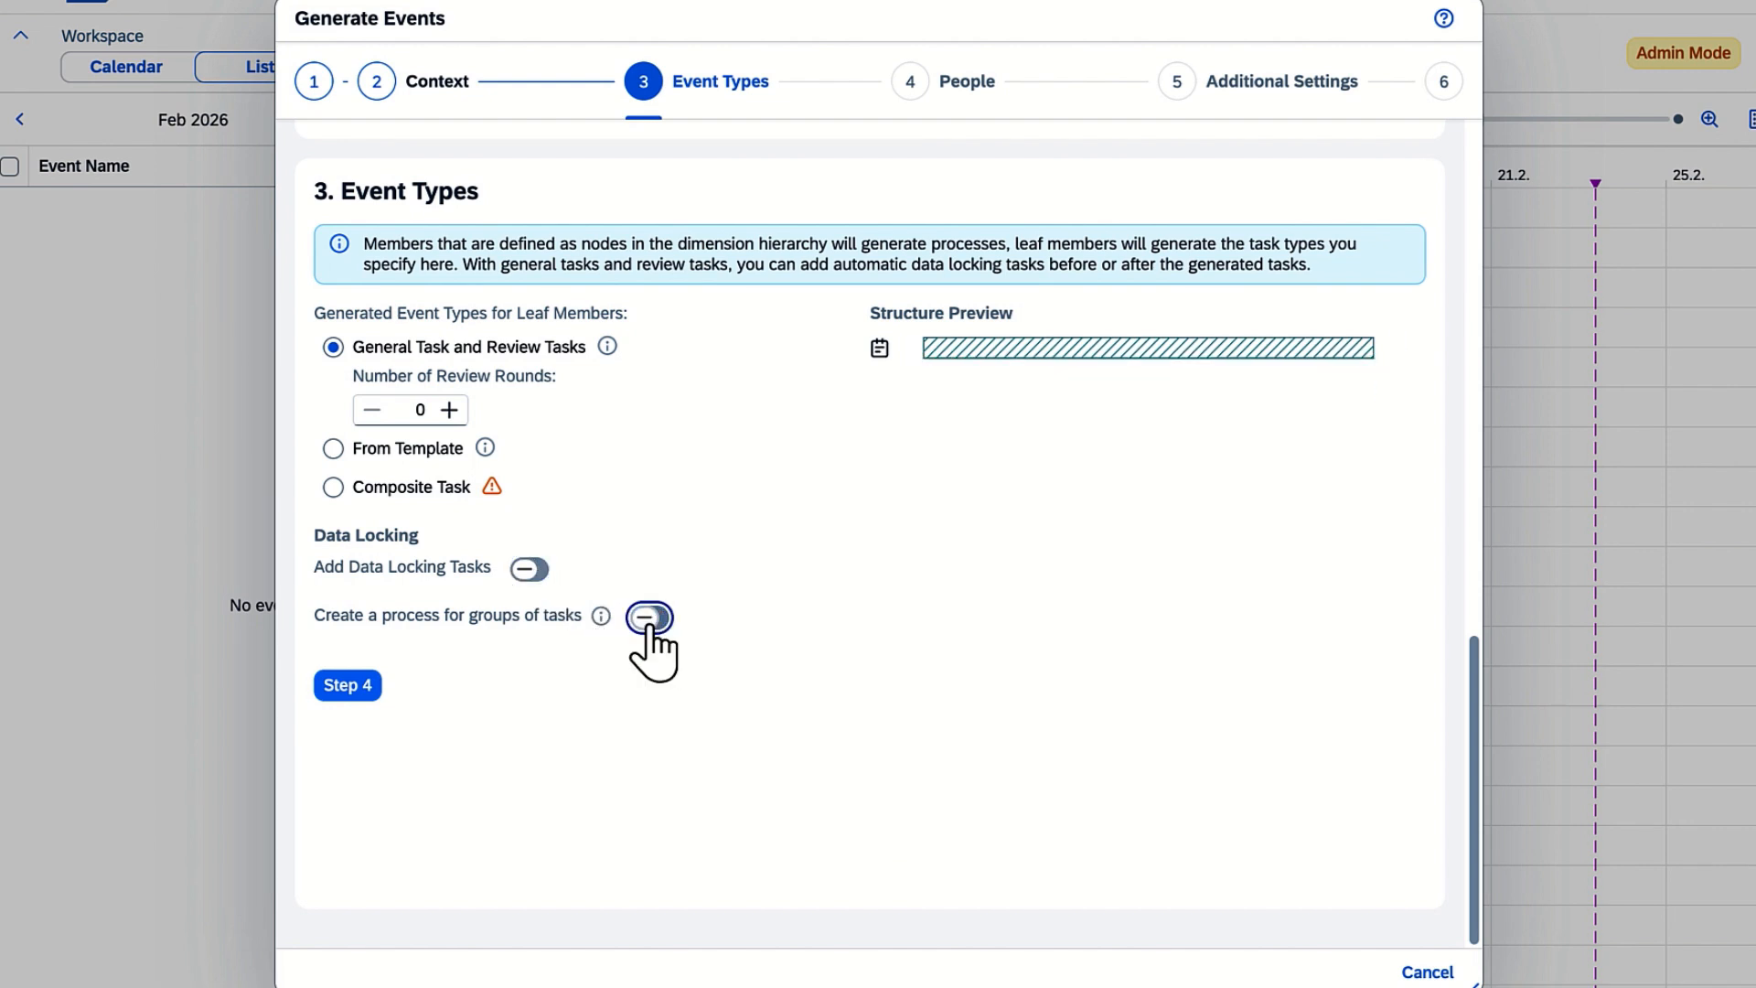
Assign the general tasks by the Person Responsible property and add one user as their viewer.
click(351, 686)
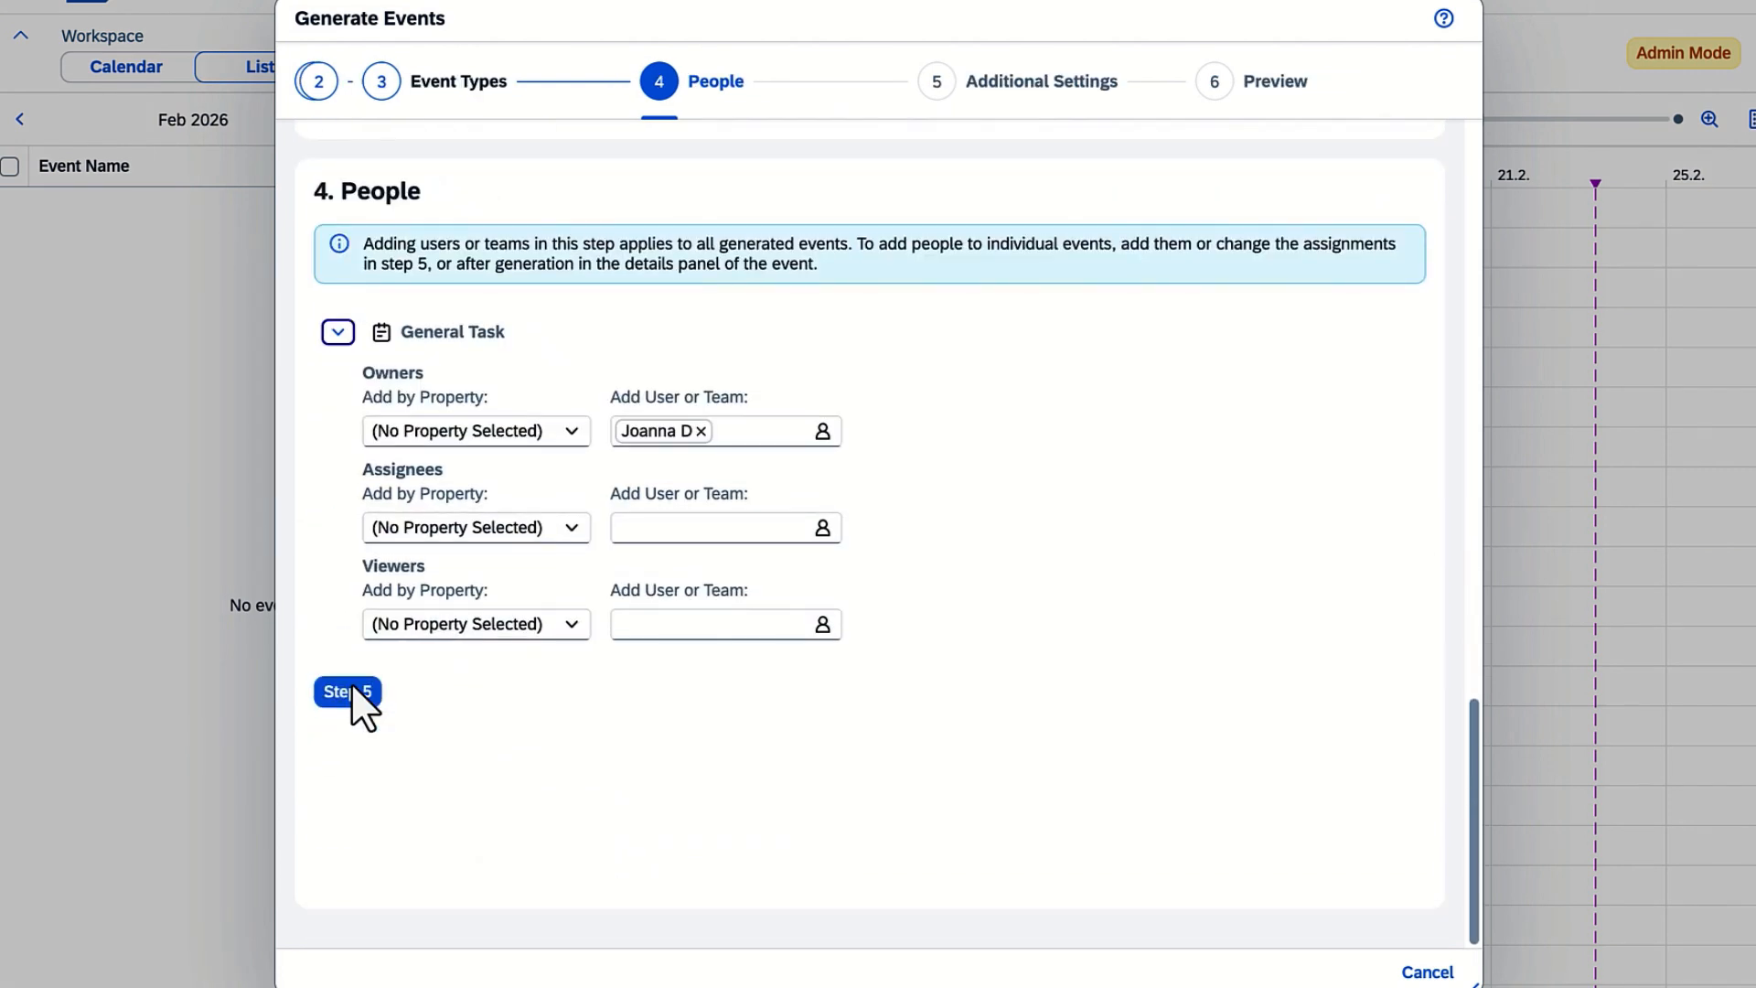
click(572, 528)
click(528, 640)
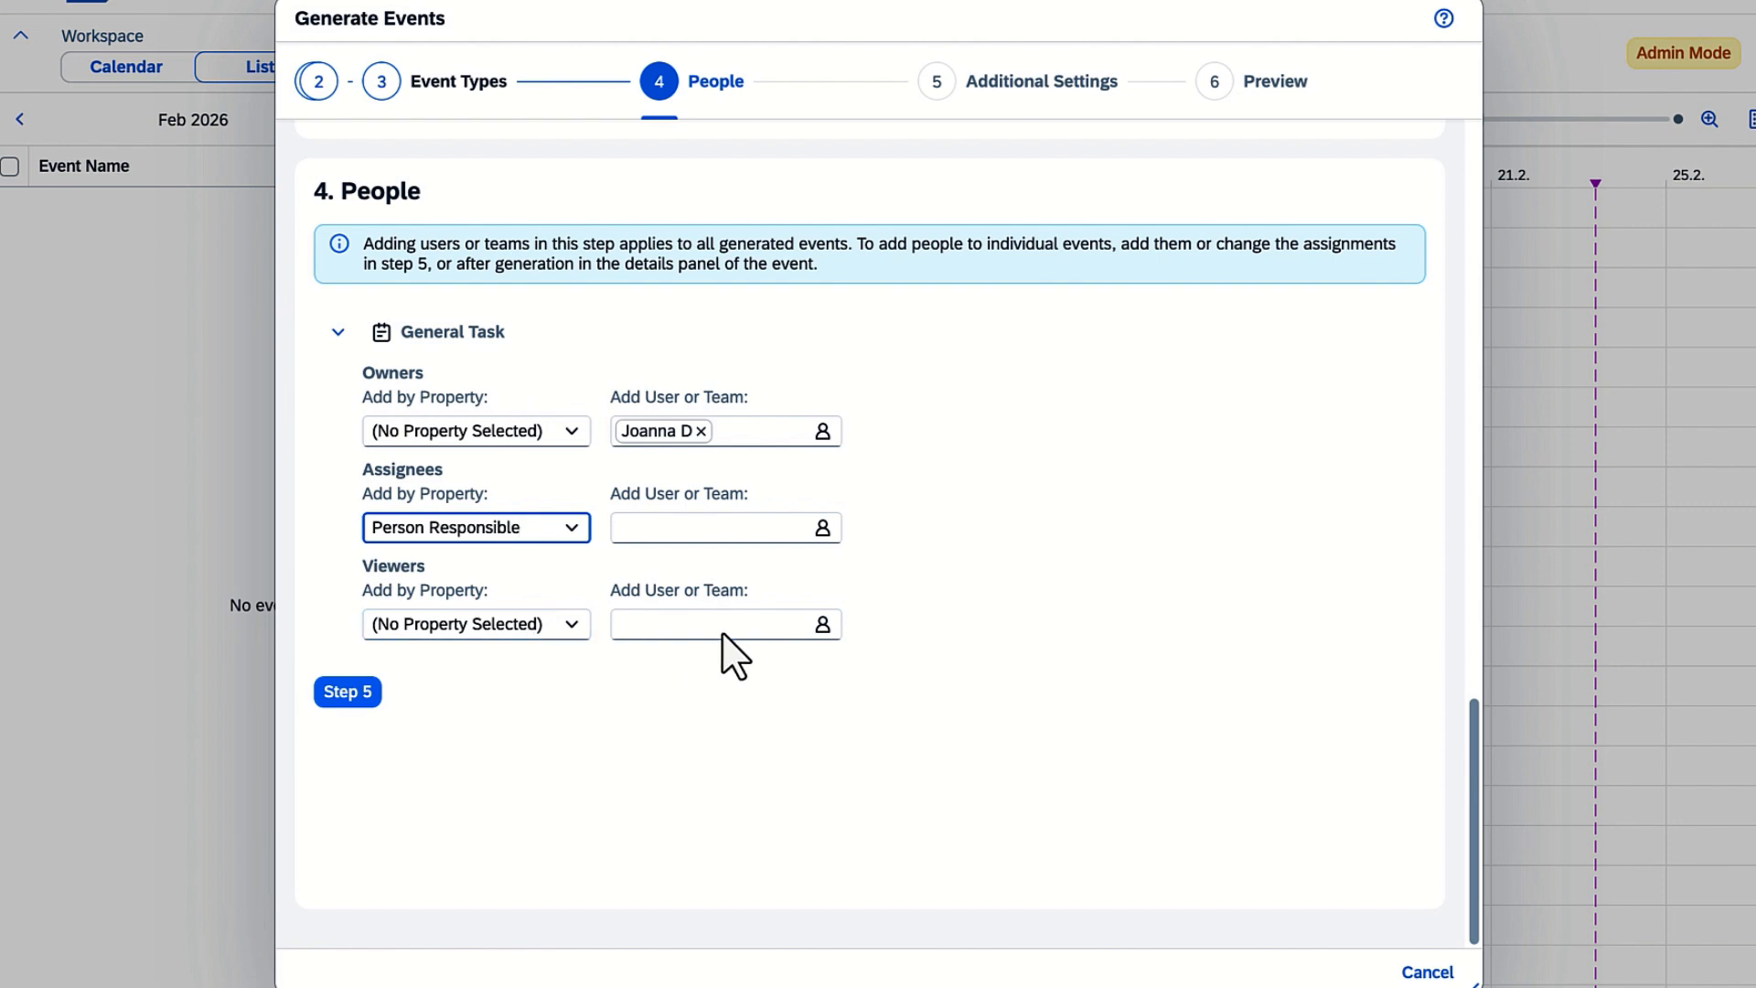
click(822, 624)
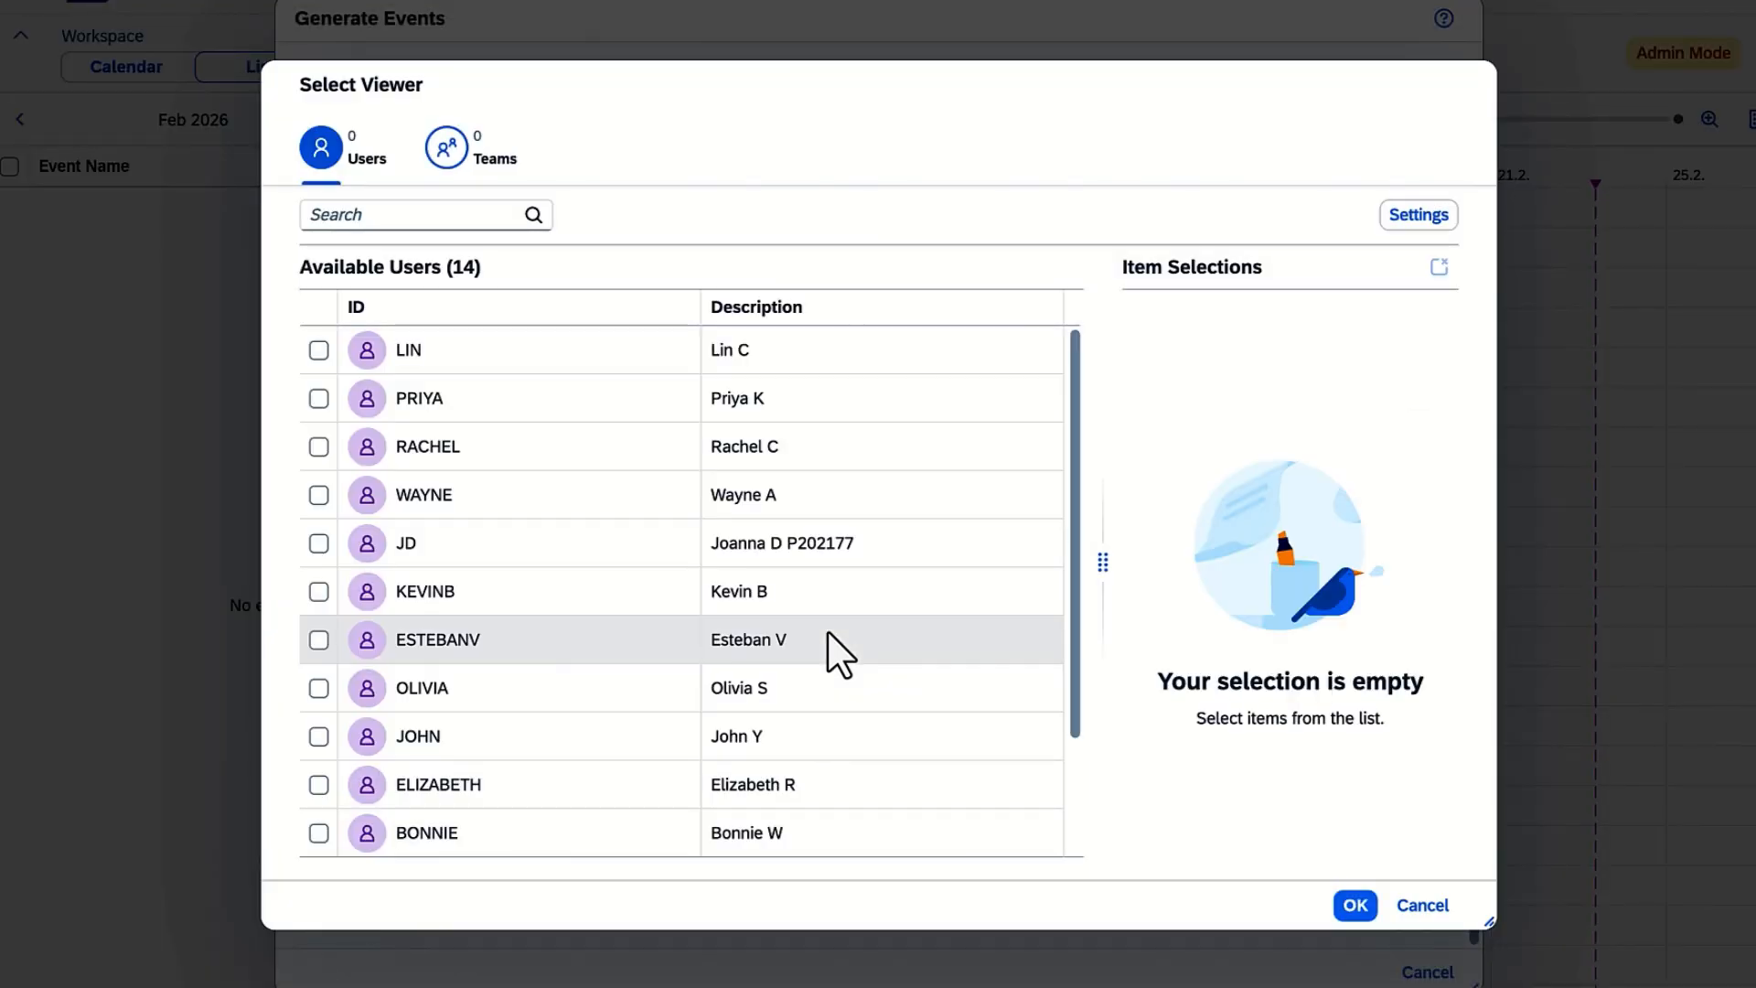
click(569, 788)
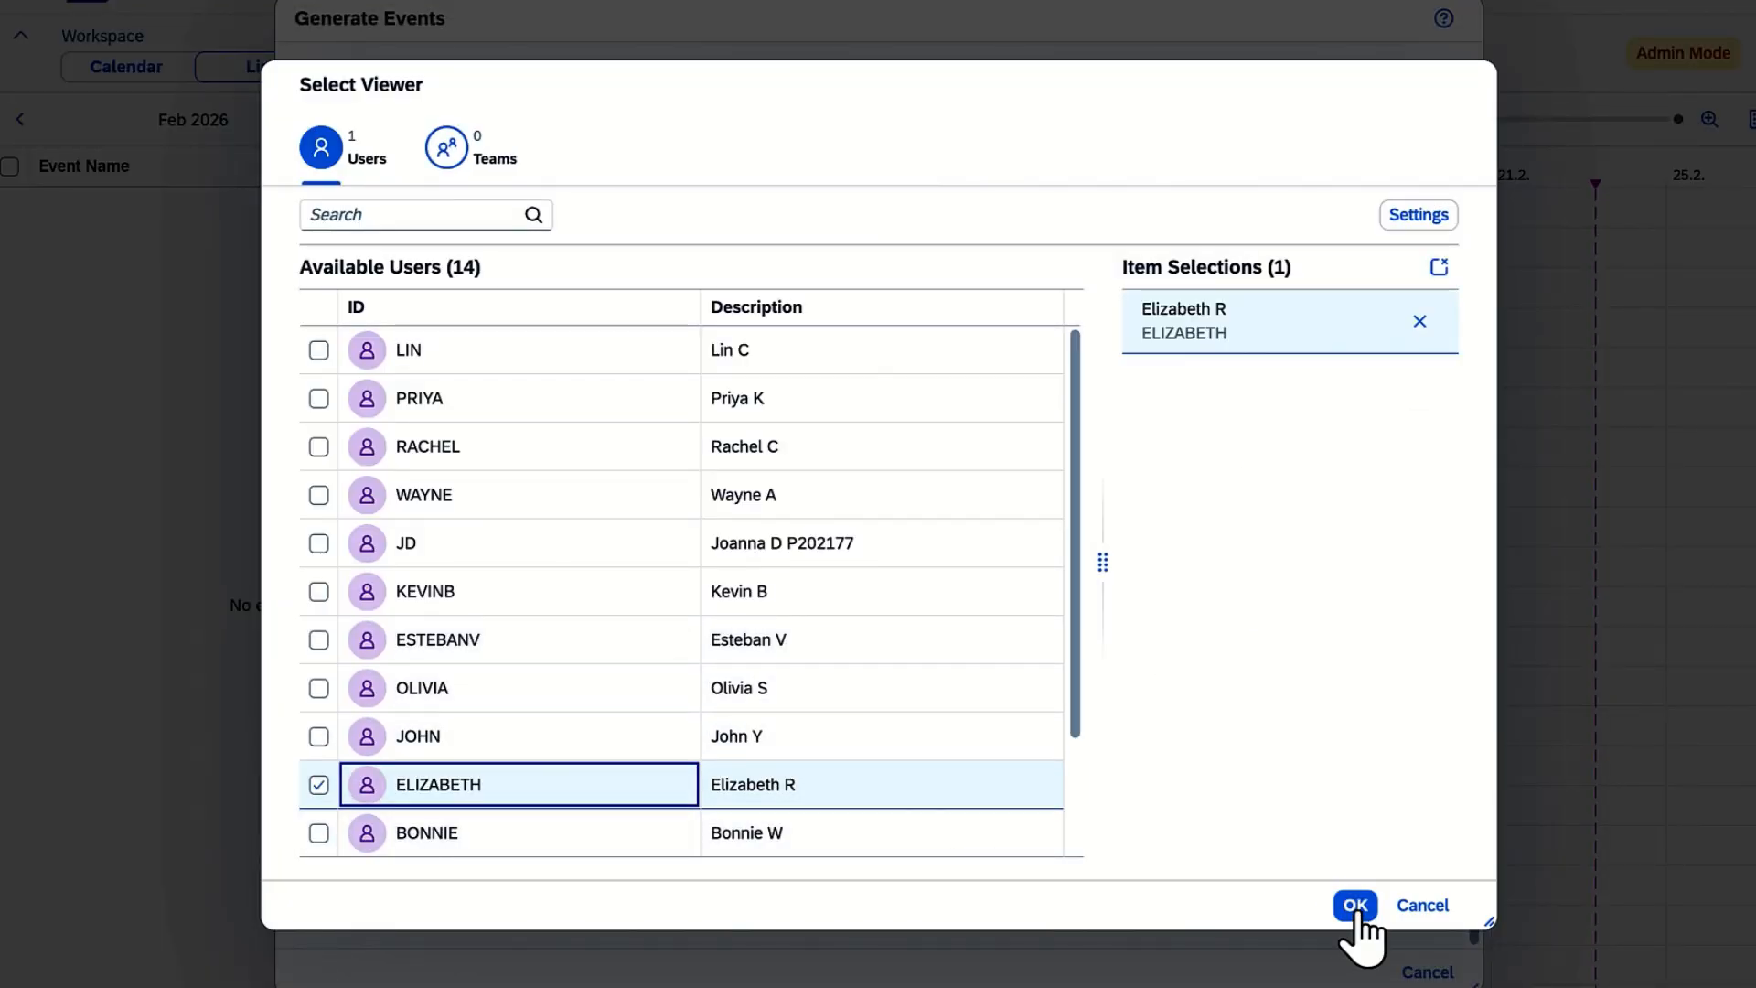
click(1355, 908)
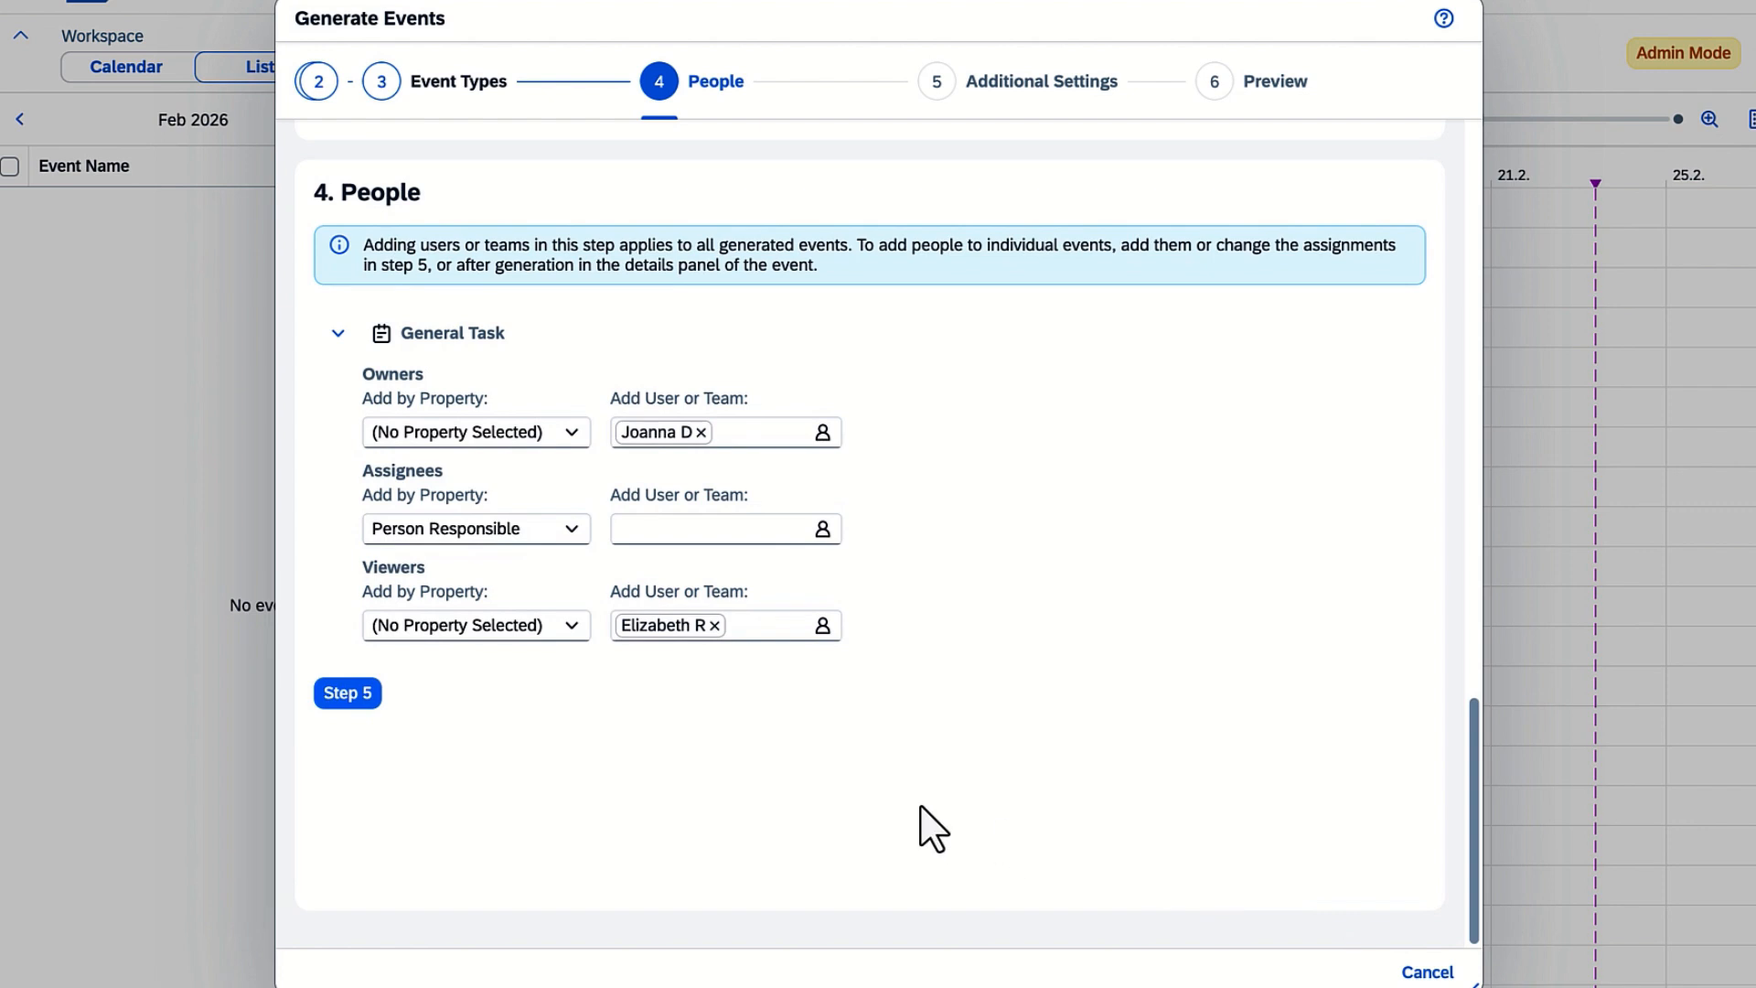
Check the general task's event suffix in the additional settings and disable the description for each event.
click(346, 693)
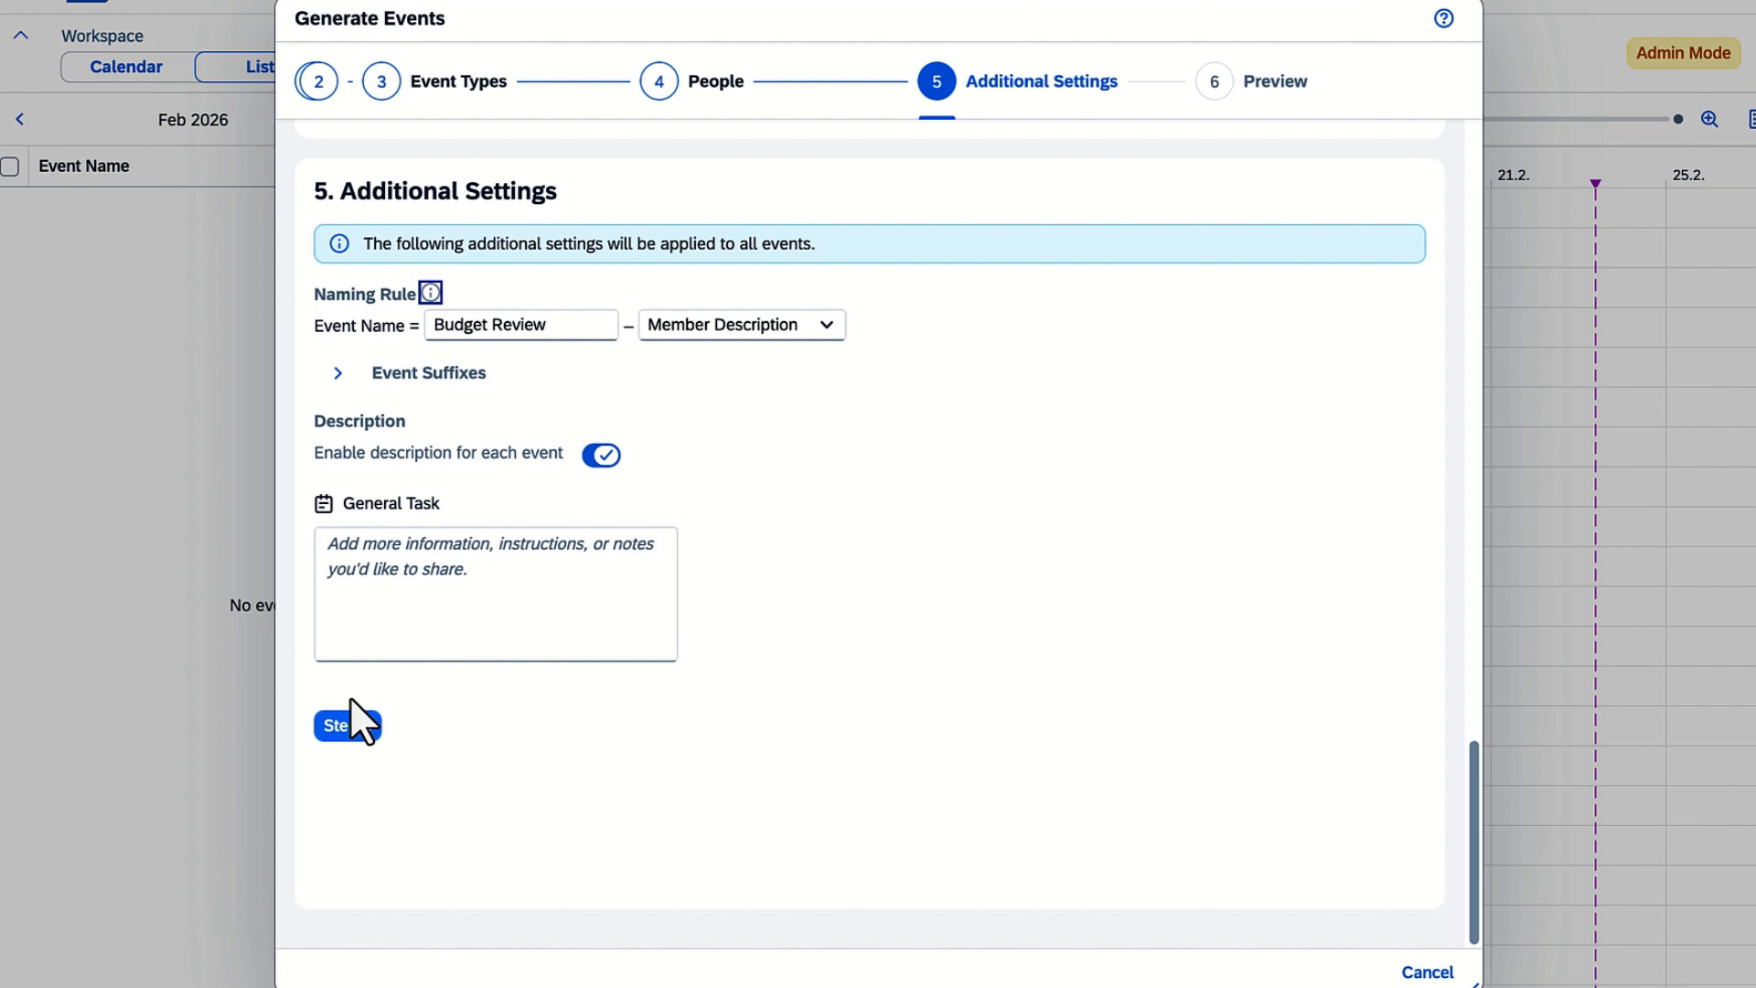
click(337, 372)
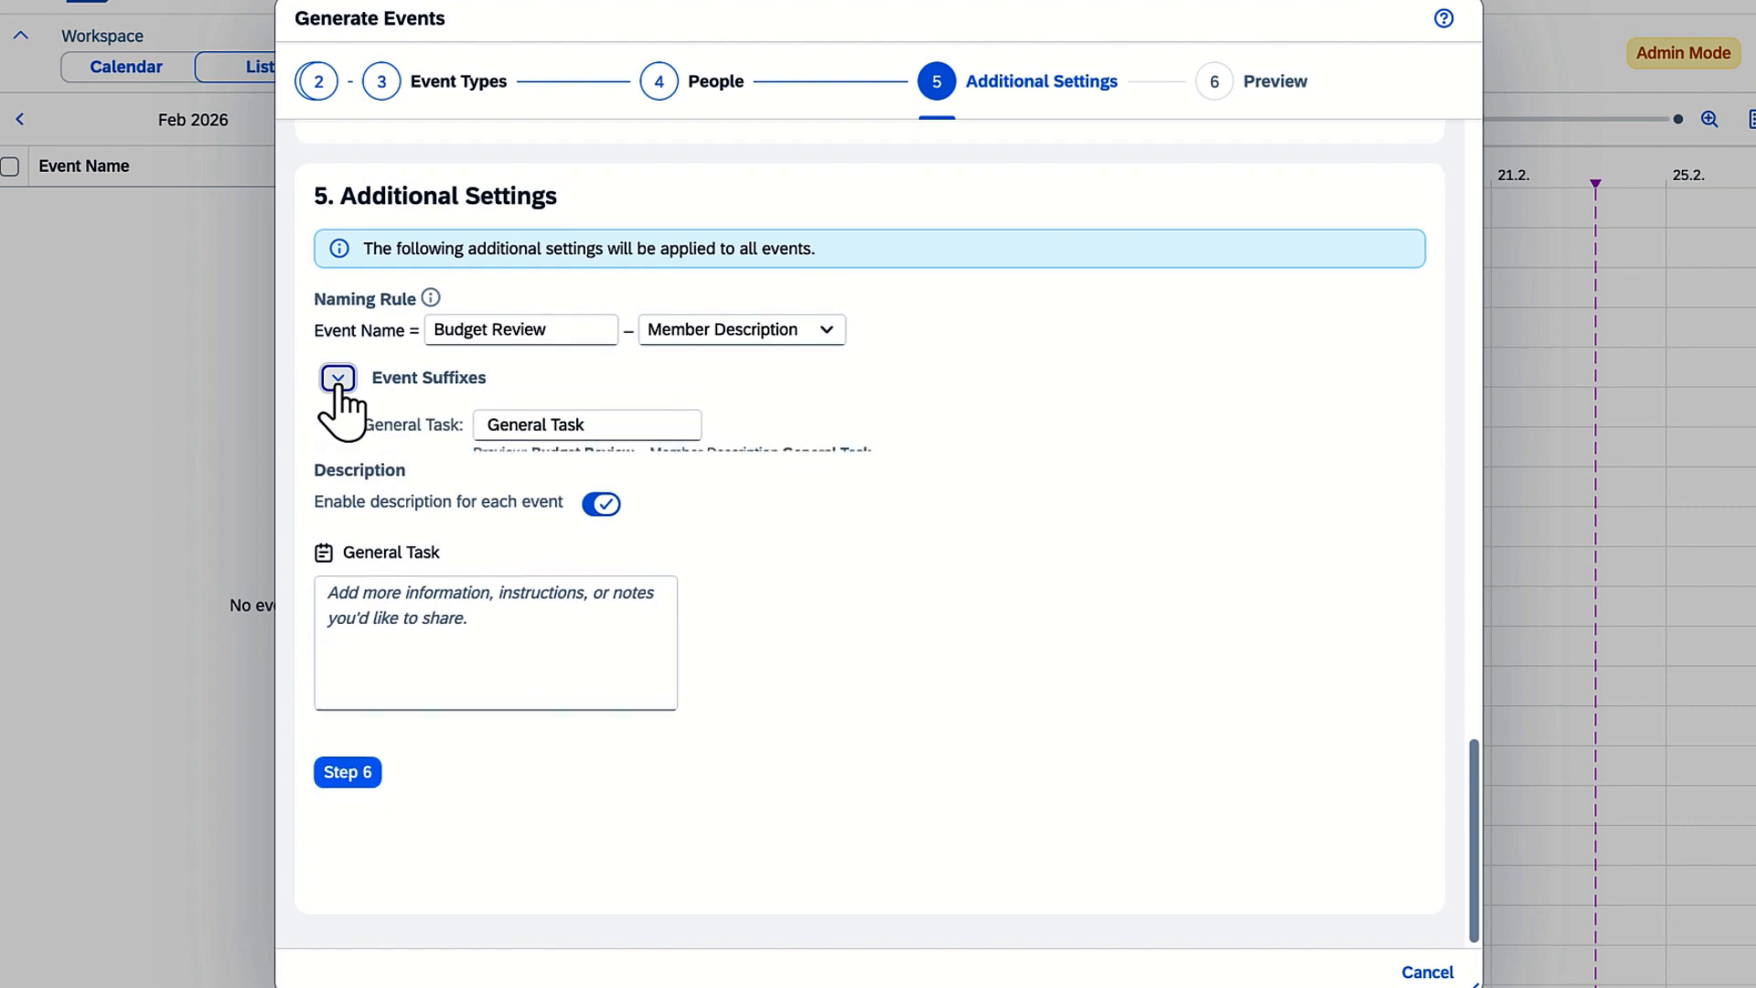
scroll(338, 385, up, 1)
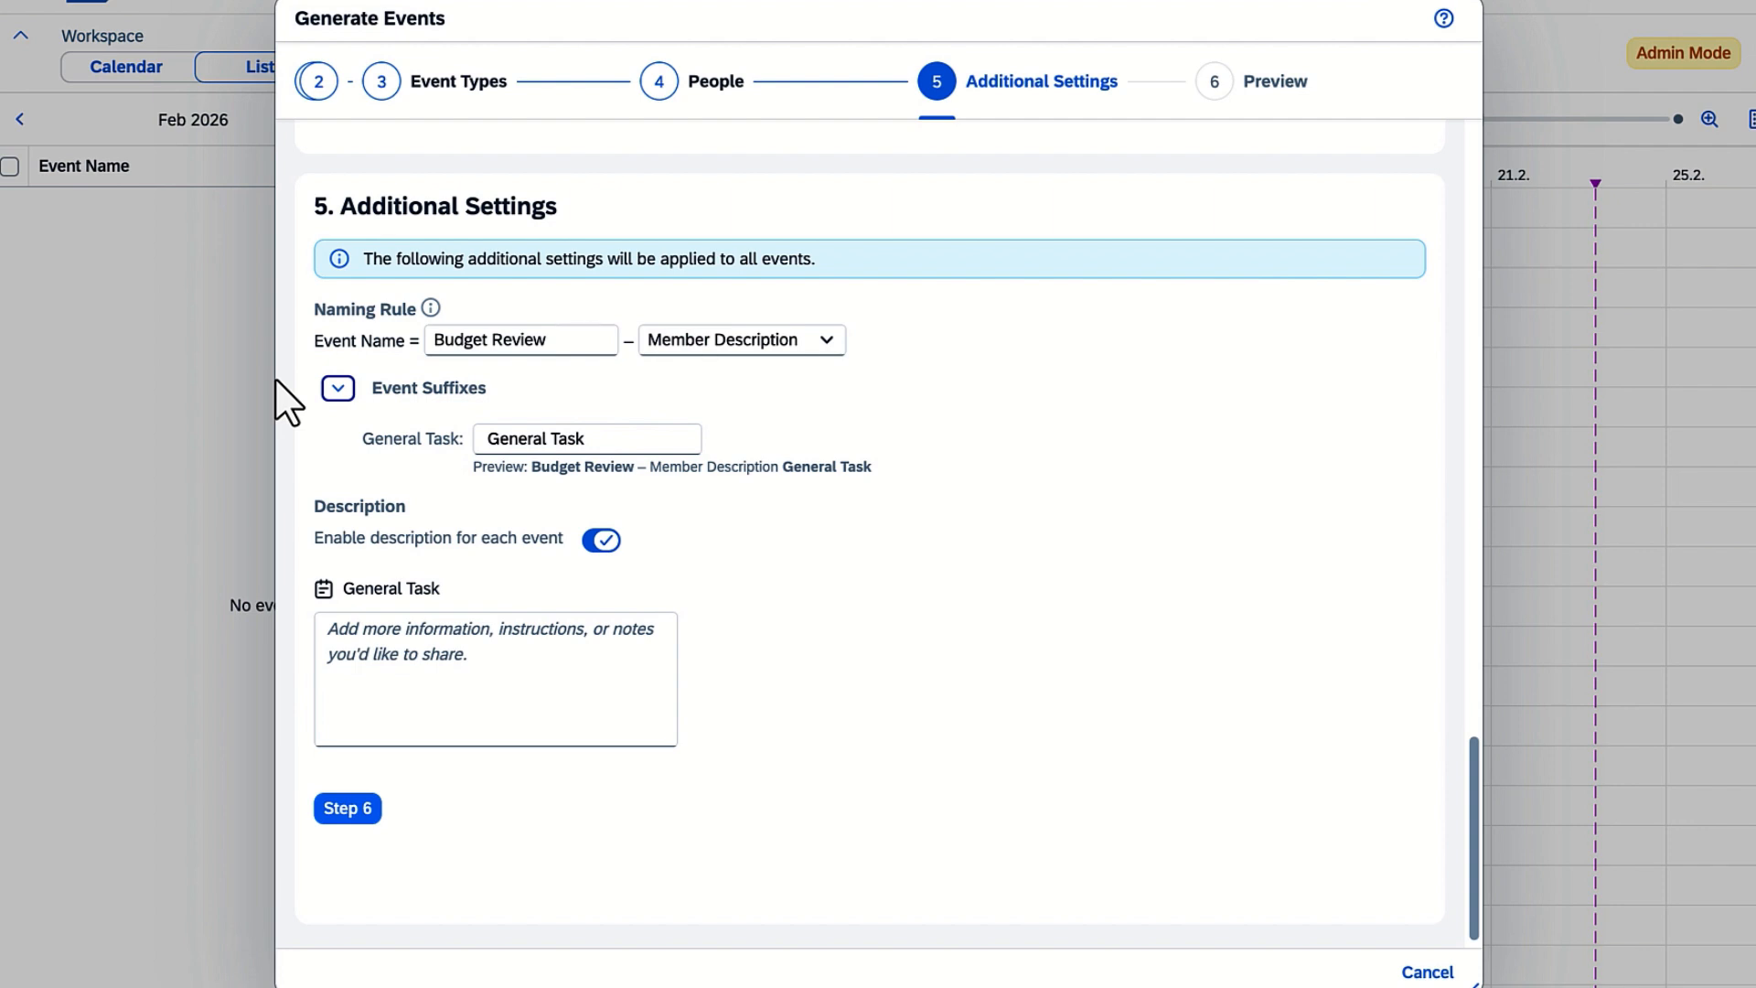
click(337, 390)
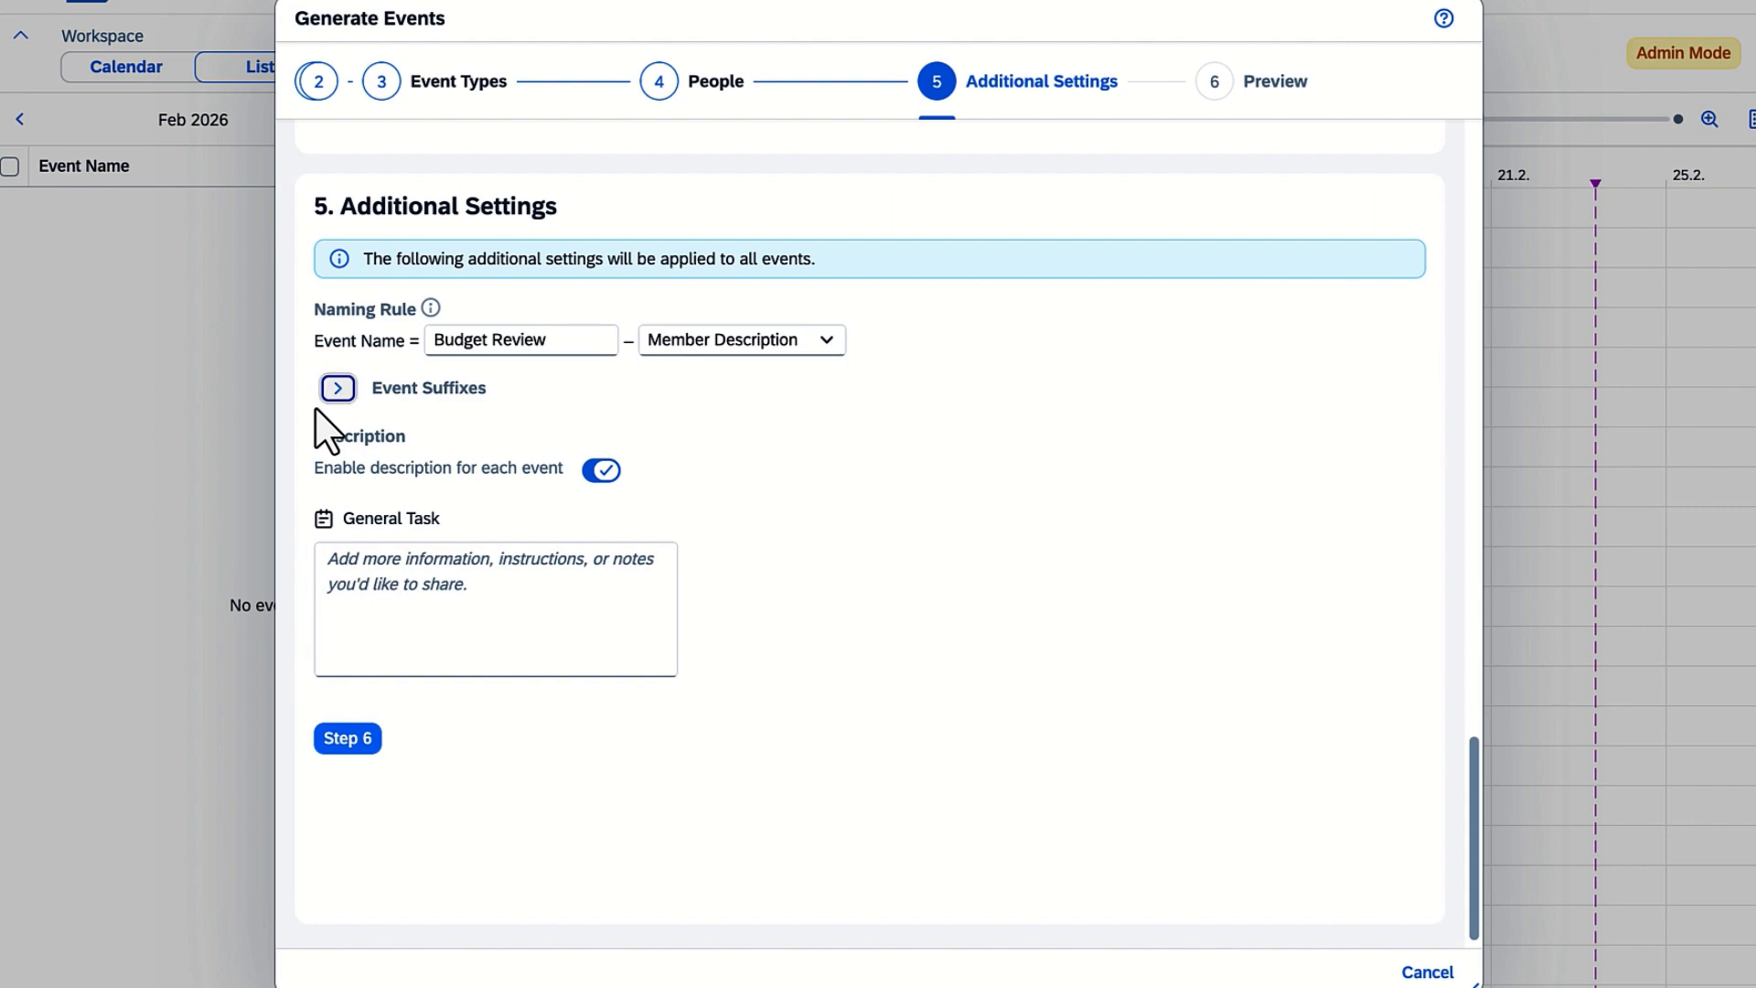
click(601, 470)
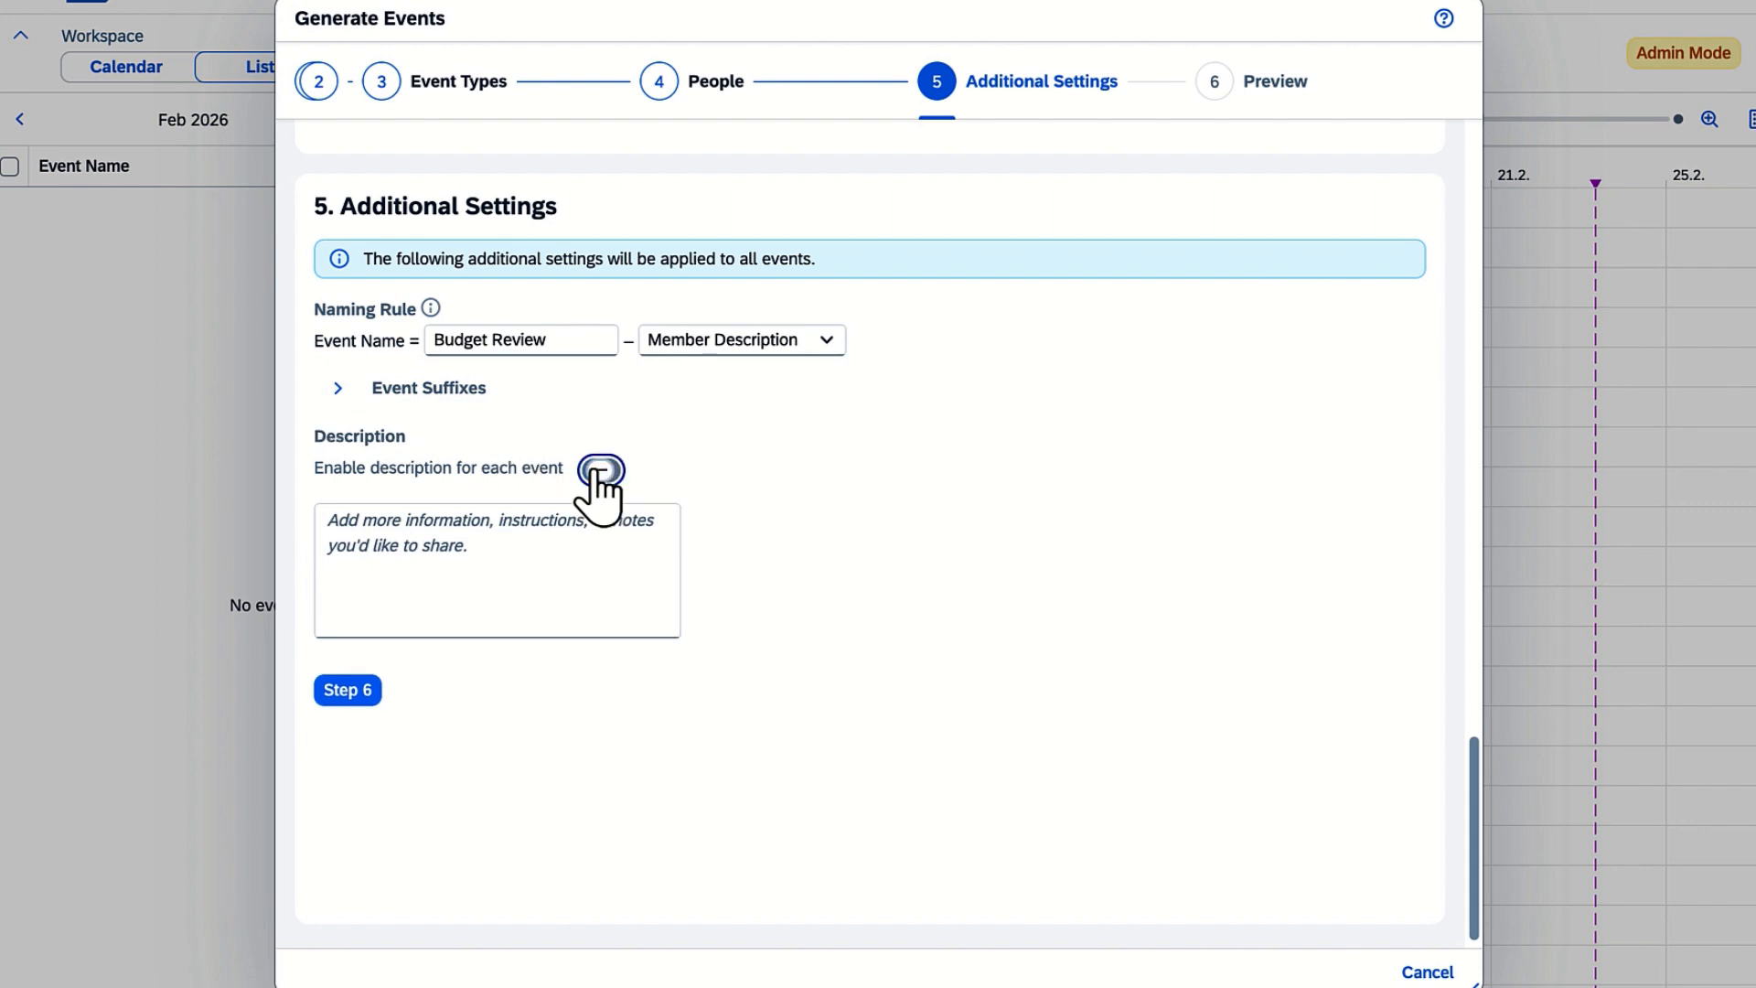
Preview the event list and generate the Budget Review process with its tasks.
click(352, 692)
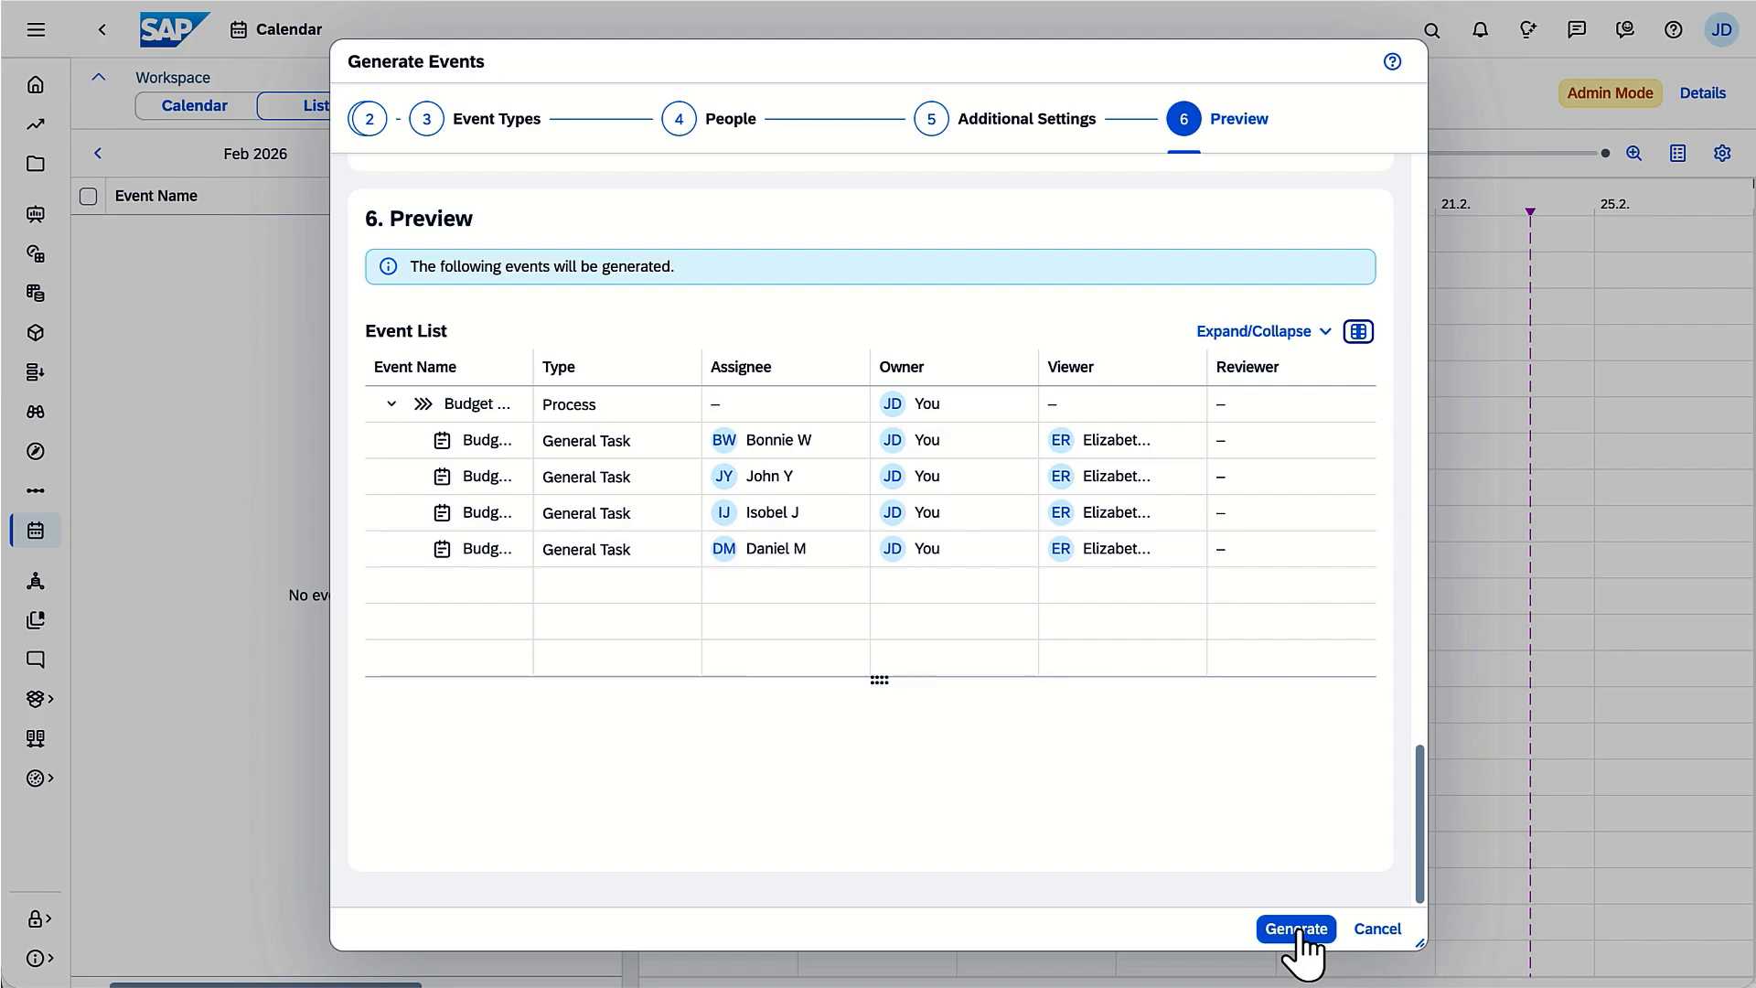
click(1335, 971)
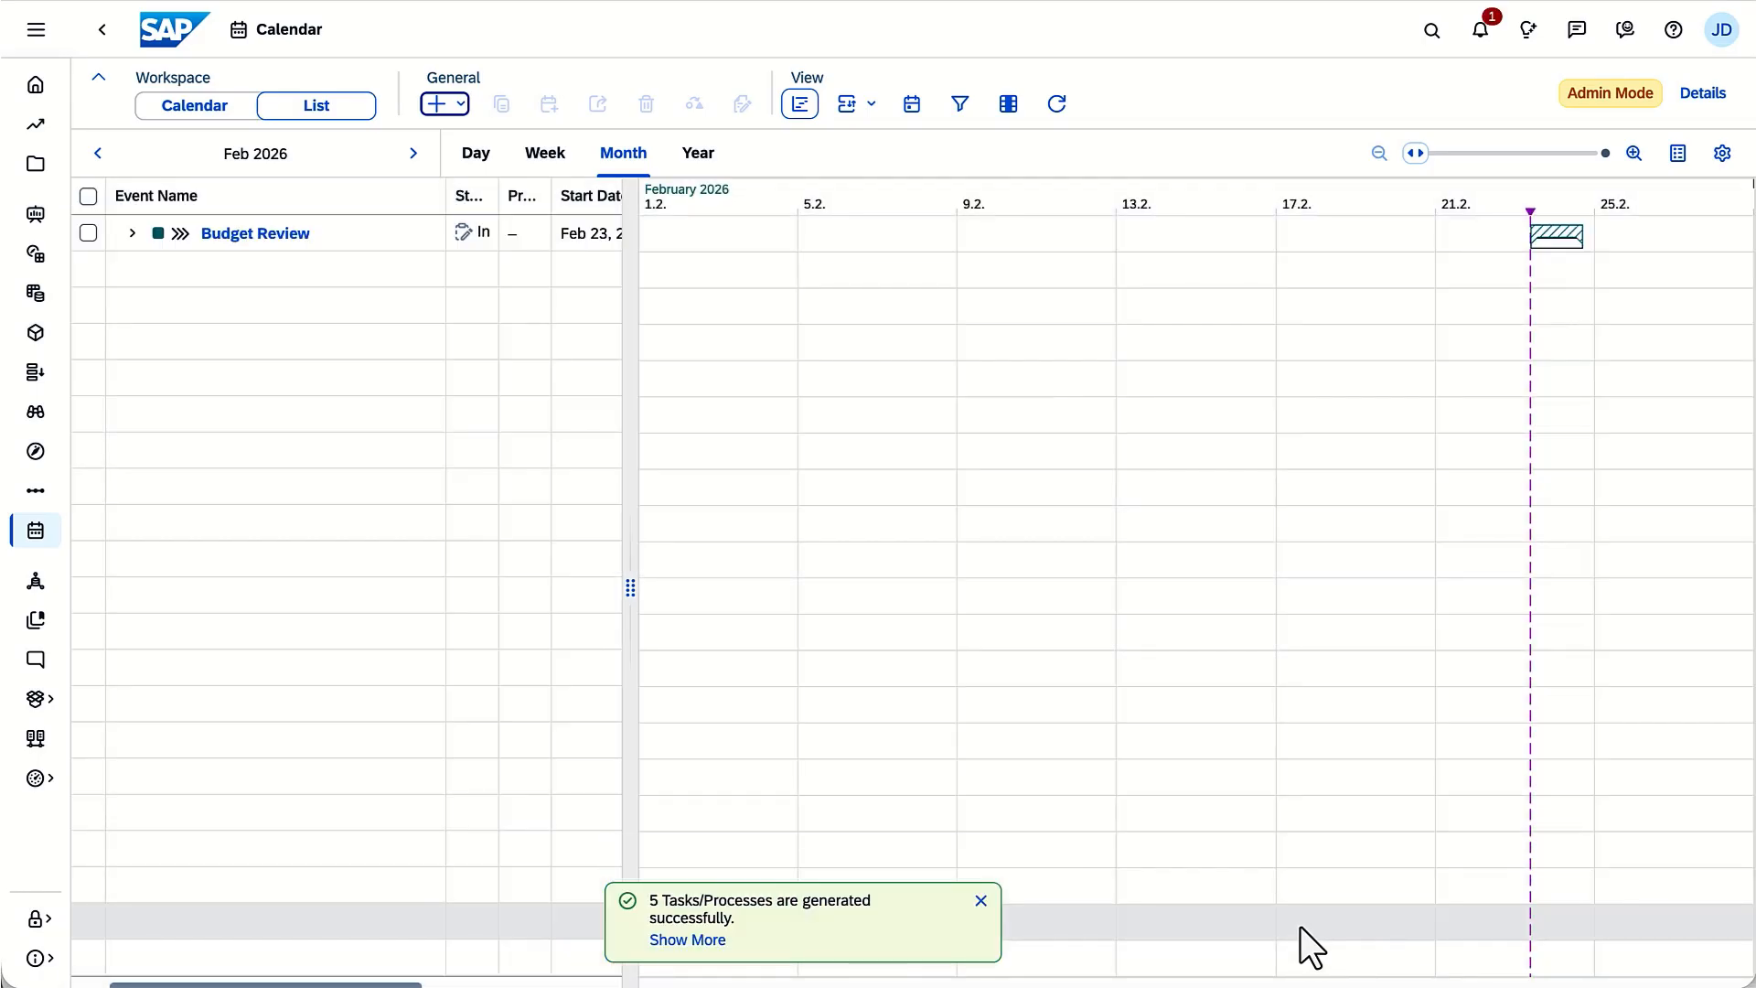
Expand the Budget Review process and examine the Cruise task's time, context, people and hierarchy details.
click(132, 236)
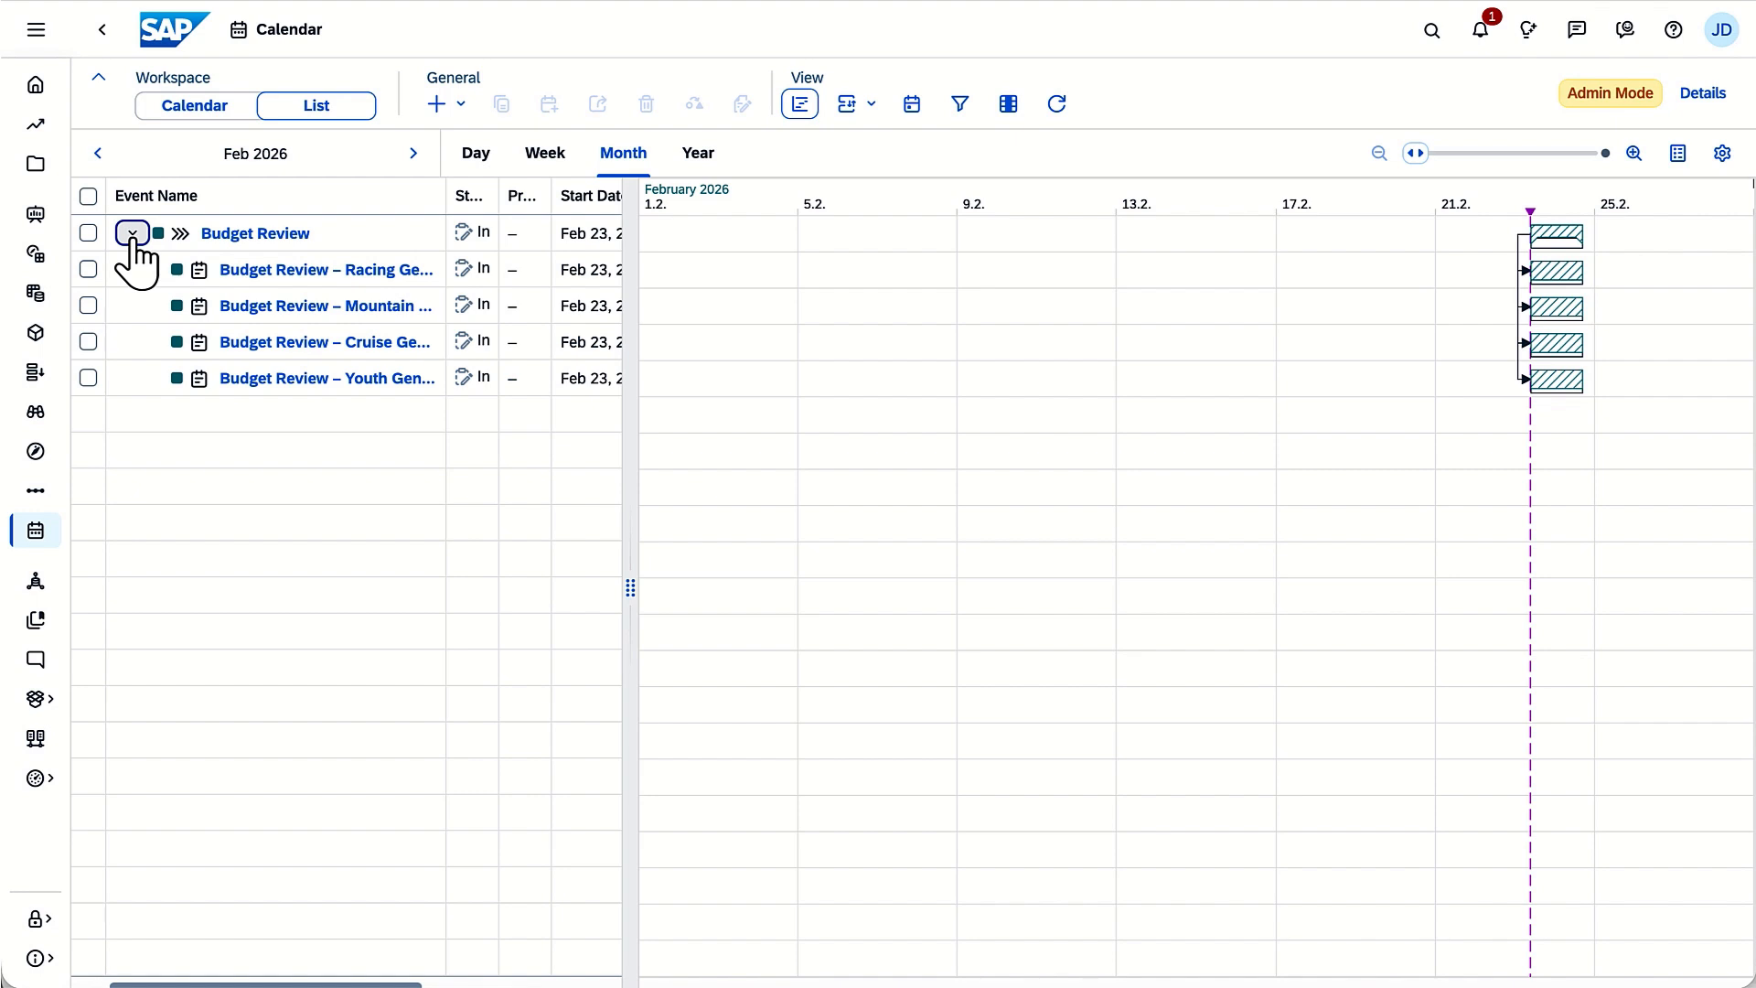
click(240, 348)
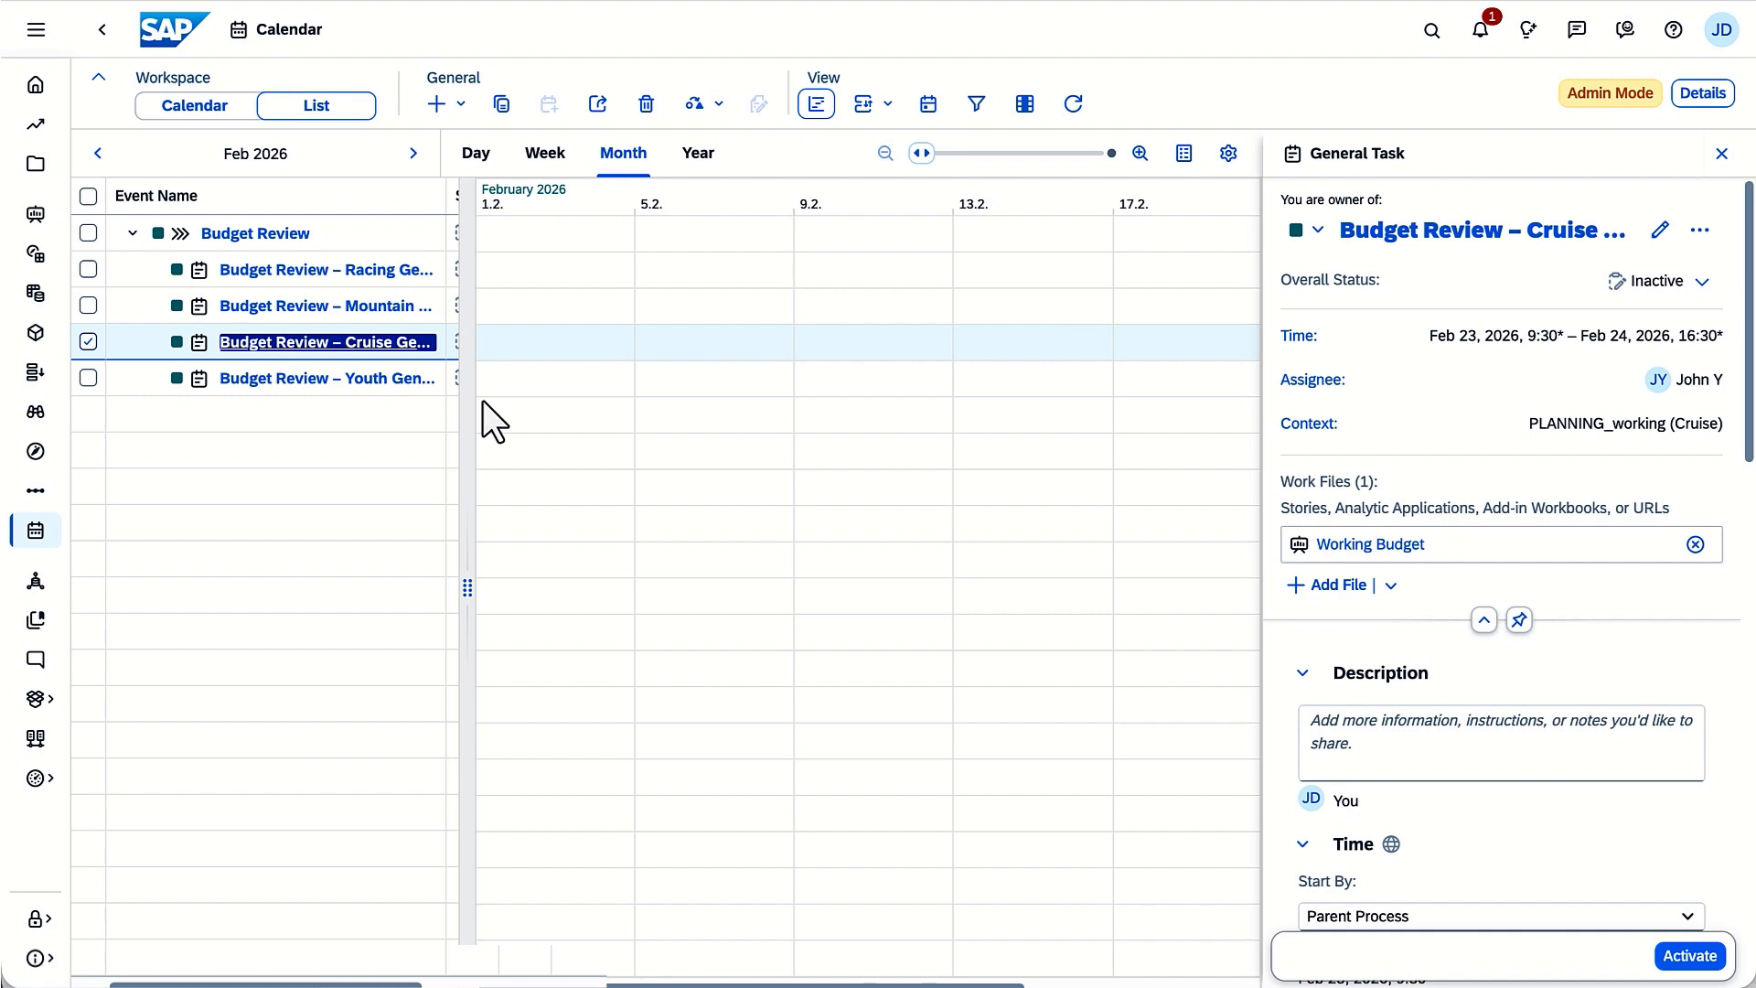
scroll(1724, 768, down, 8)
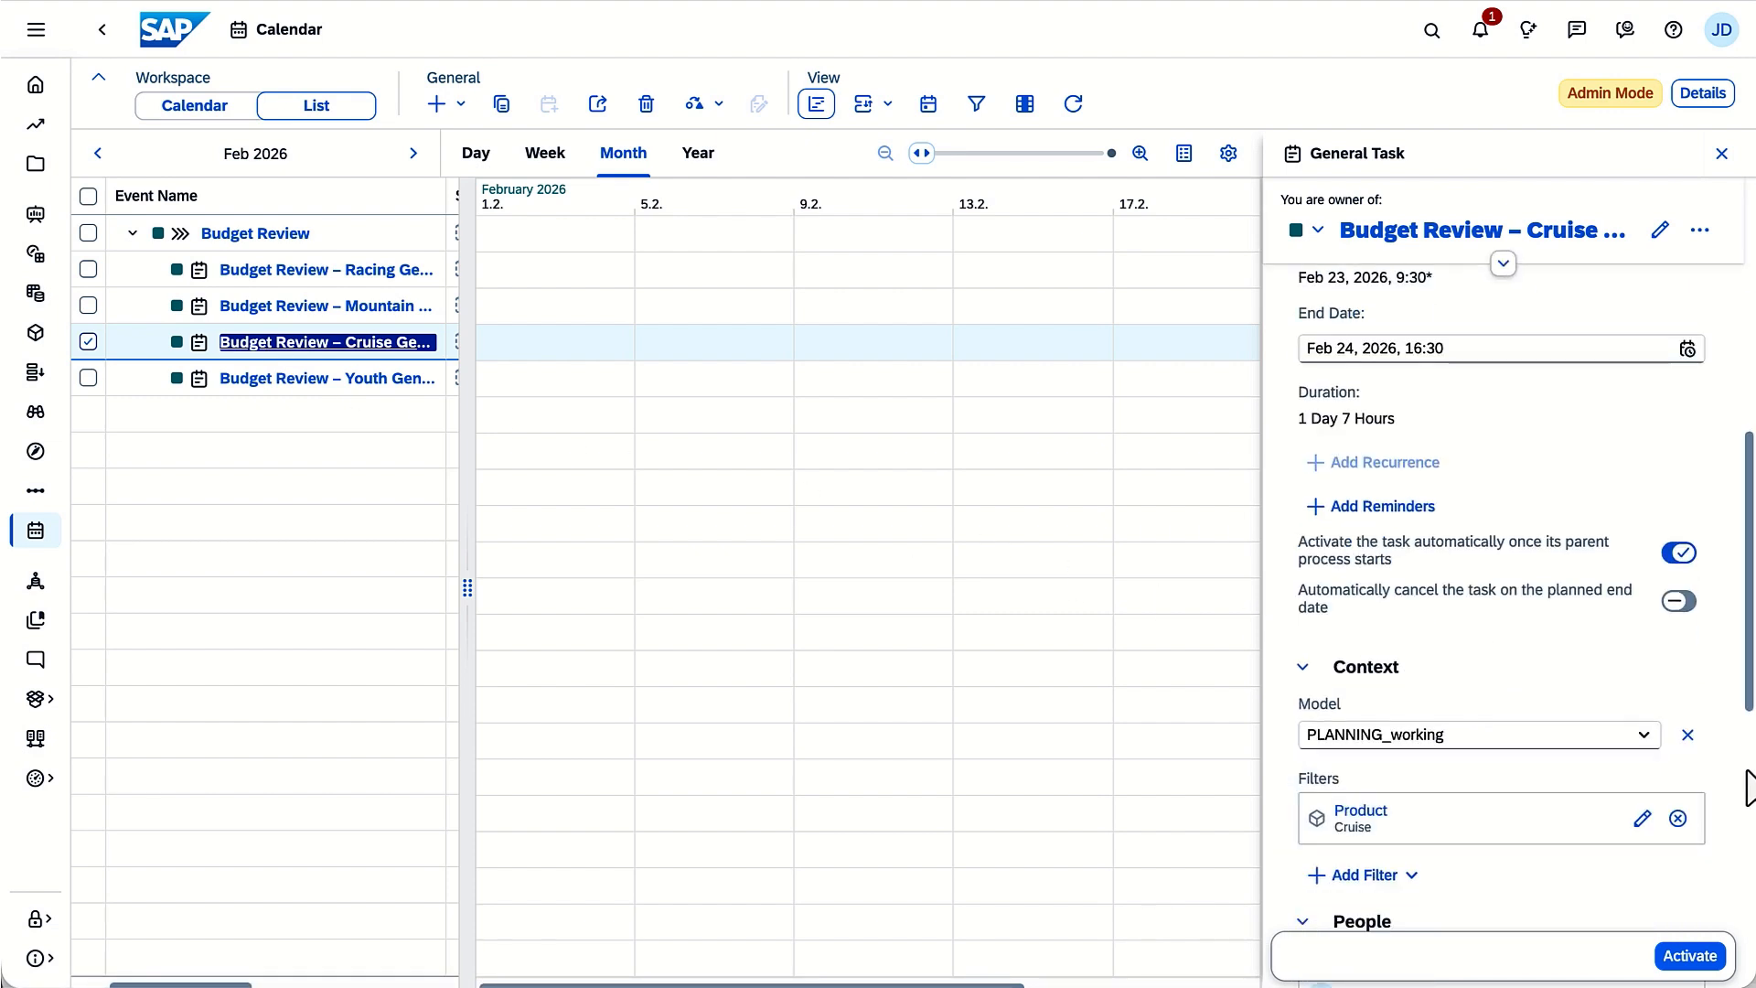
scroll(1749, 784, down, 7)
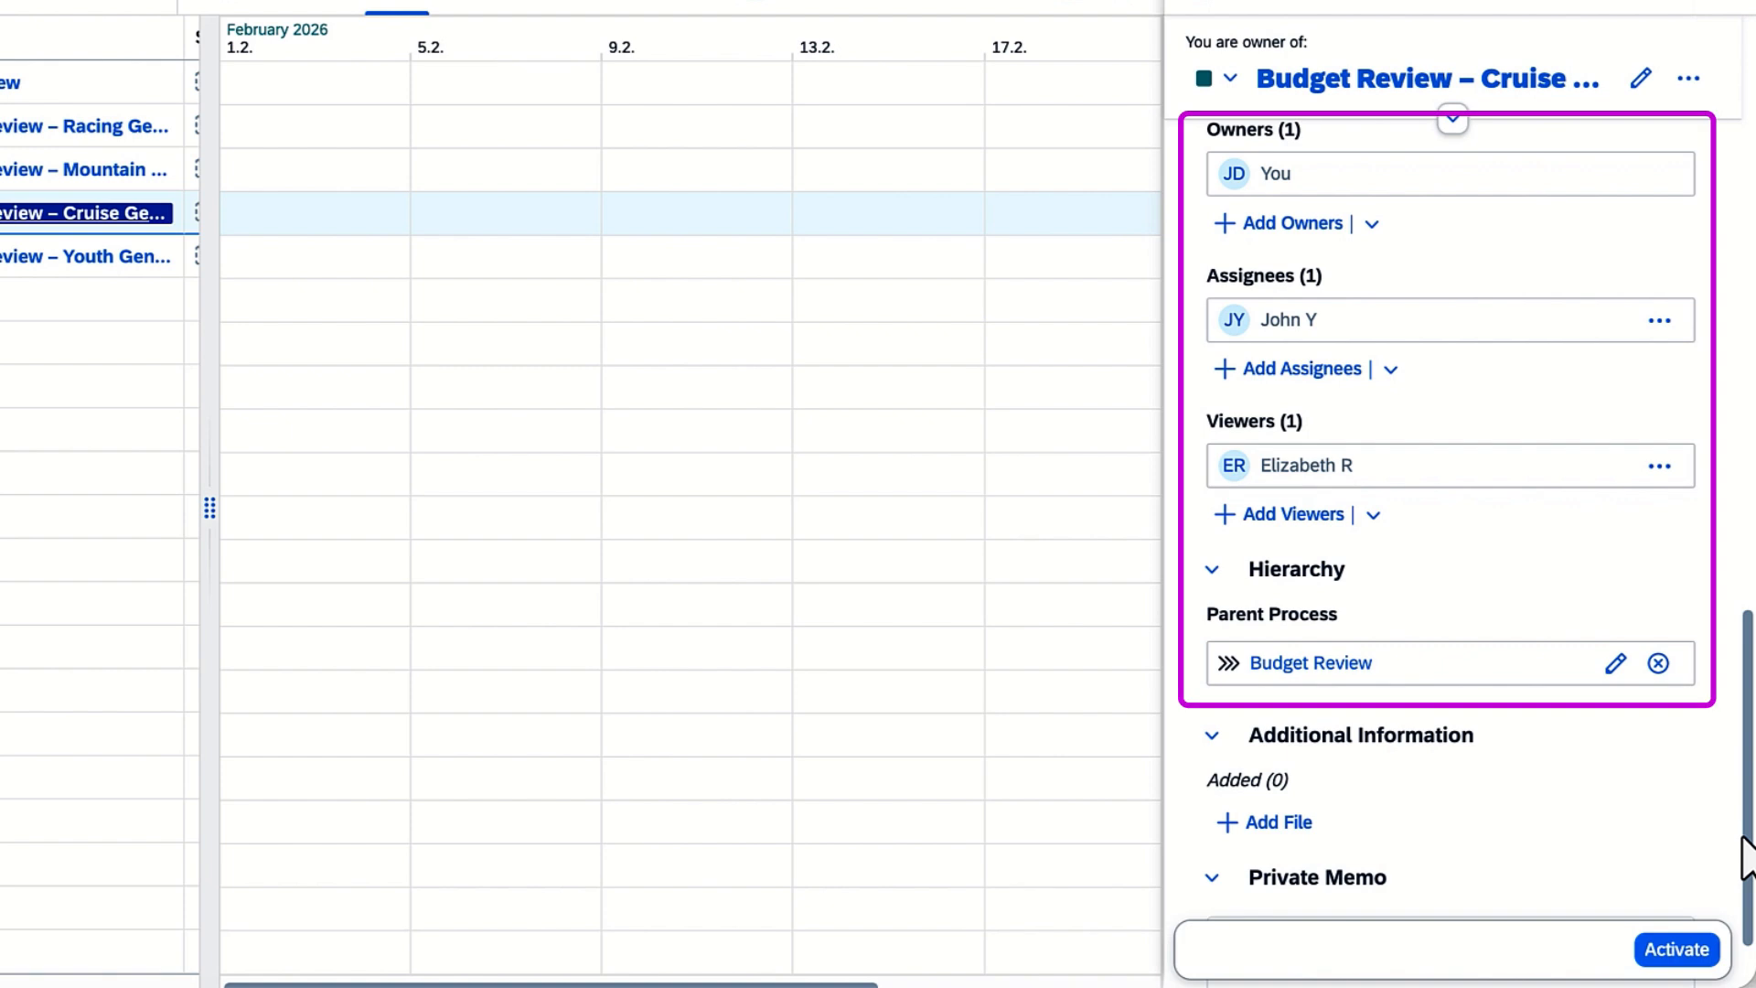
click(1745, 162)
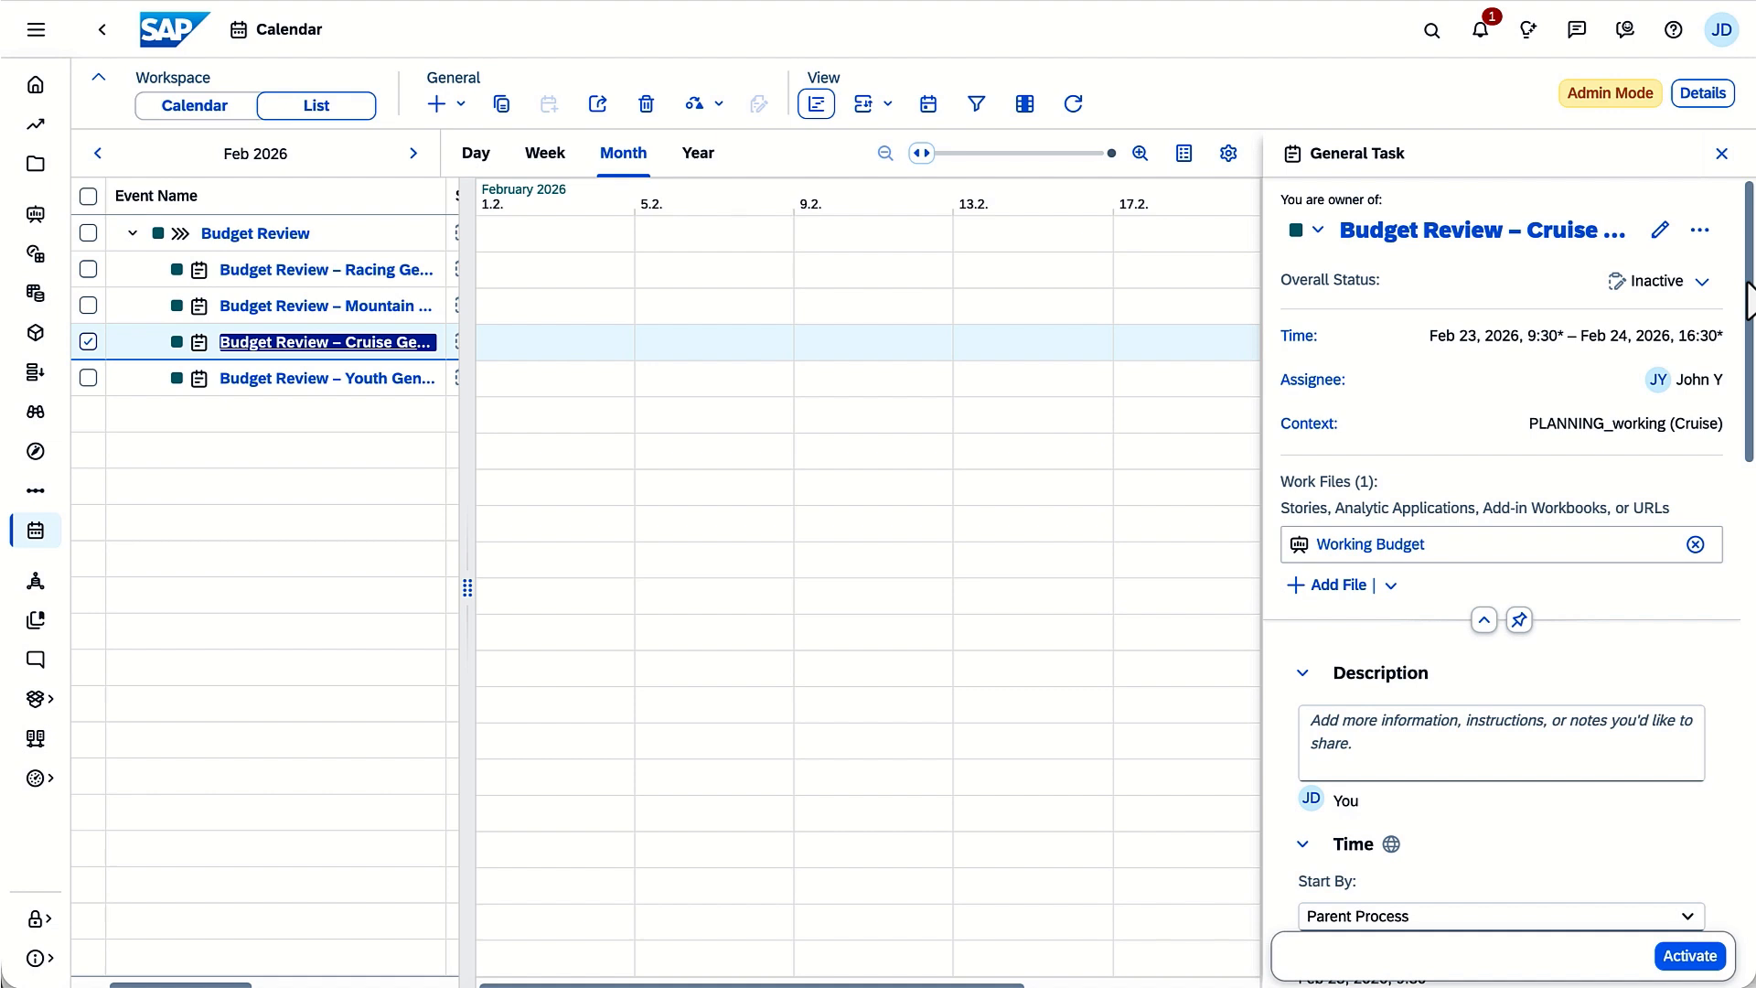
Set the Budget Review process's end date to Feb 25, 2026 and update it, changing the process duration only.
click(269, 234)
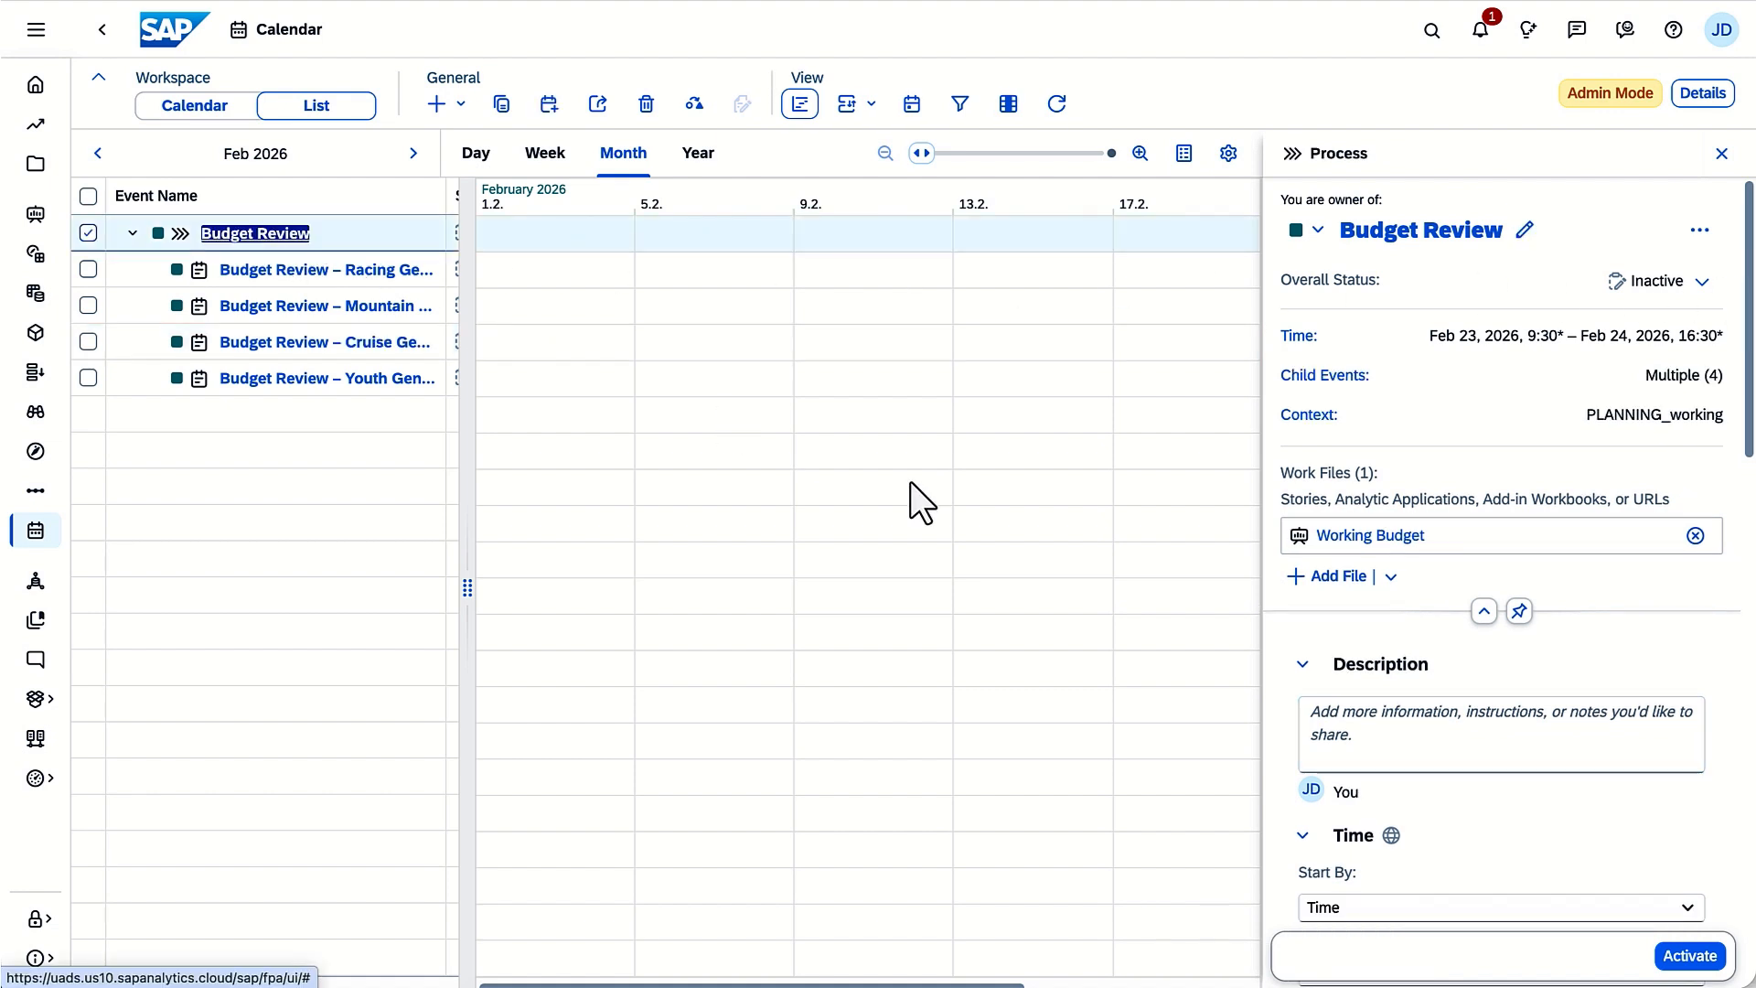
click(1745, 805)
click(1688, 506)
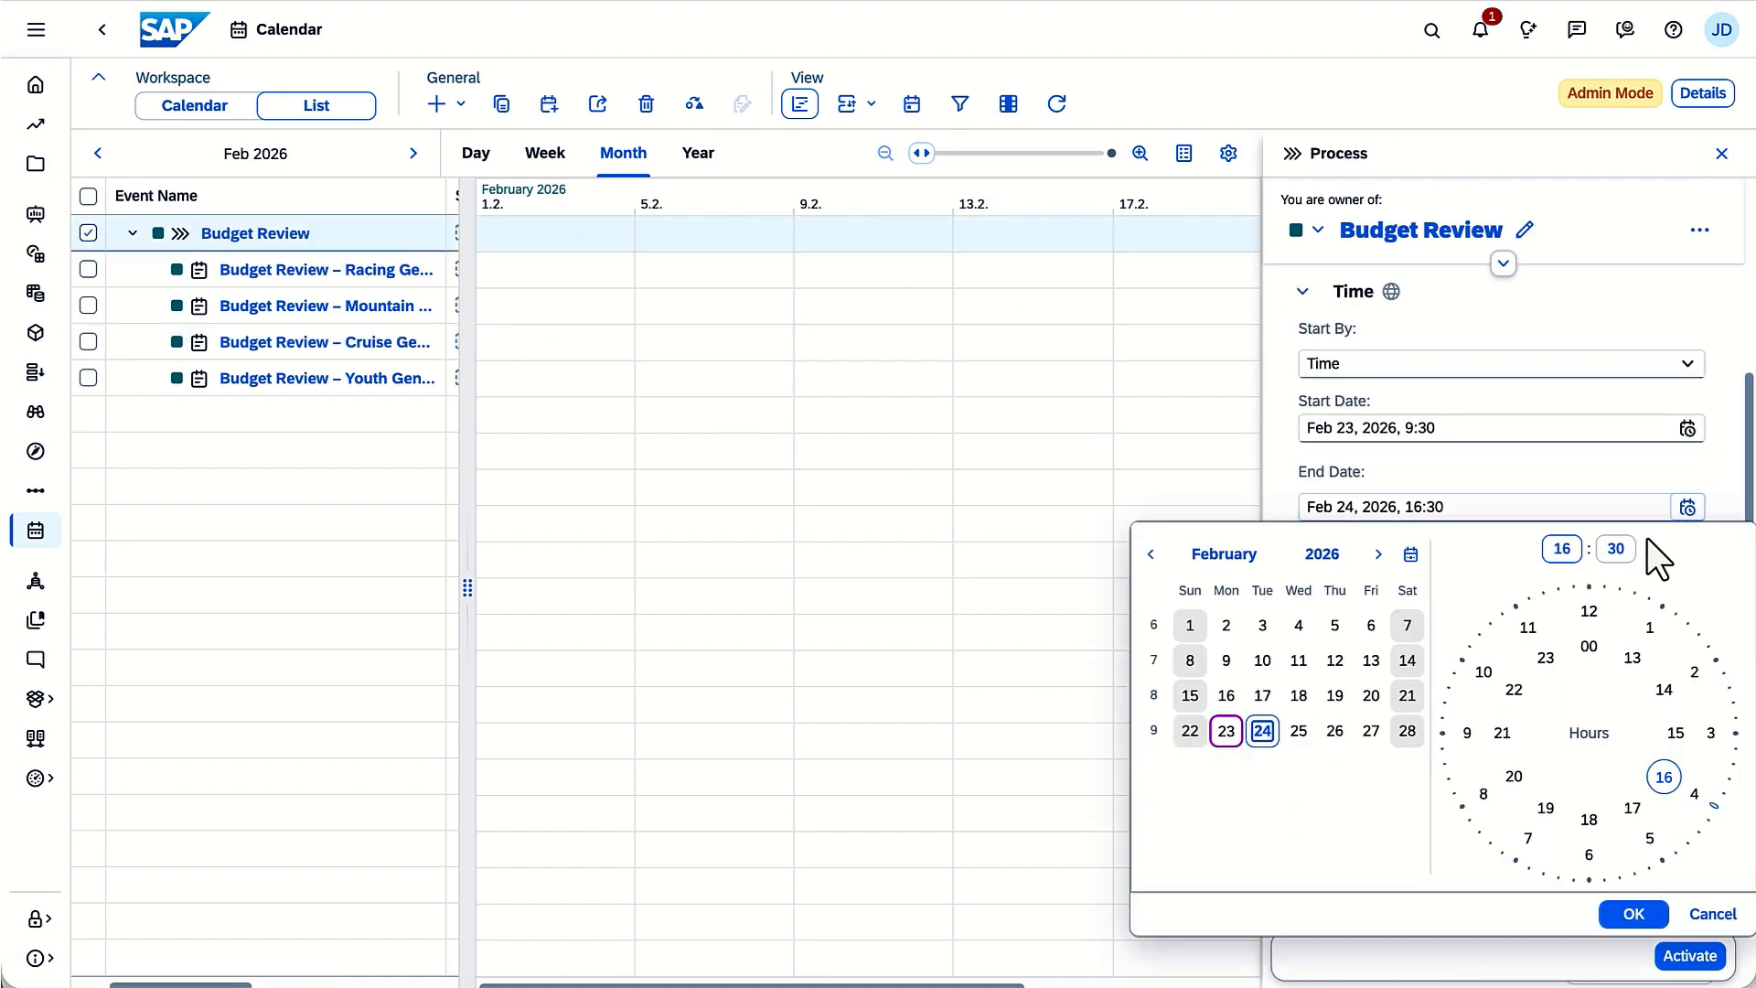
click(1299, 731)
click(1634, 914)
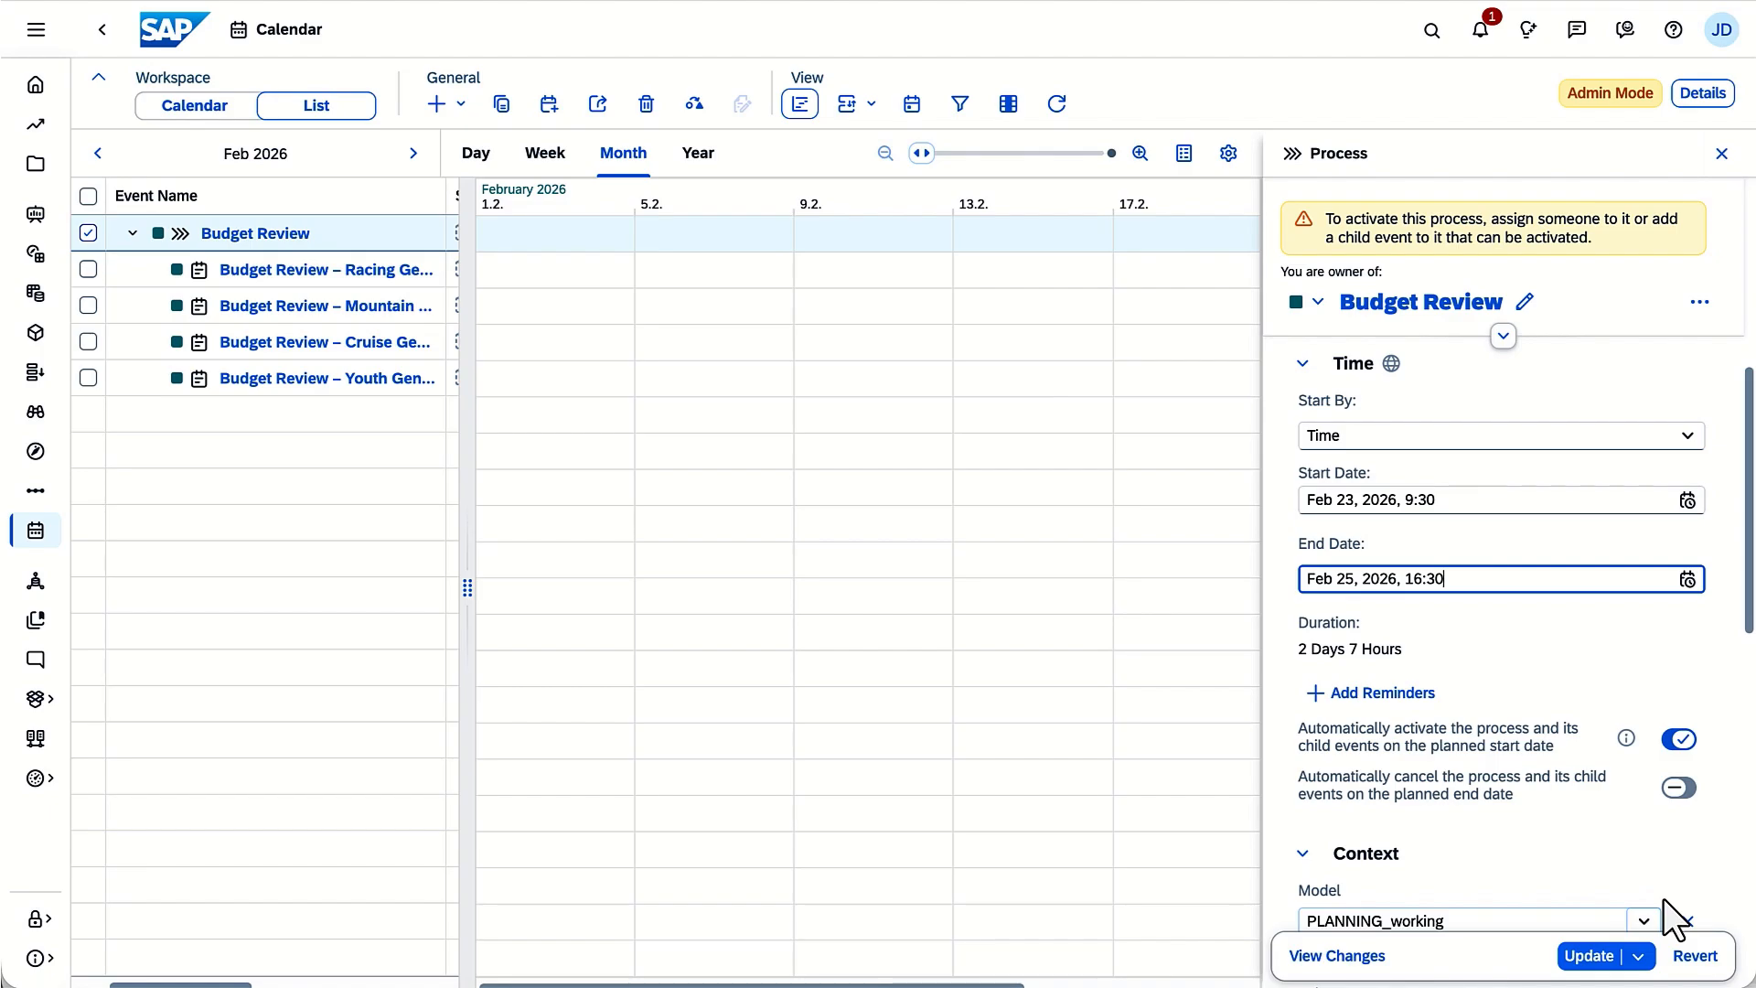
click(1588, 956)
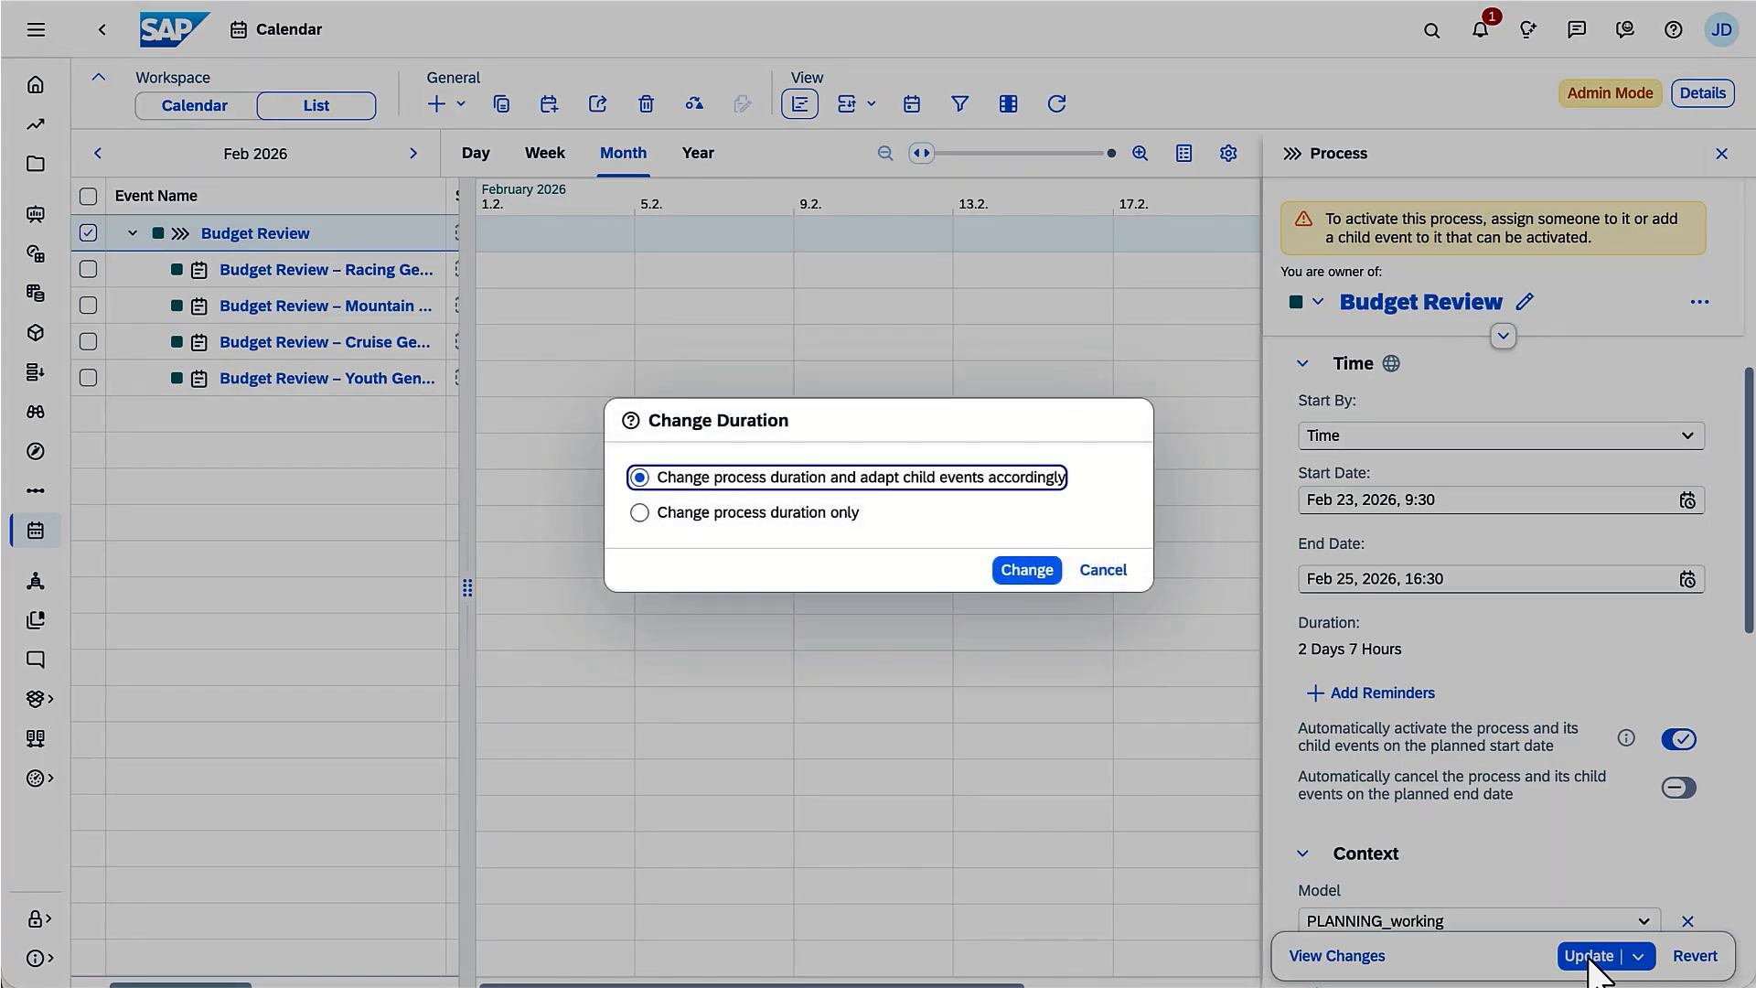
click(796, 512)
click(1028, 570)
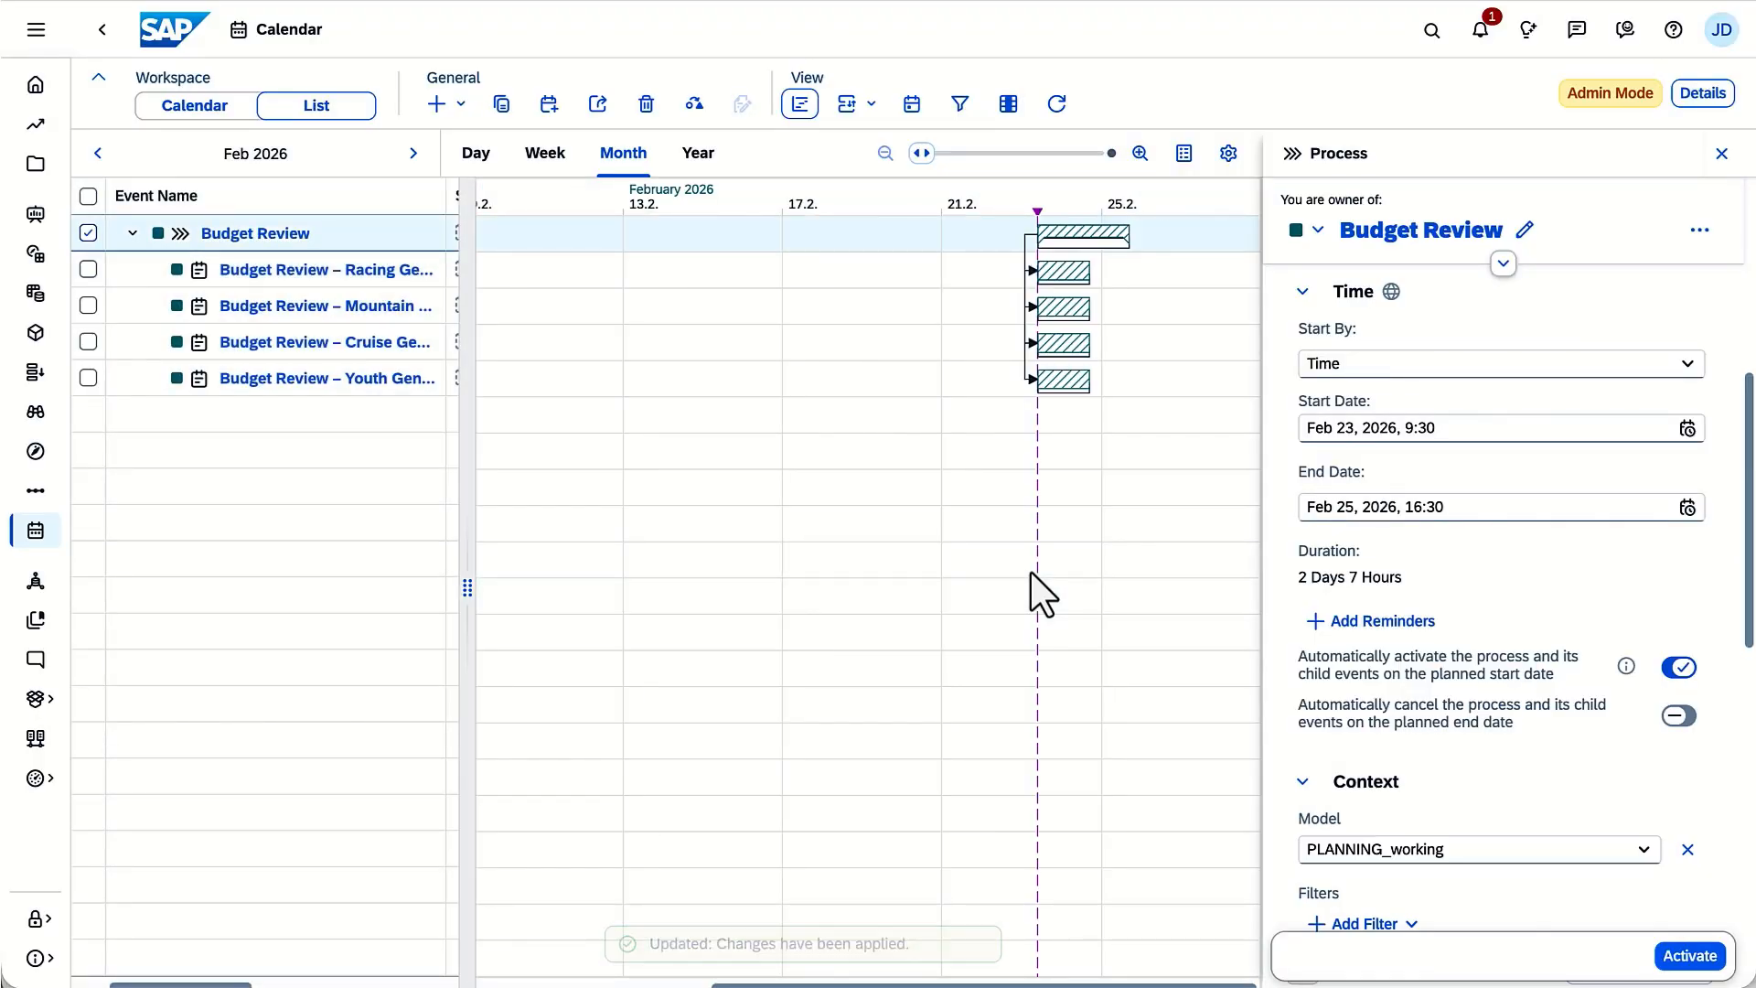
Start a new review task named Manager Approval within the Budget Review process.
click(461, 103)
click(488, 177)
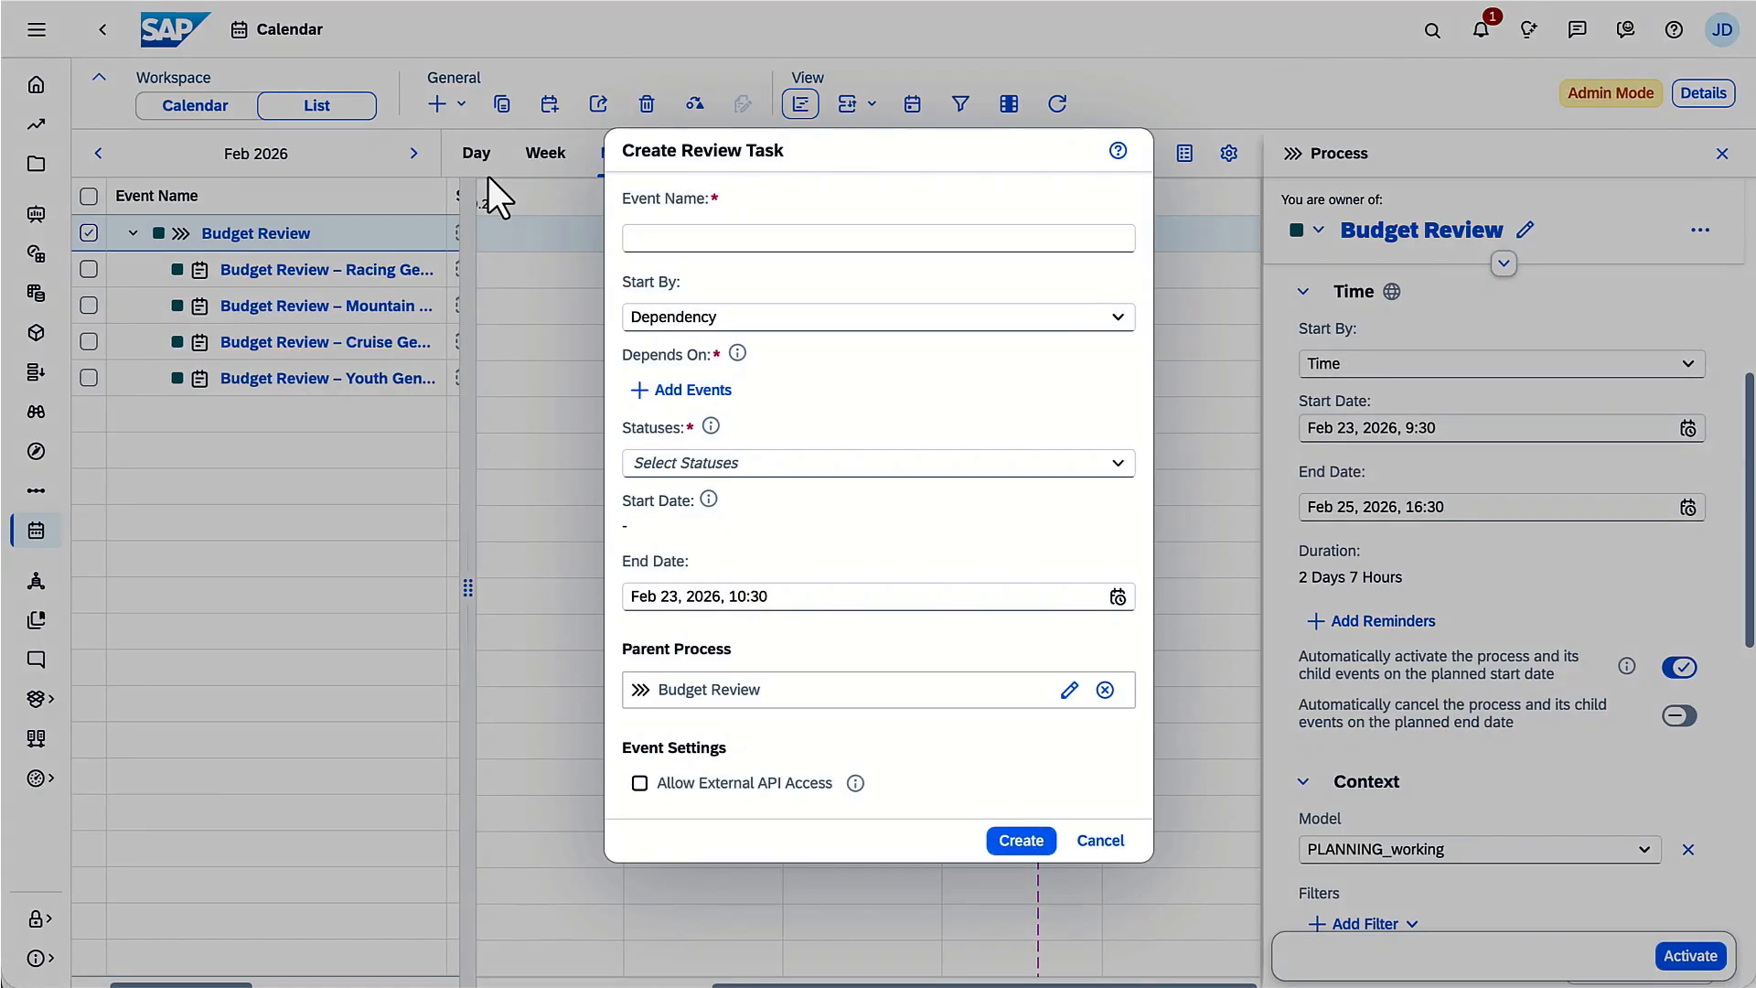
click(640, 239)
text(Manager Appro)
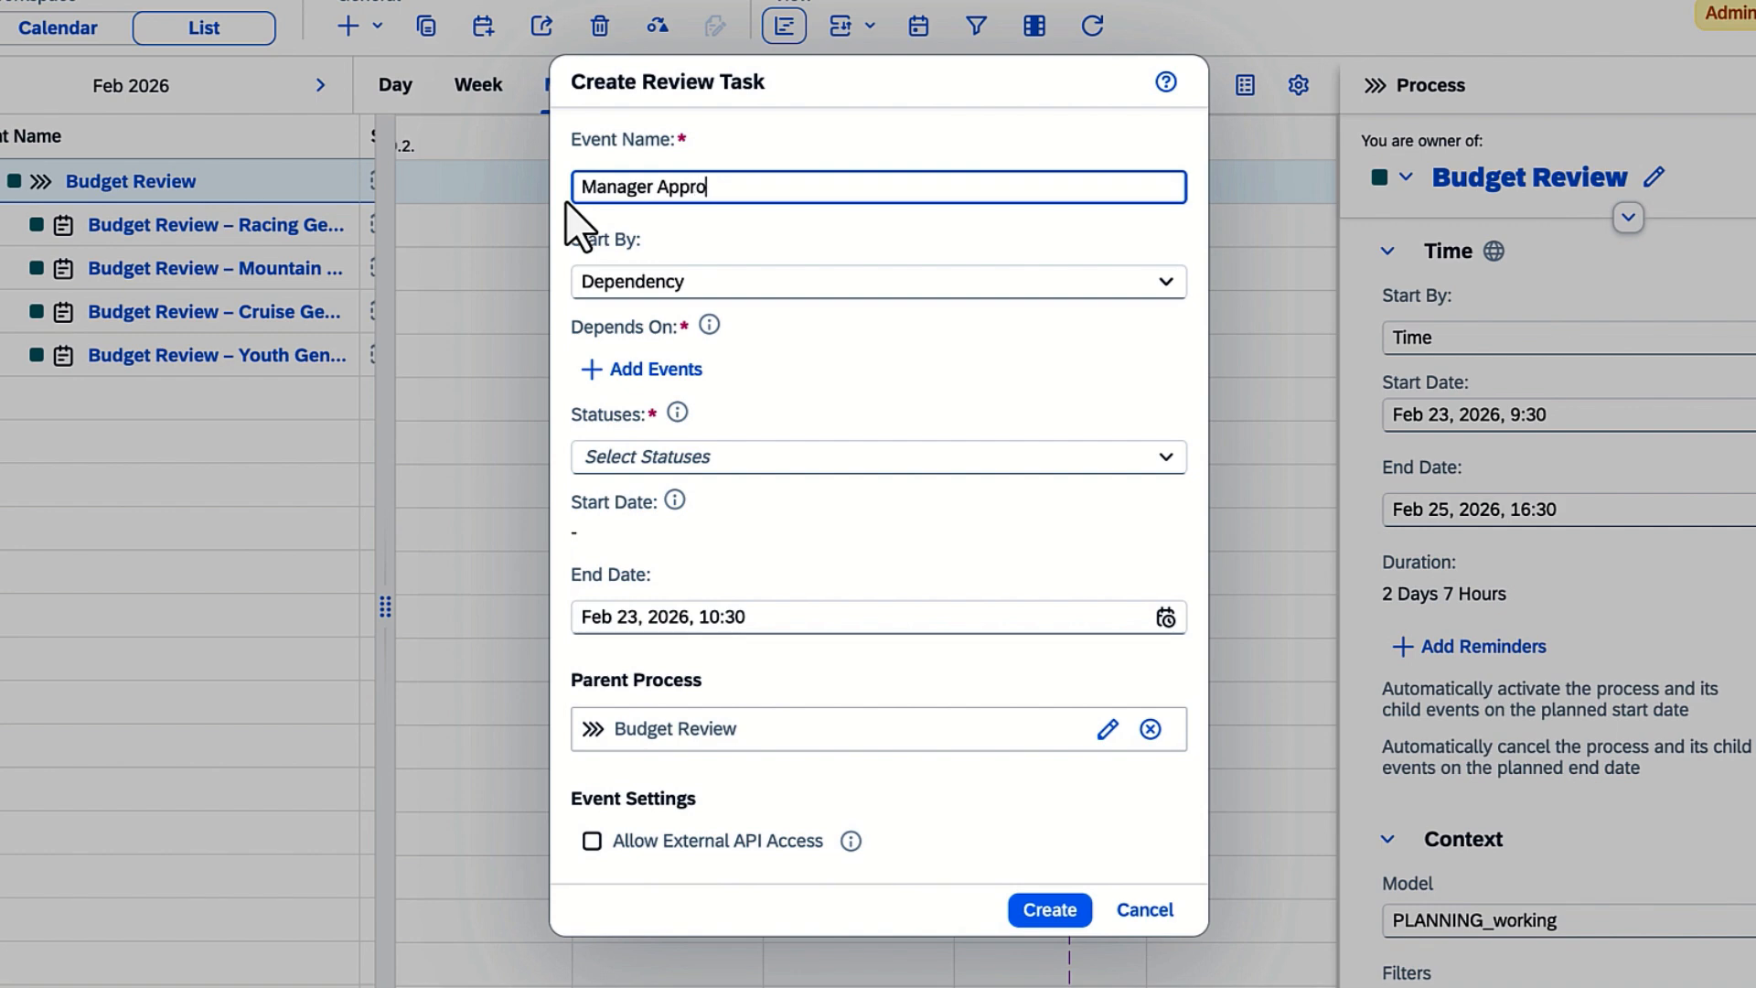
text(val)
Make Manager Approval depend on all four Budget Review general tasks with status Successful, and create the review task.
click(677, 370)
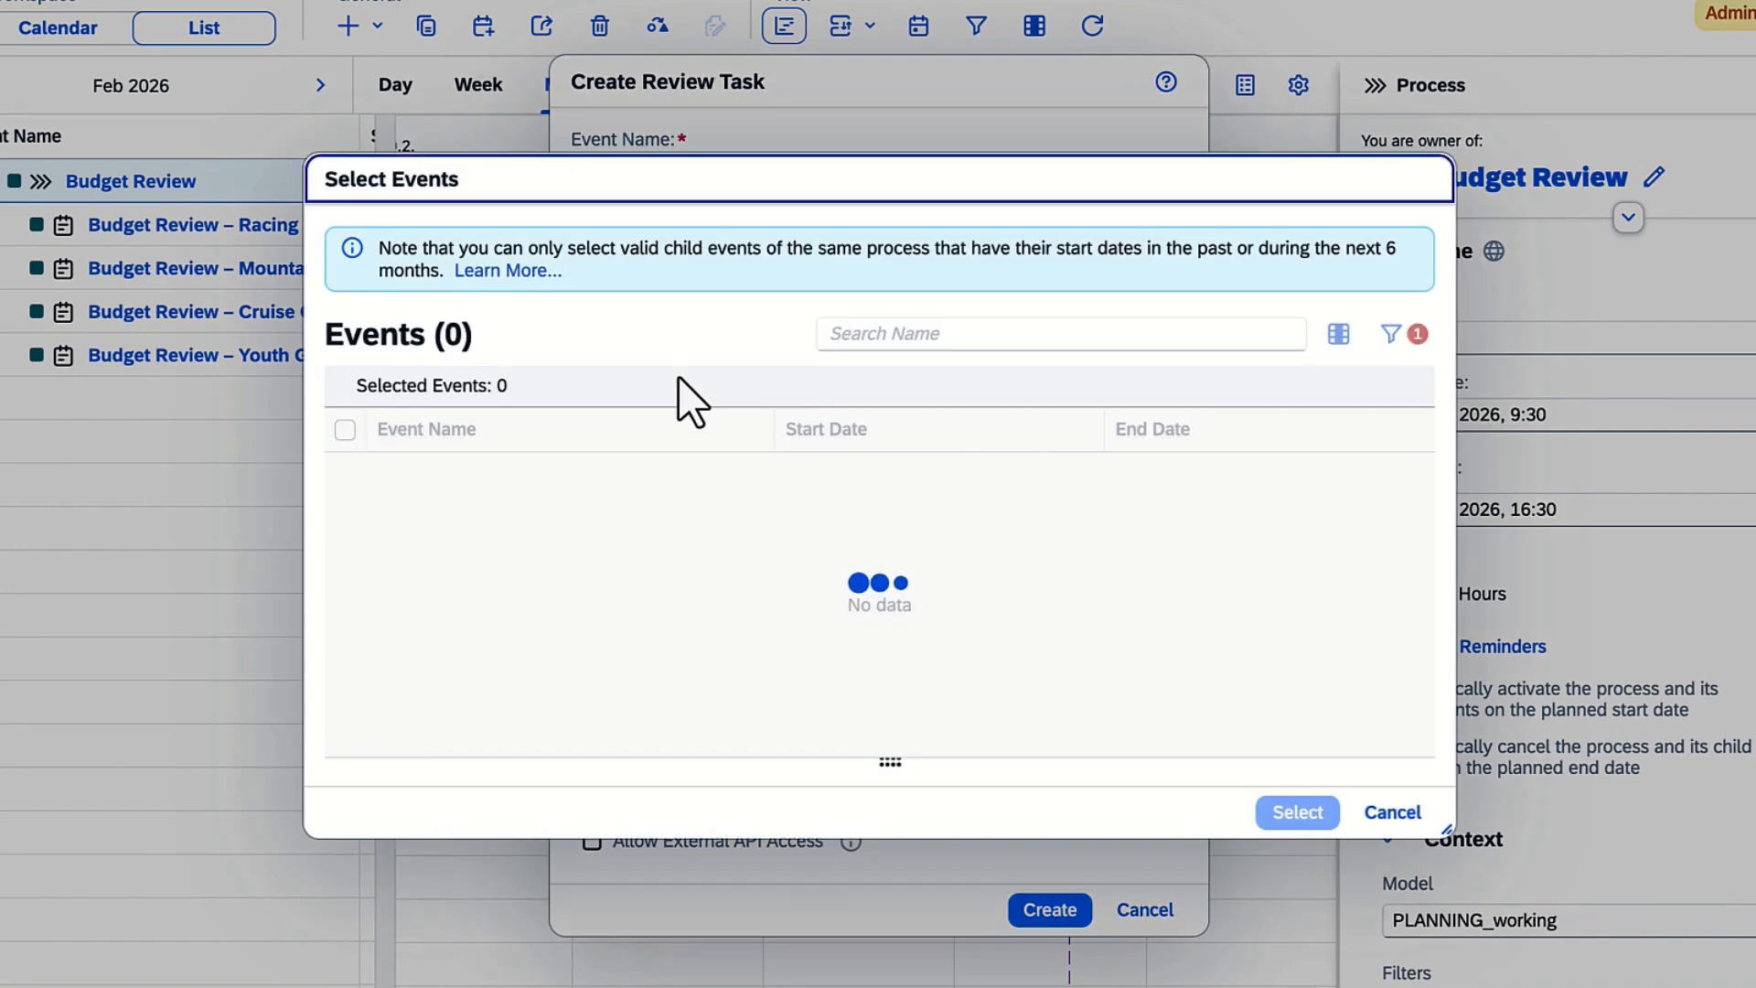
click(355, 436)
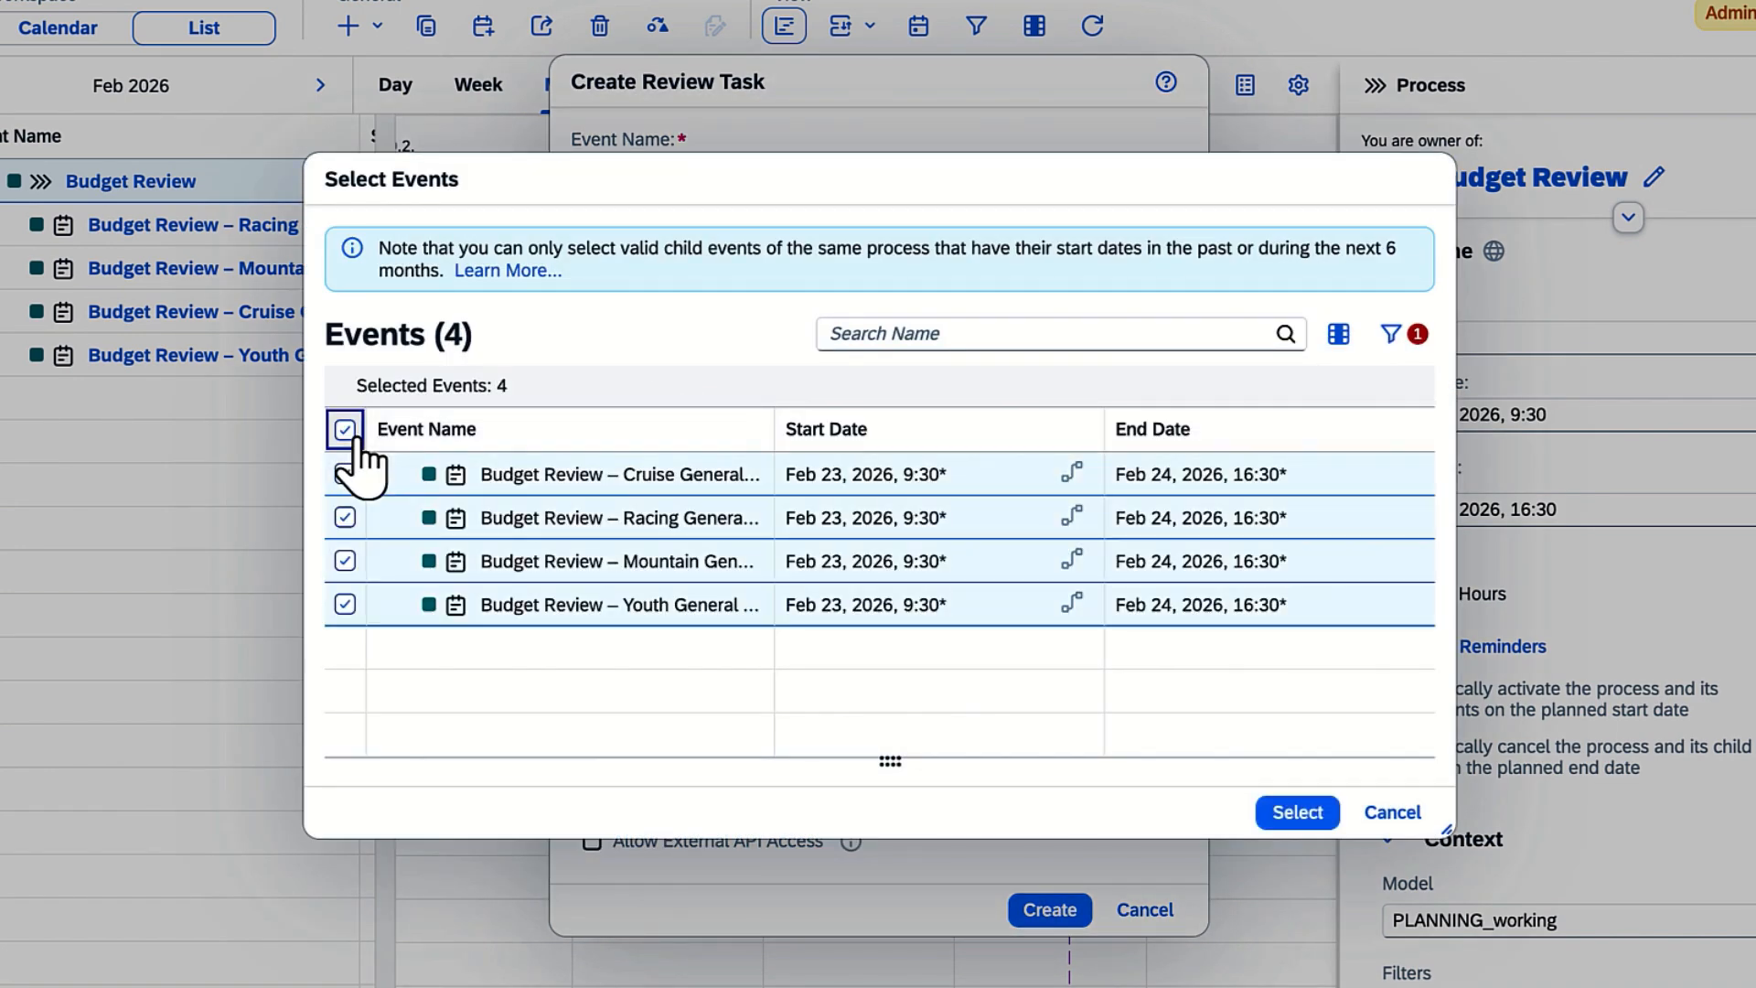
click(1299, 812)
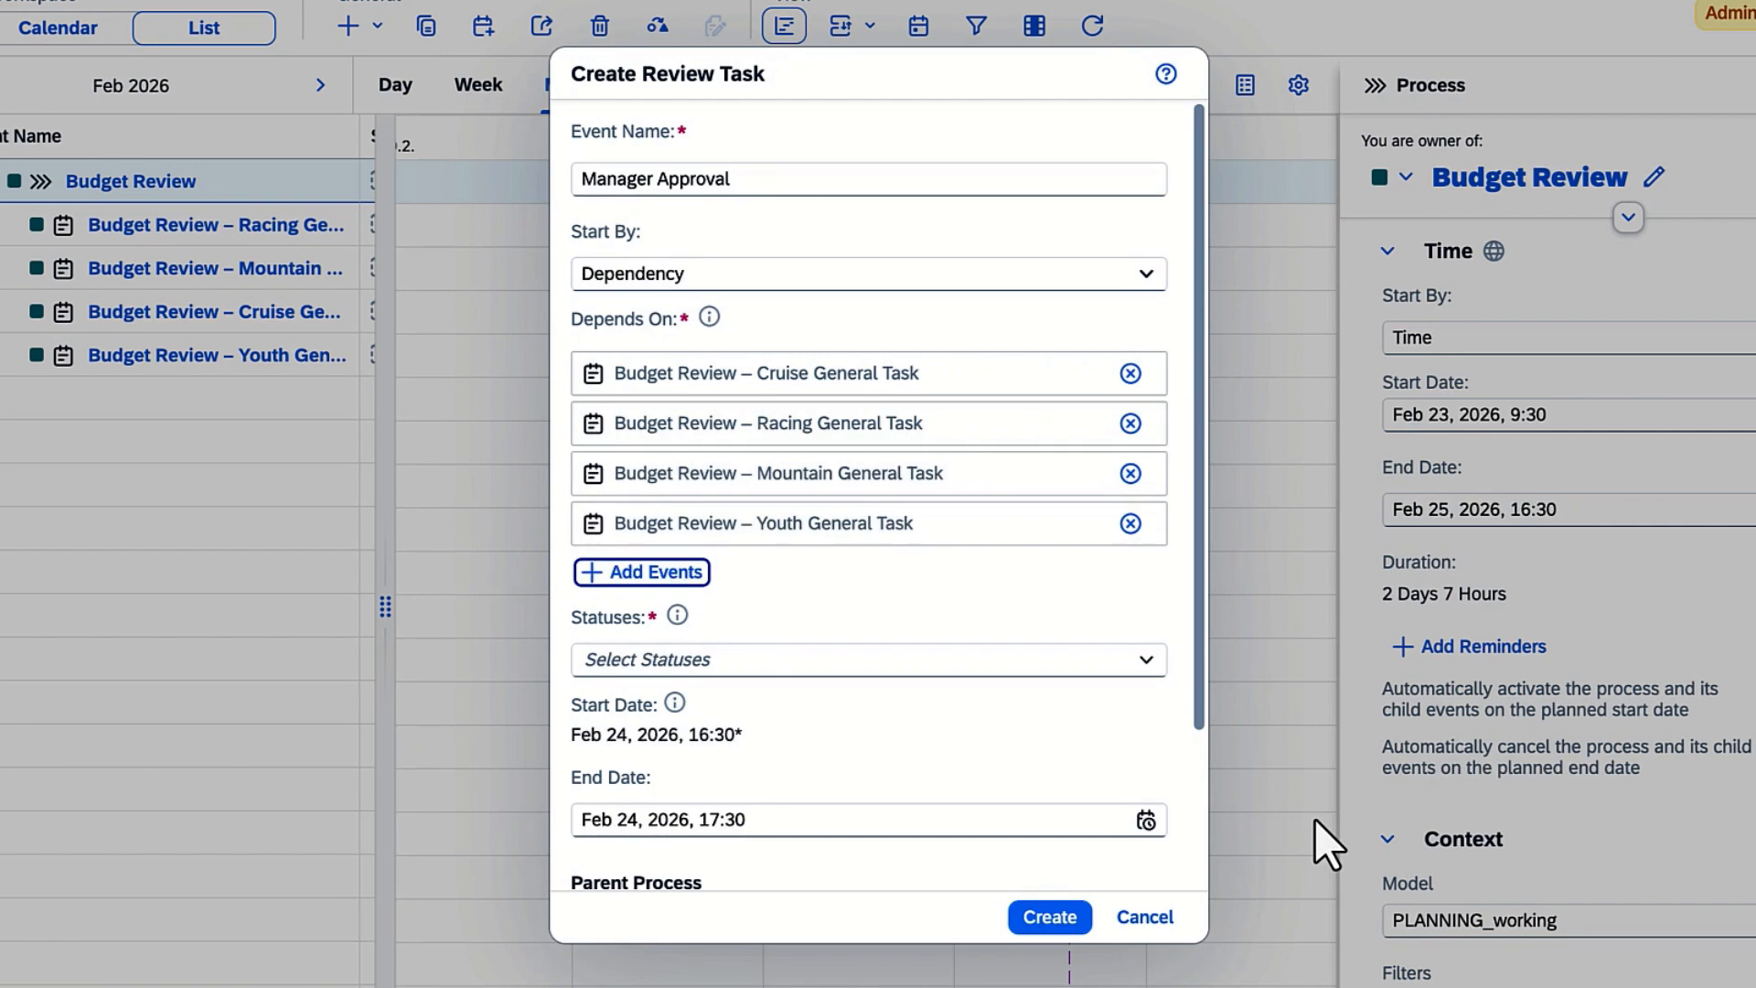
click(1149, 662)
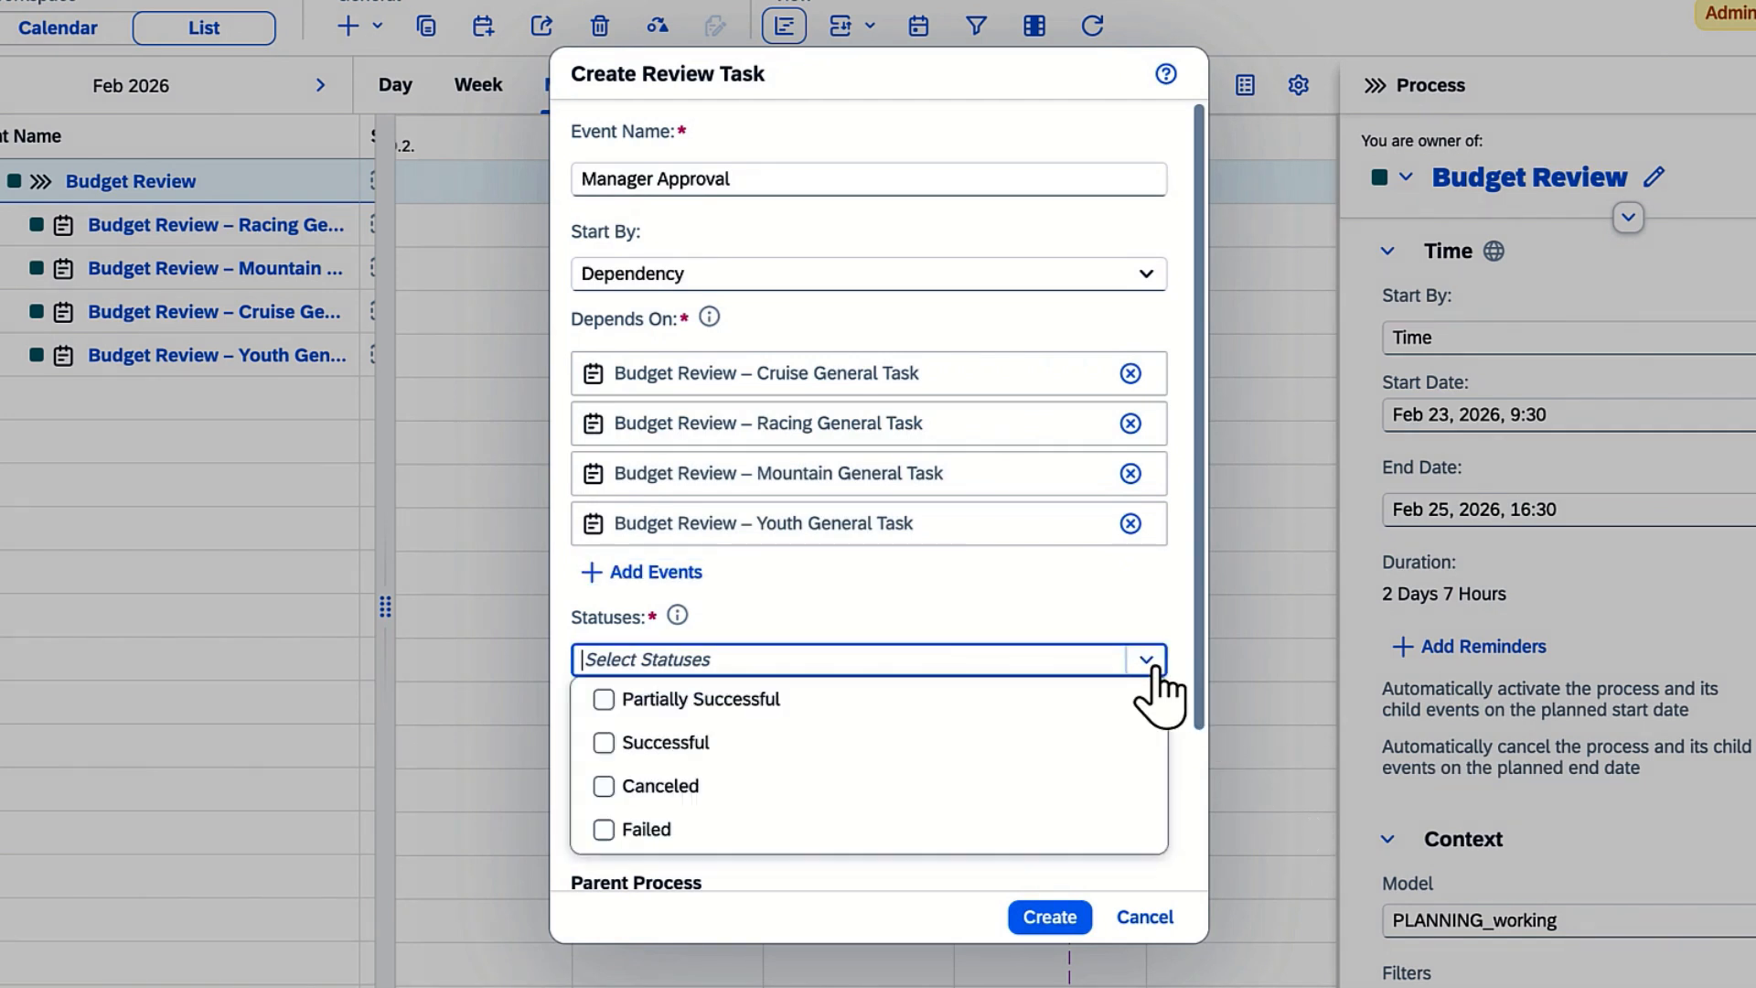
click(753, 741)
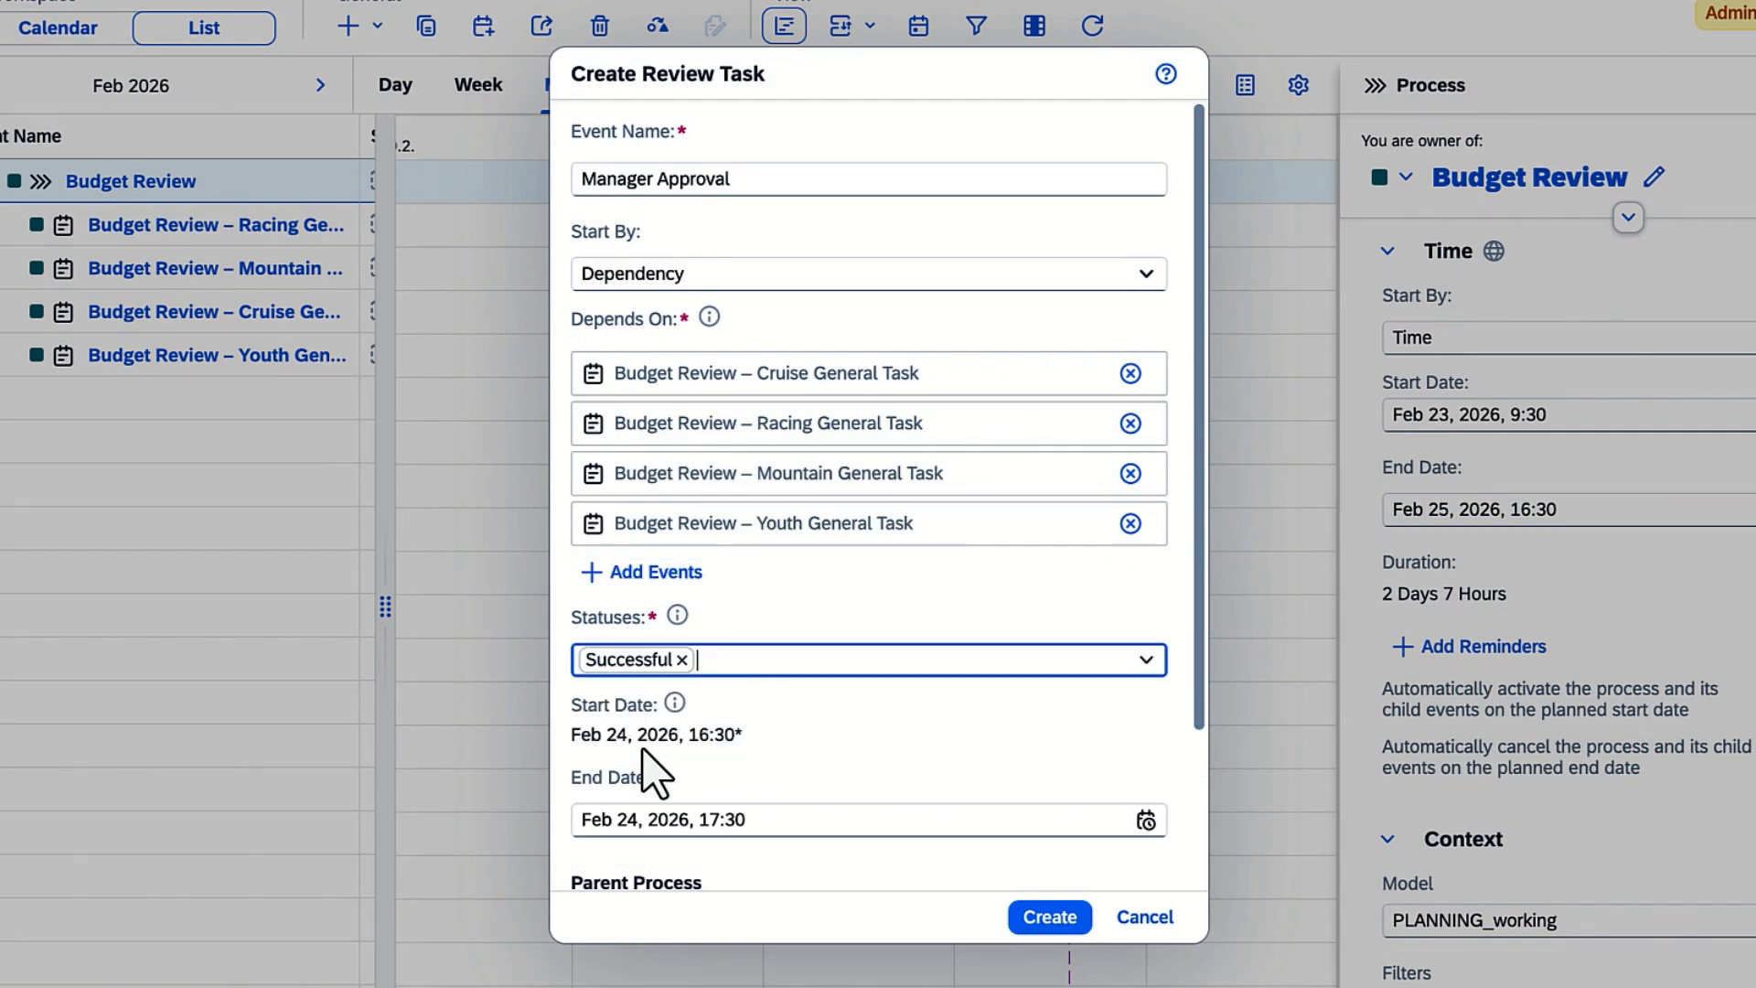
scroll(1197, 820, down, 3)
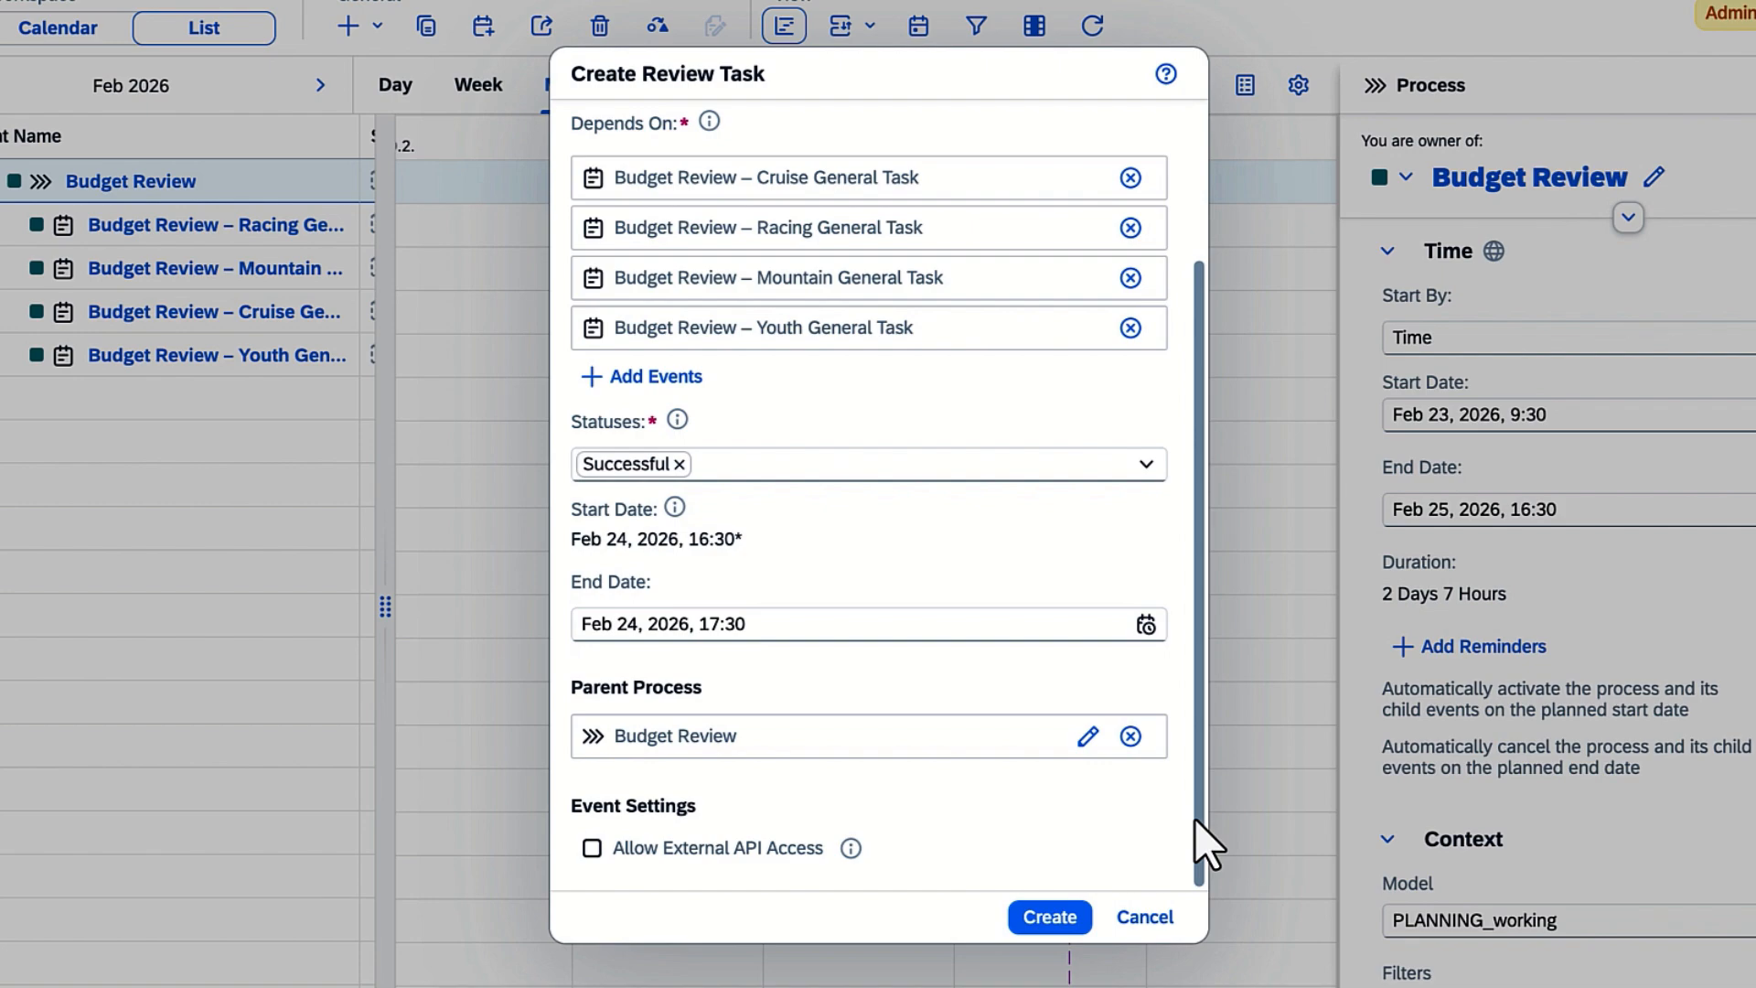
click(1049, 918)
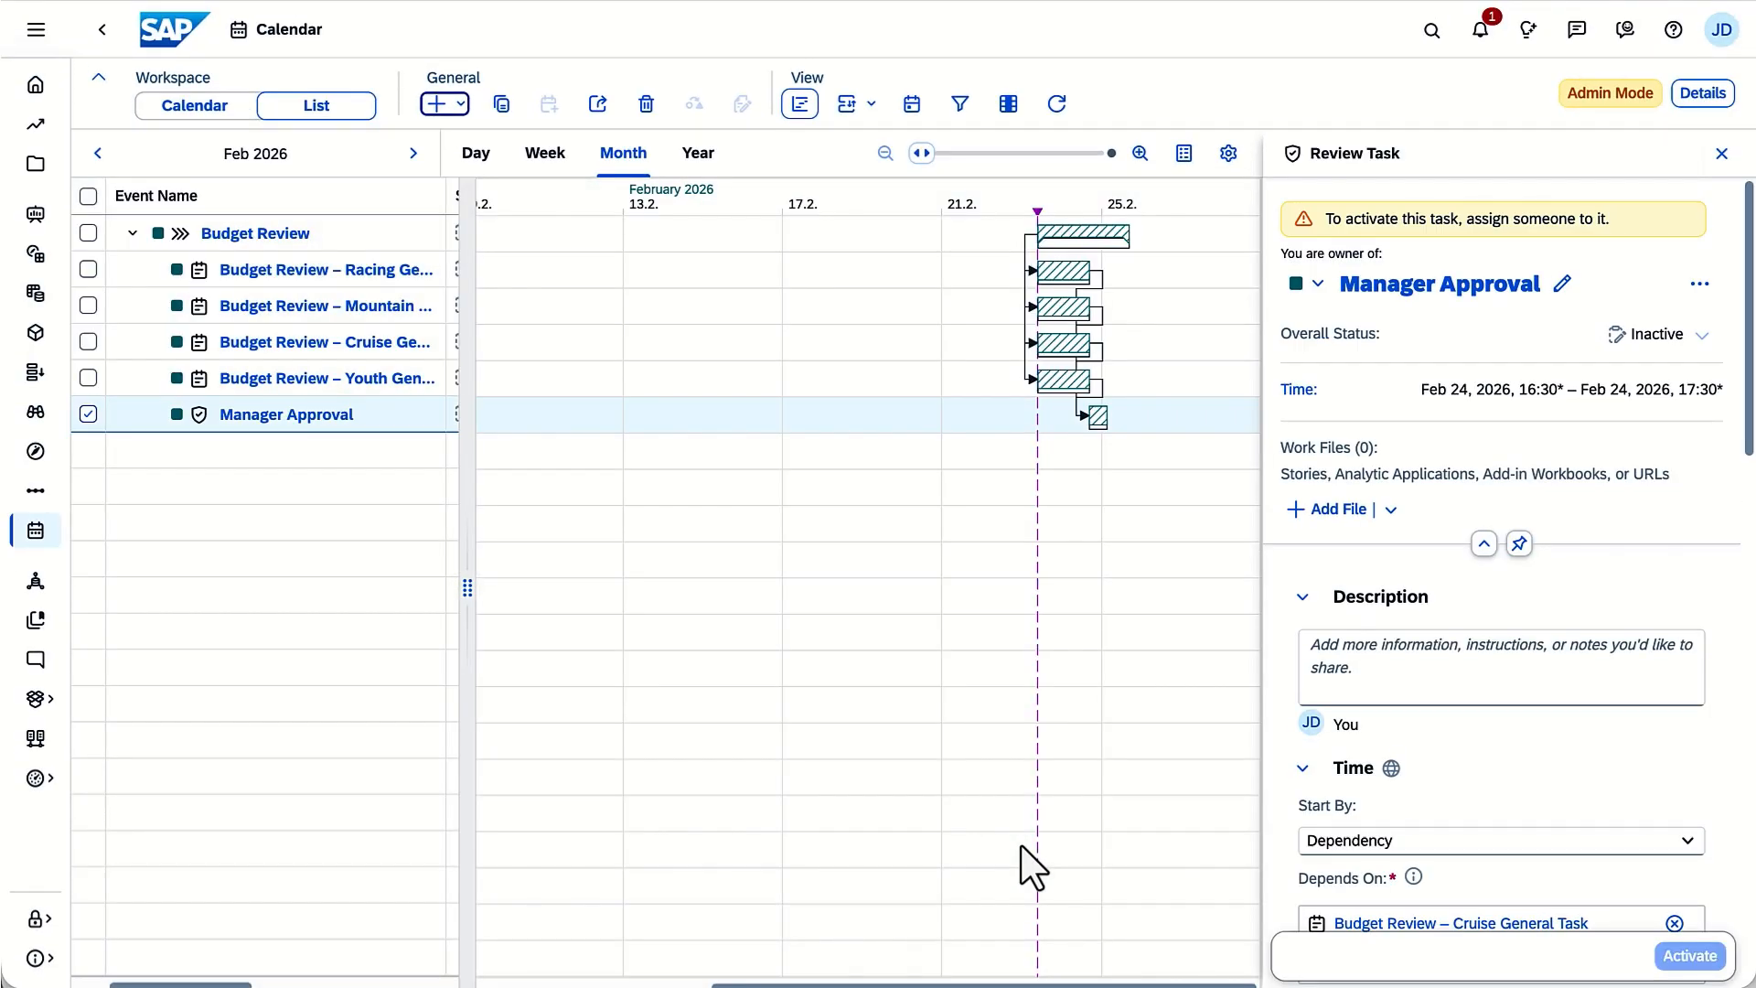
Assign yourself to the Manager Approval review task and update it.
scroll(1573, 714, down, 5)
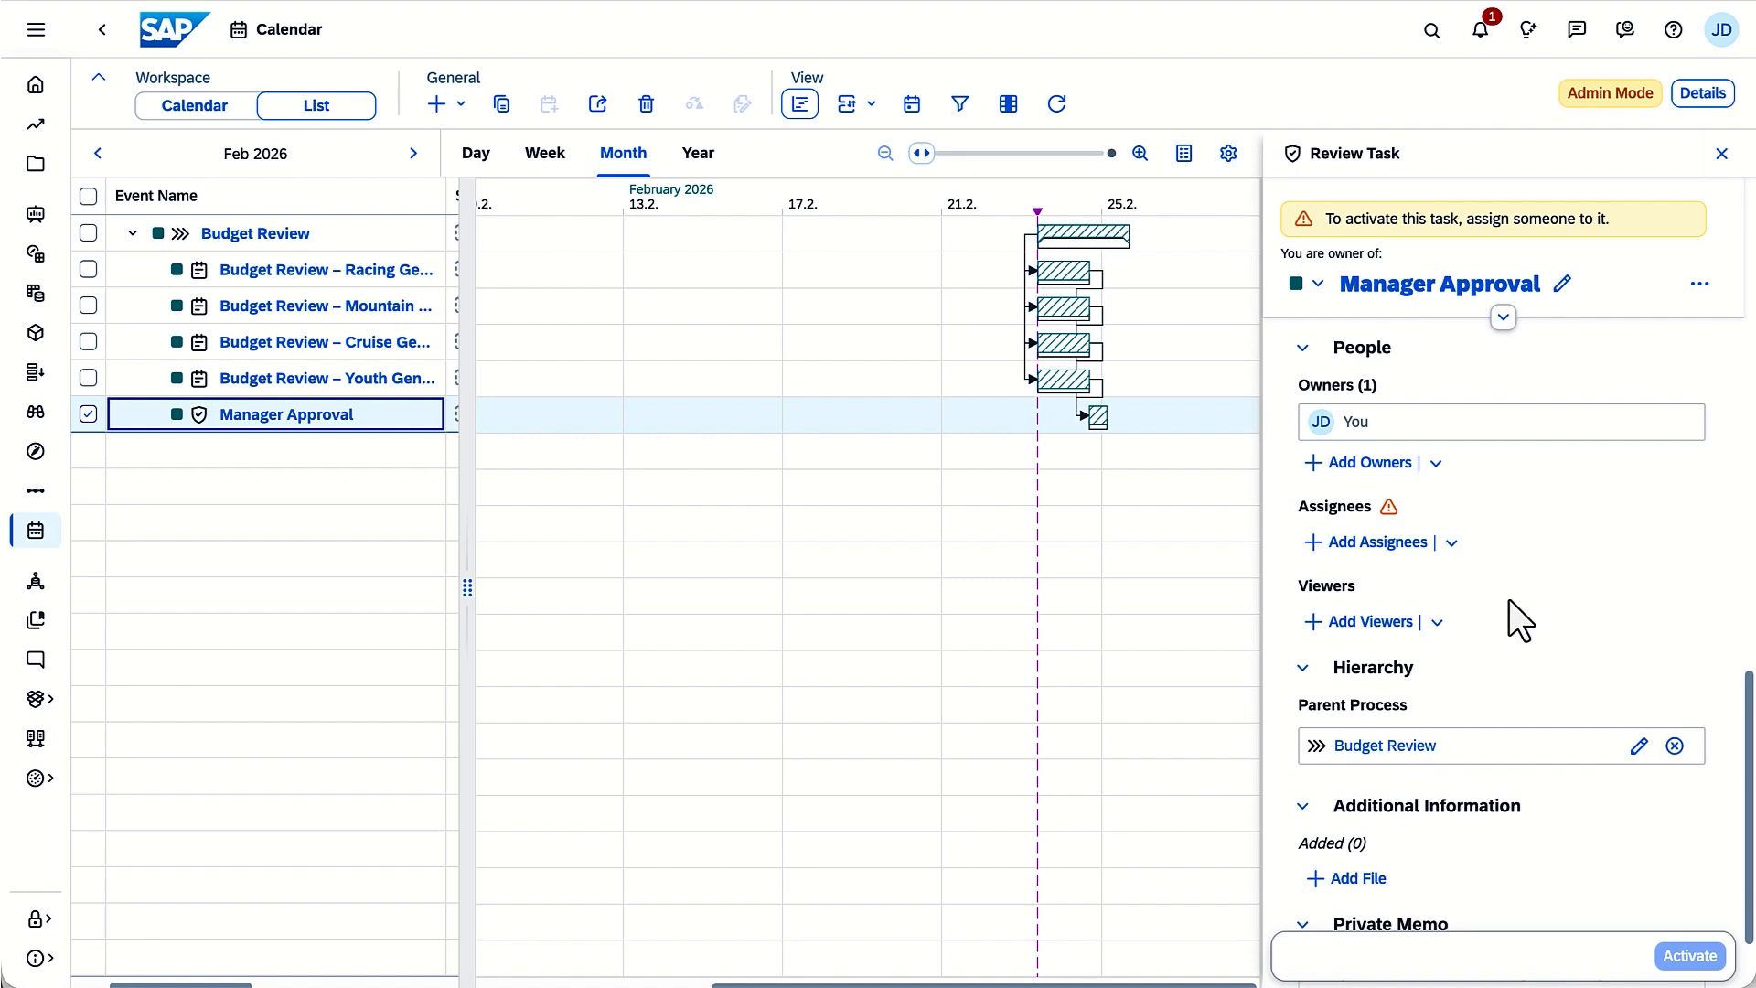
click(1451, 542)
click(1425, 608)
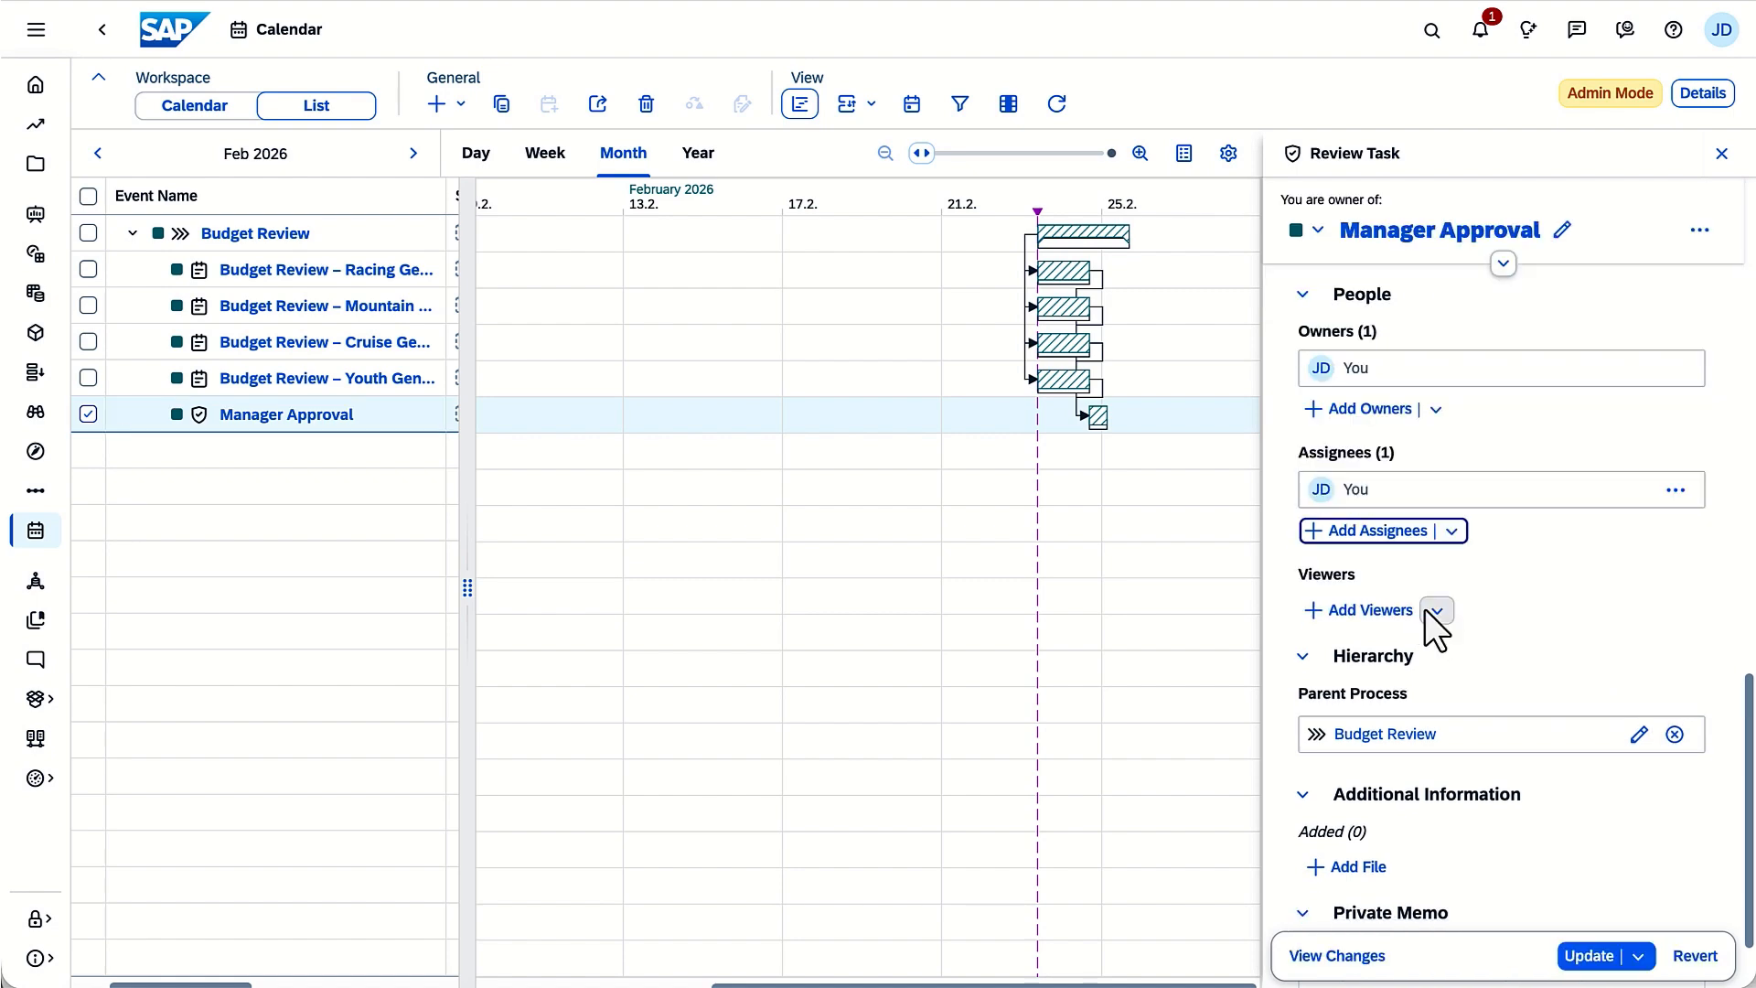
click(1593, 956)
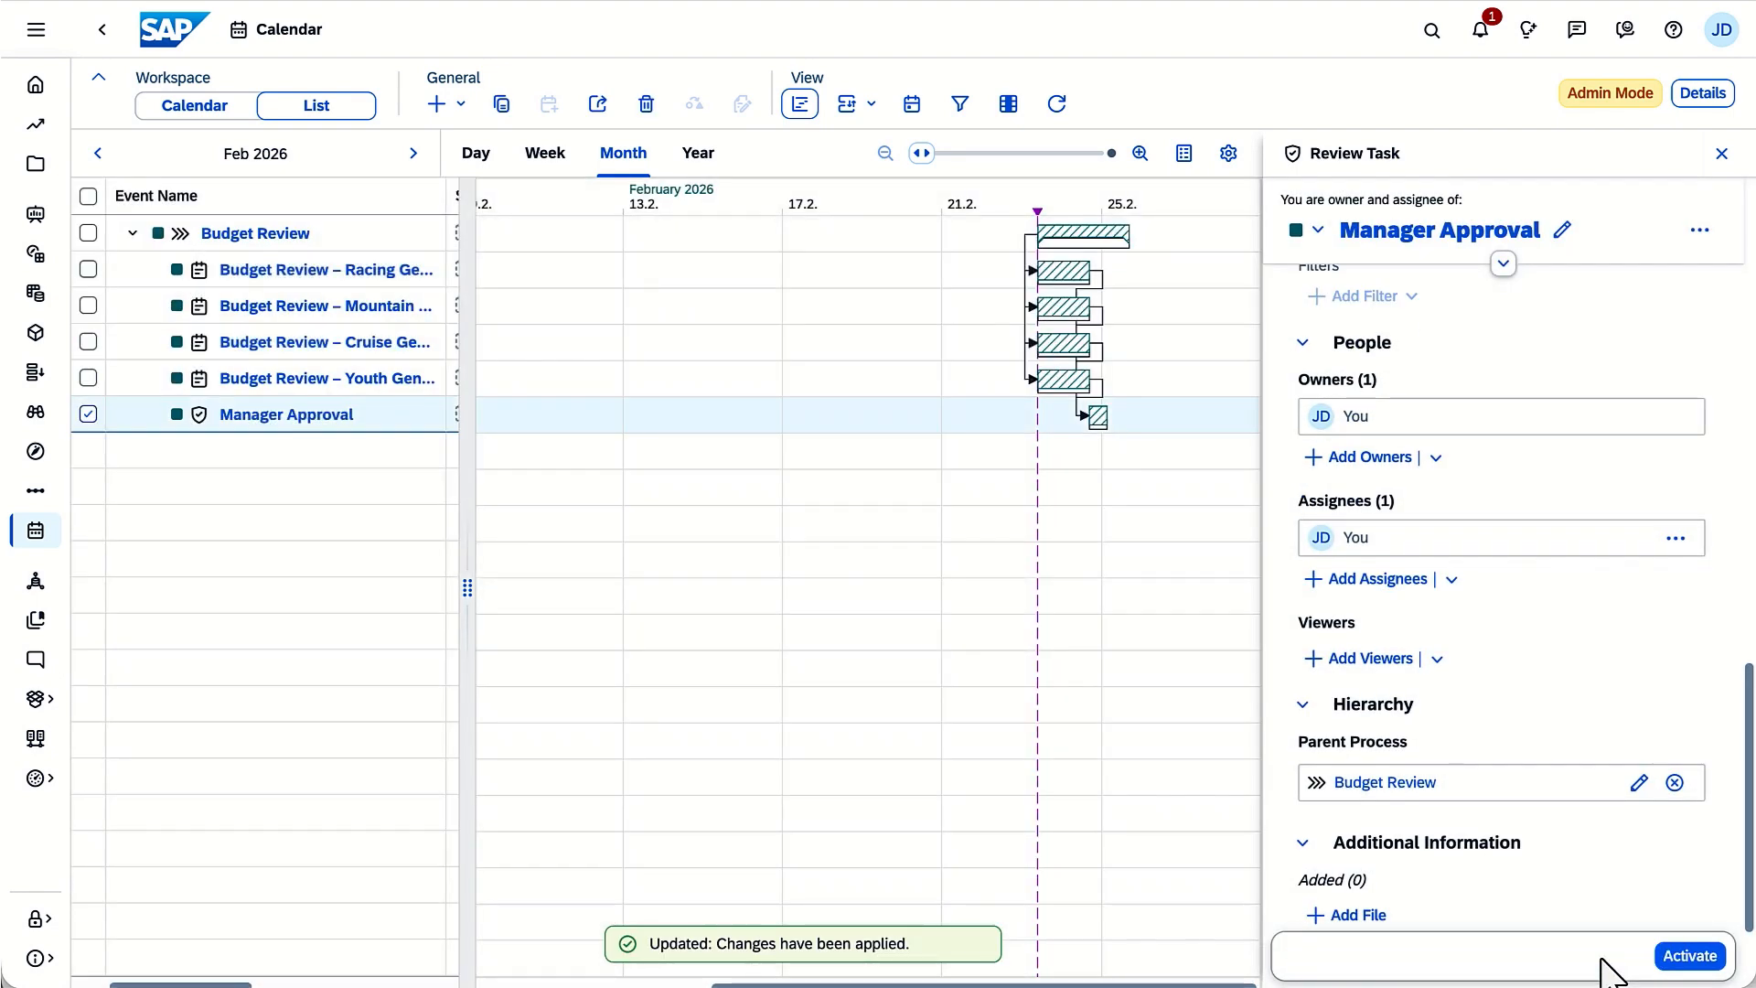
Start a new data locking task named Lock Data within the Budget Review process, with data locks set automatically.
click(423, 235)
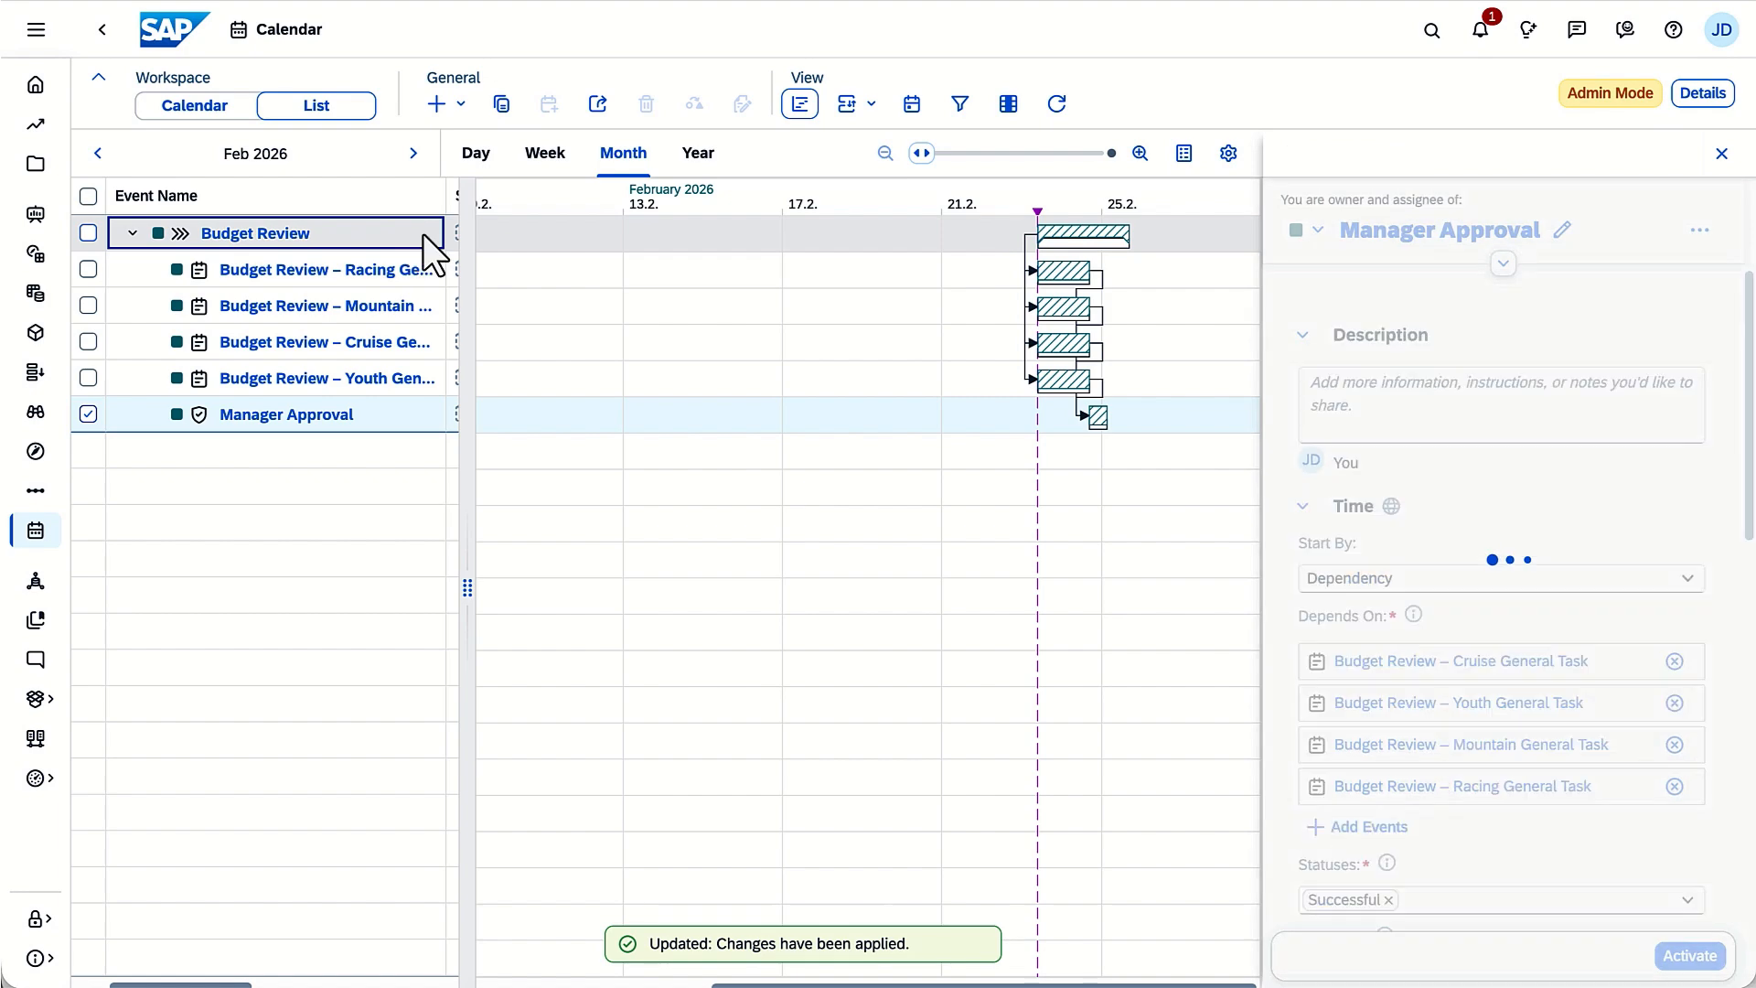
click(462, 105)
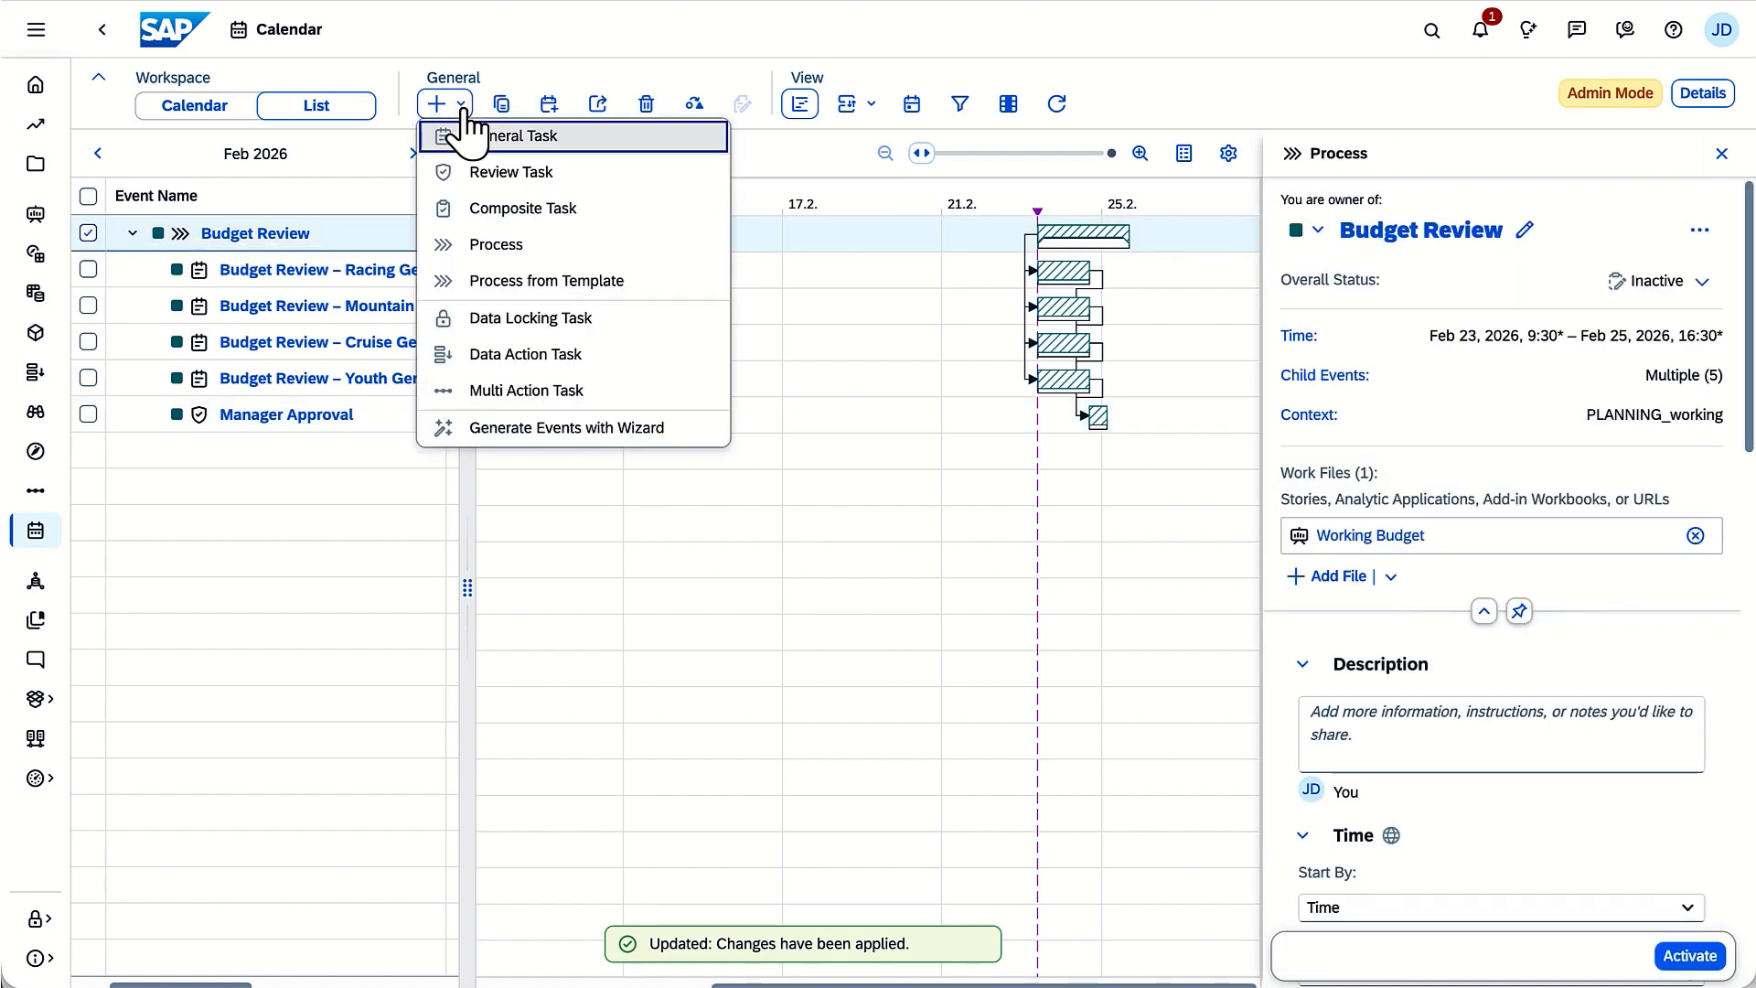
click(501, 322)
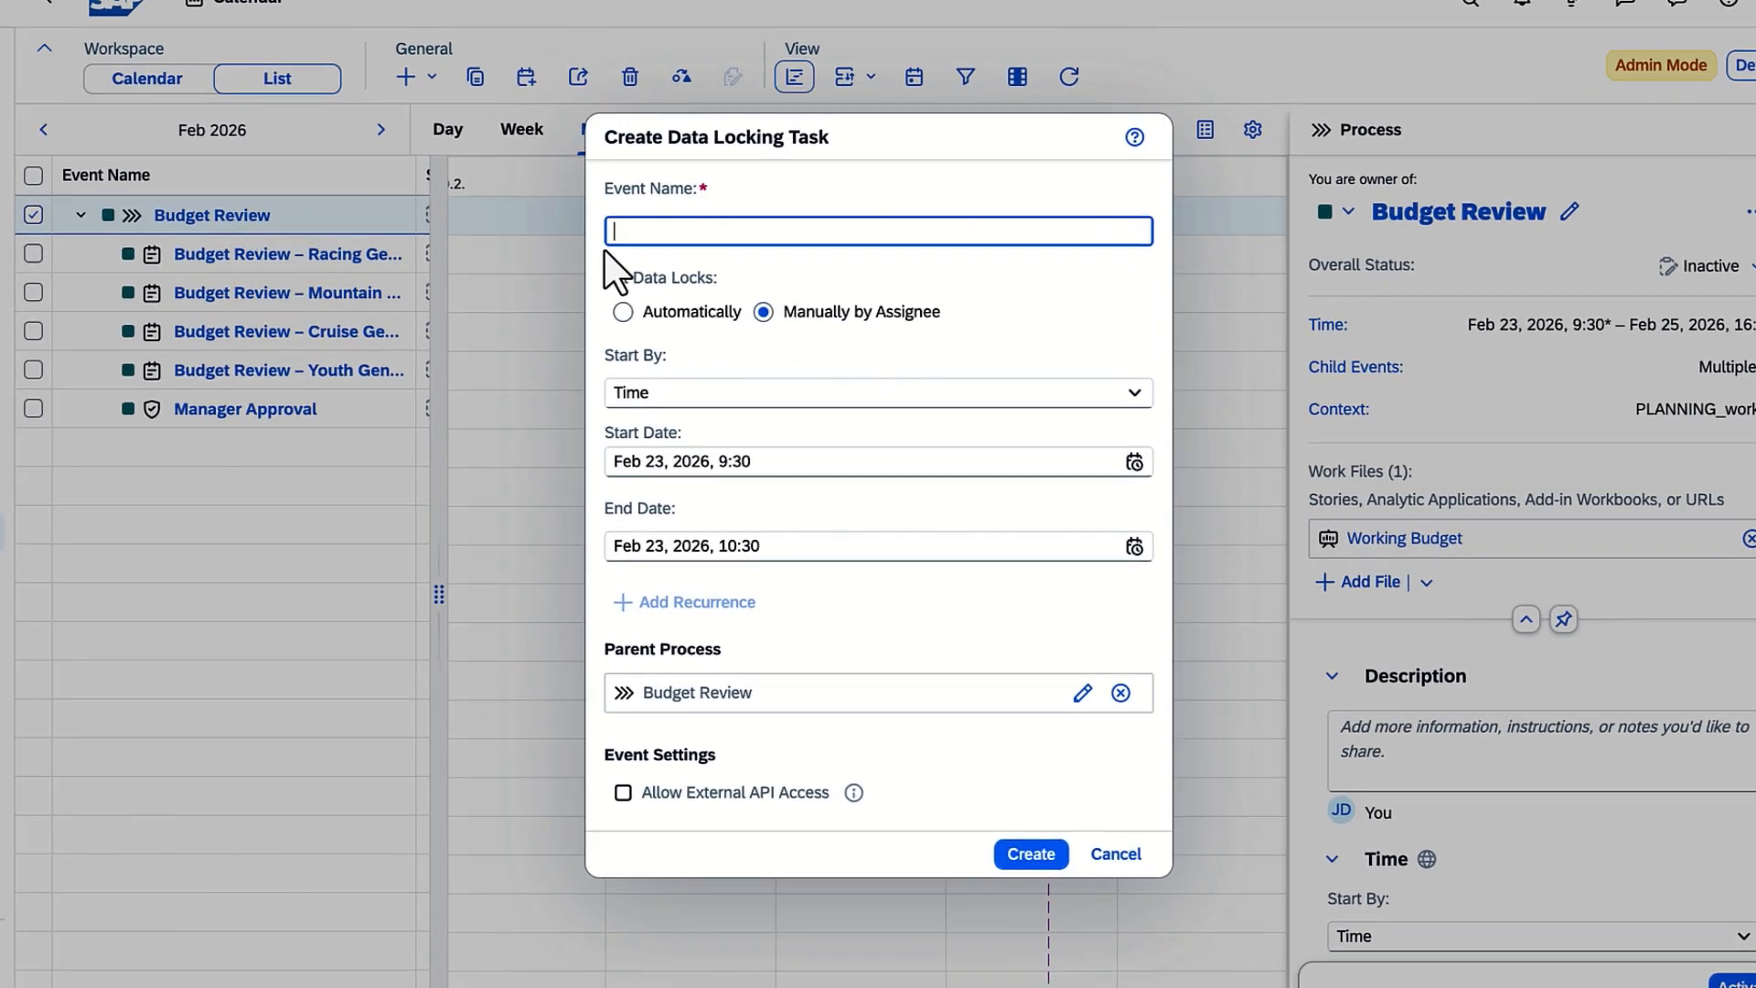
text(Lock Data)
click(591, 289)
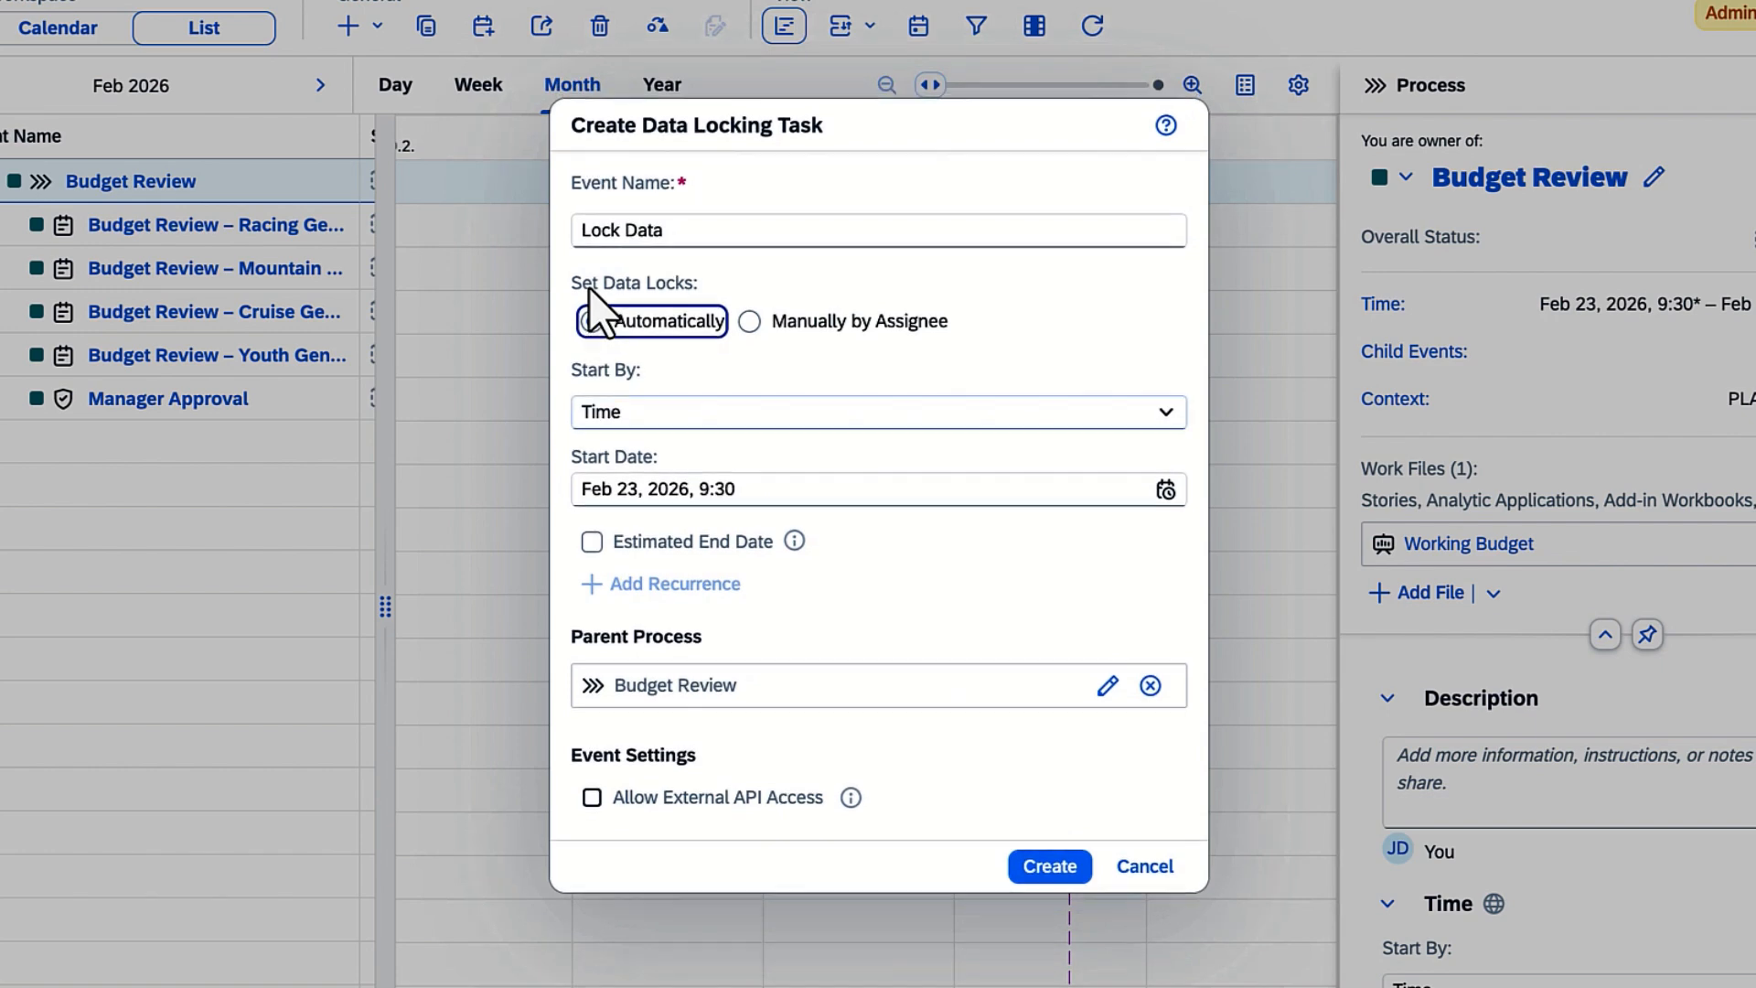
Make the Lock Data task start by dependency on Manager Approval with status Successful.
click(1163, 412)
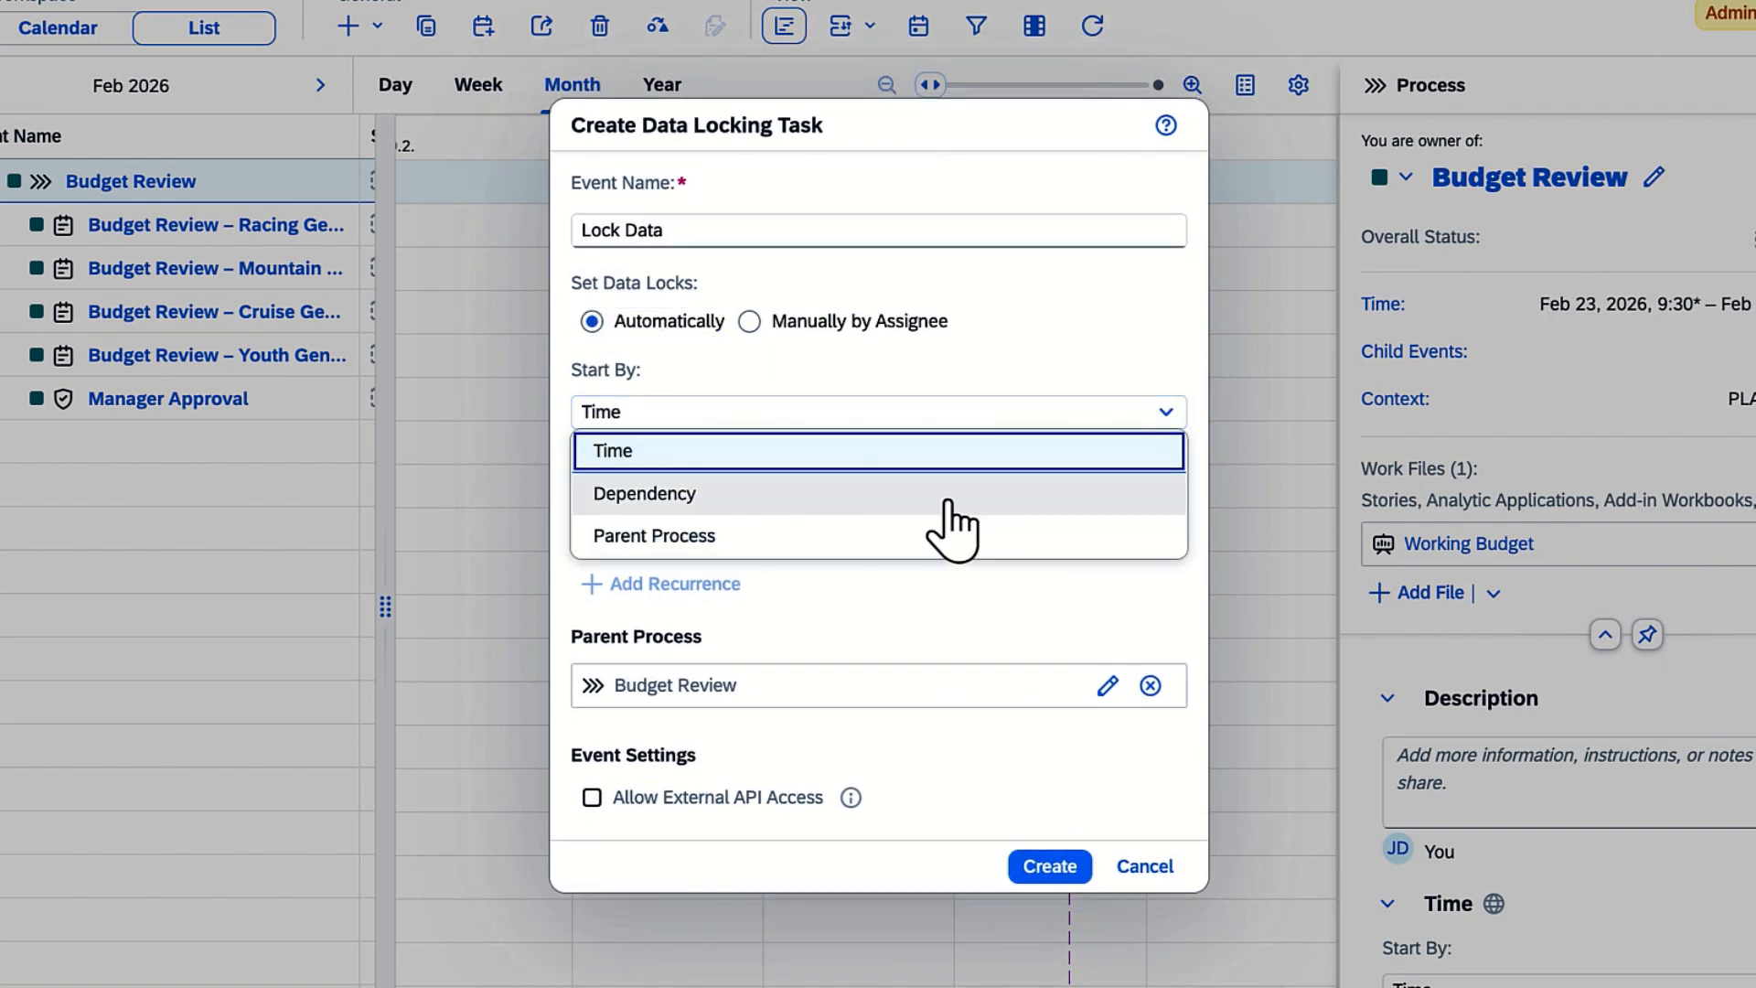
click(948, 495)
click(679, 456)
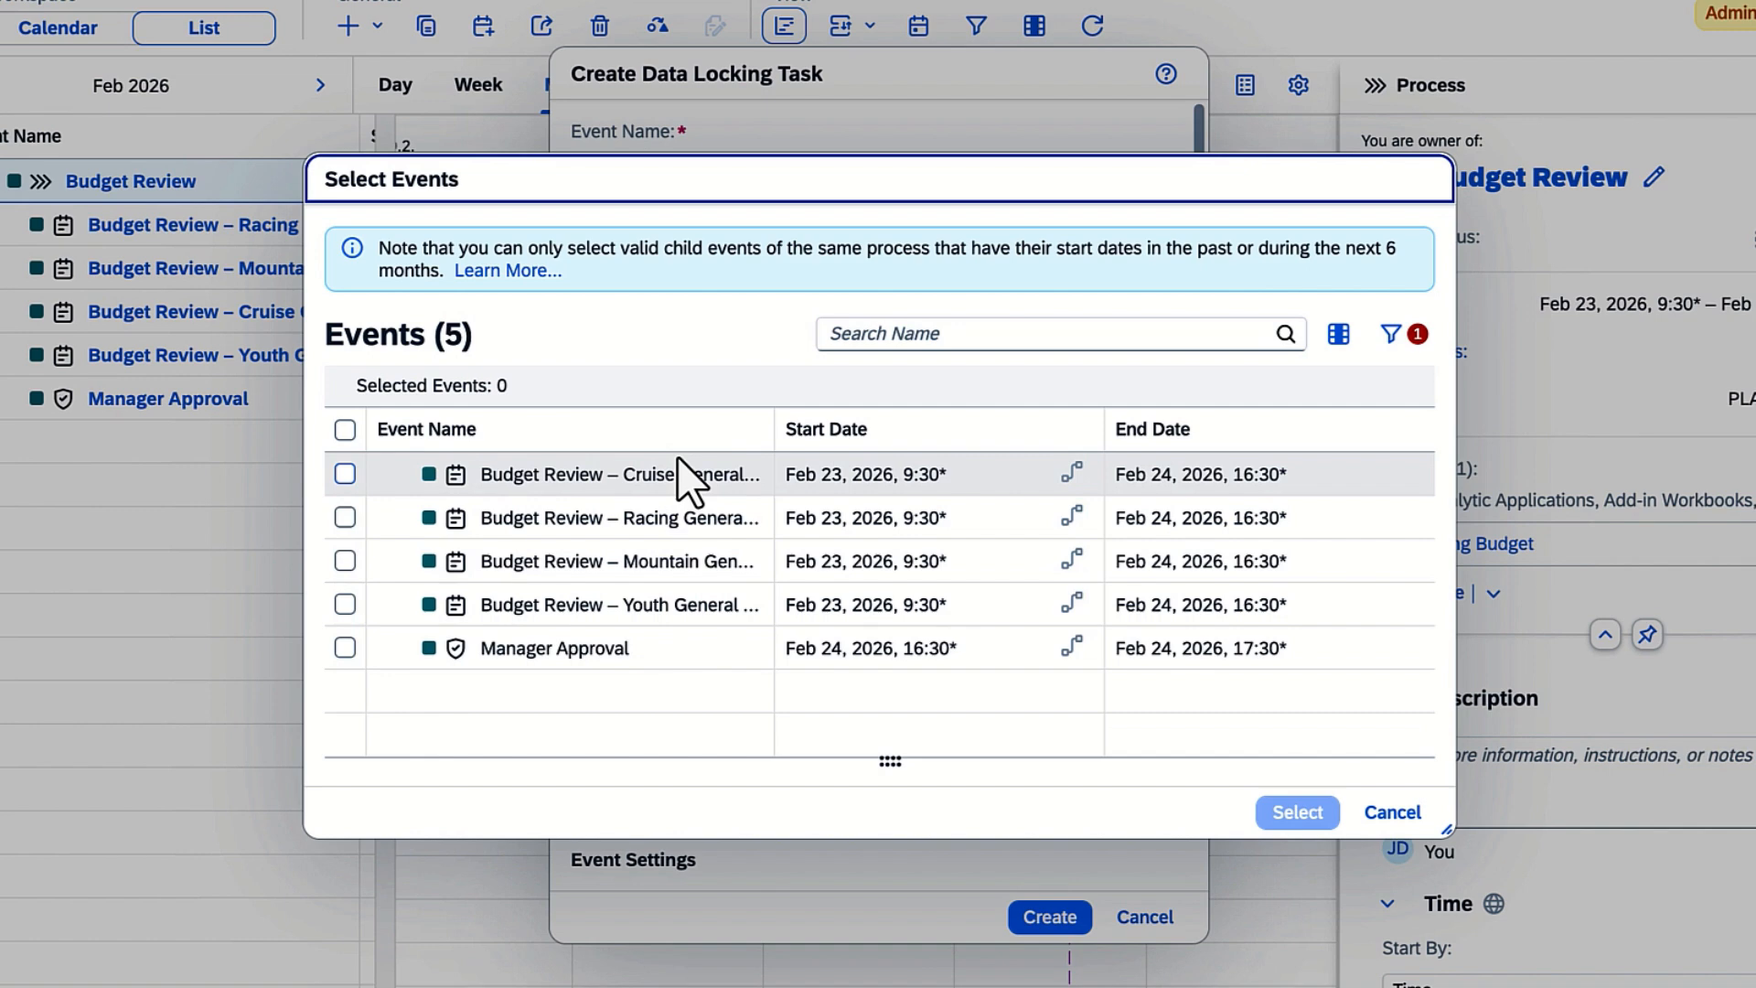
click(345, 647)
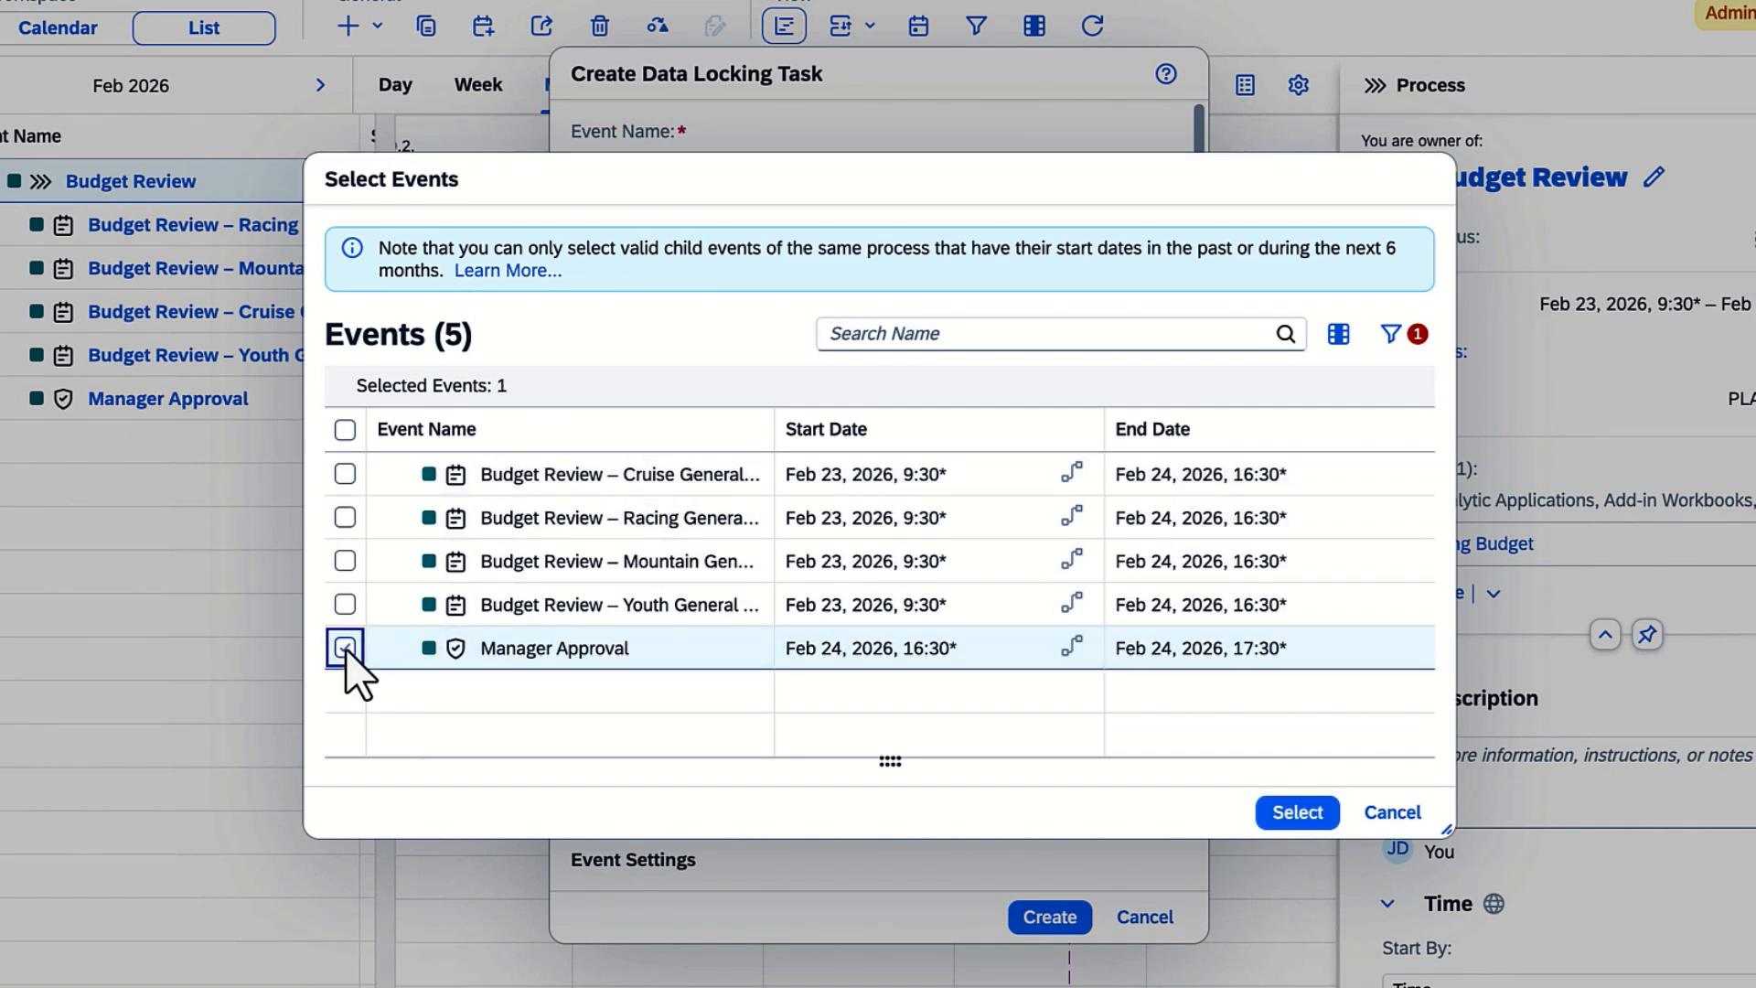
click(1297, 812)
click(1144, 599)
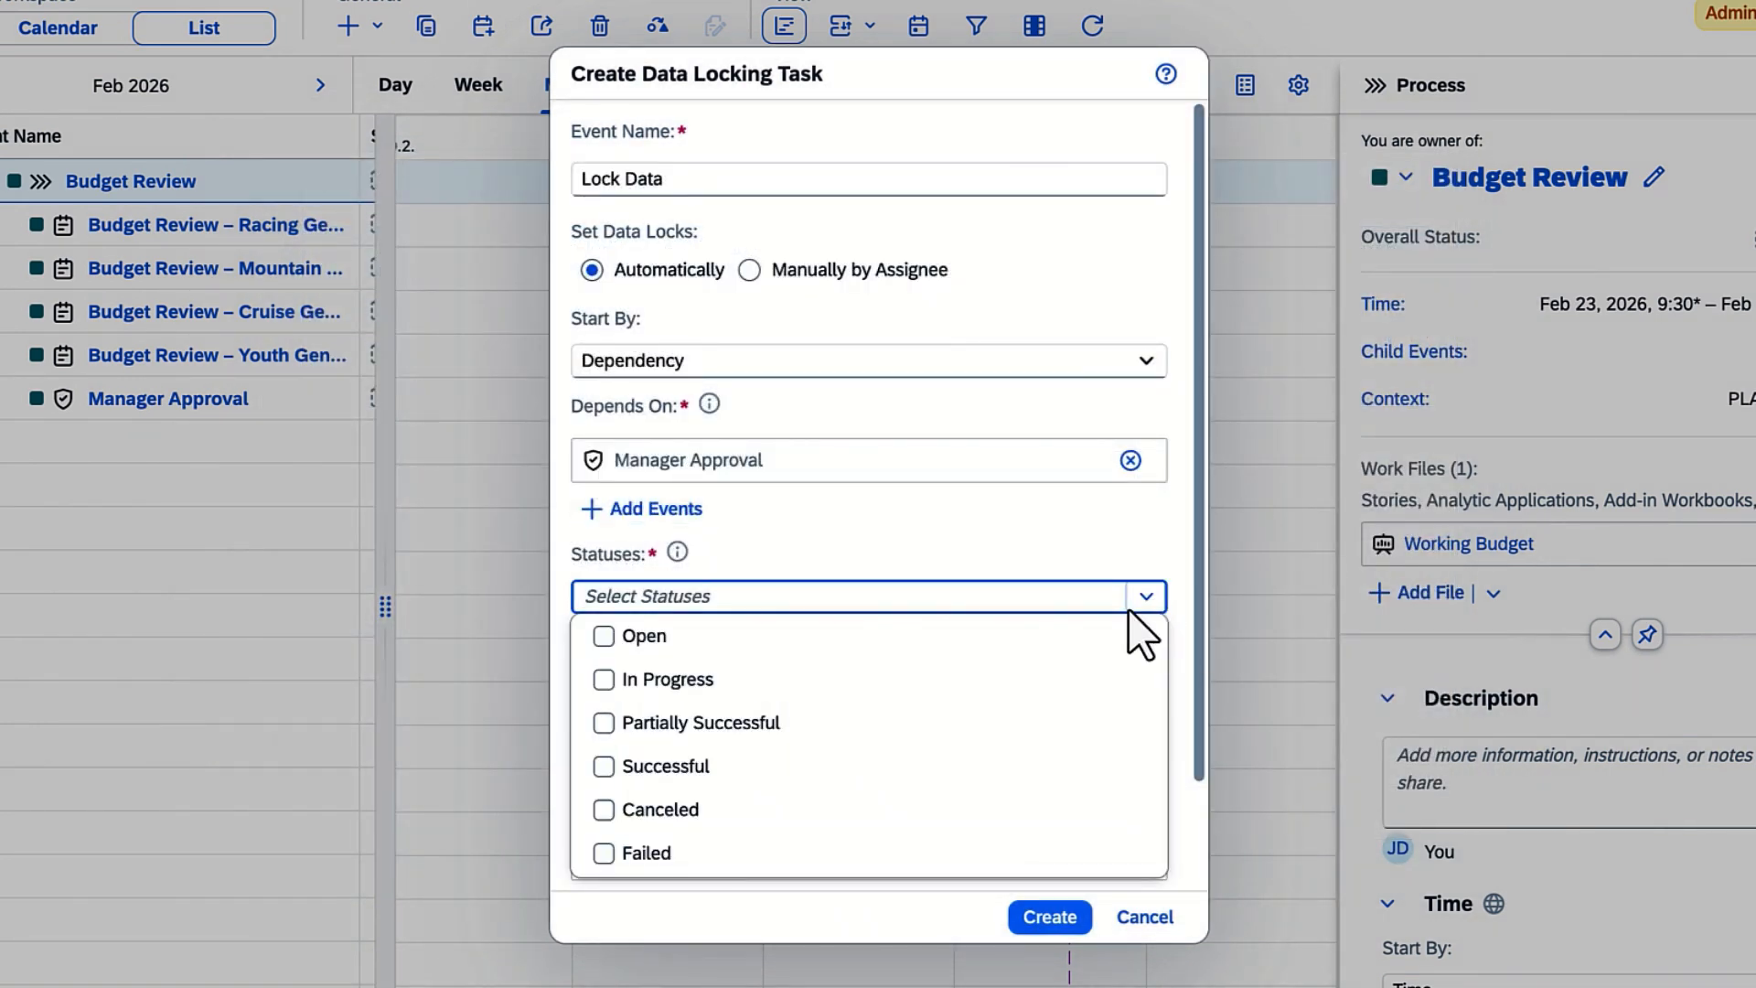
click(603, 767)
click(567, 730)
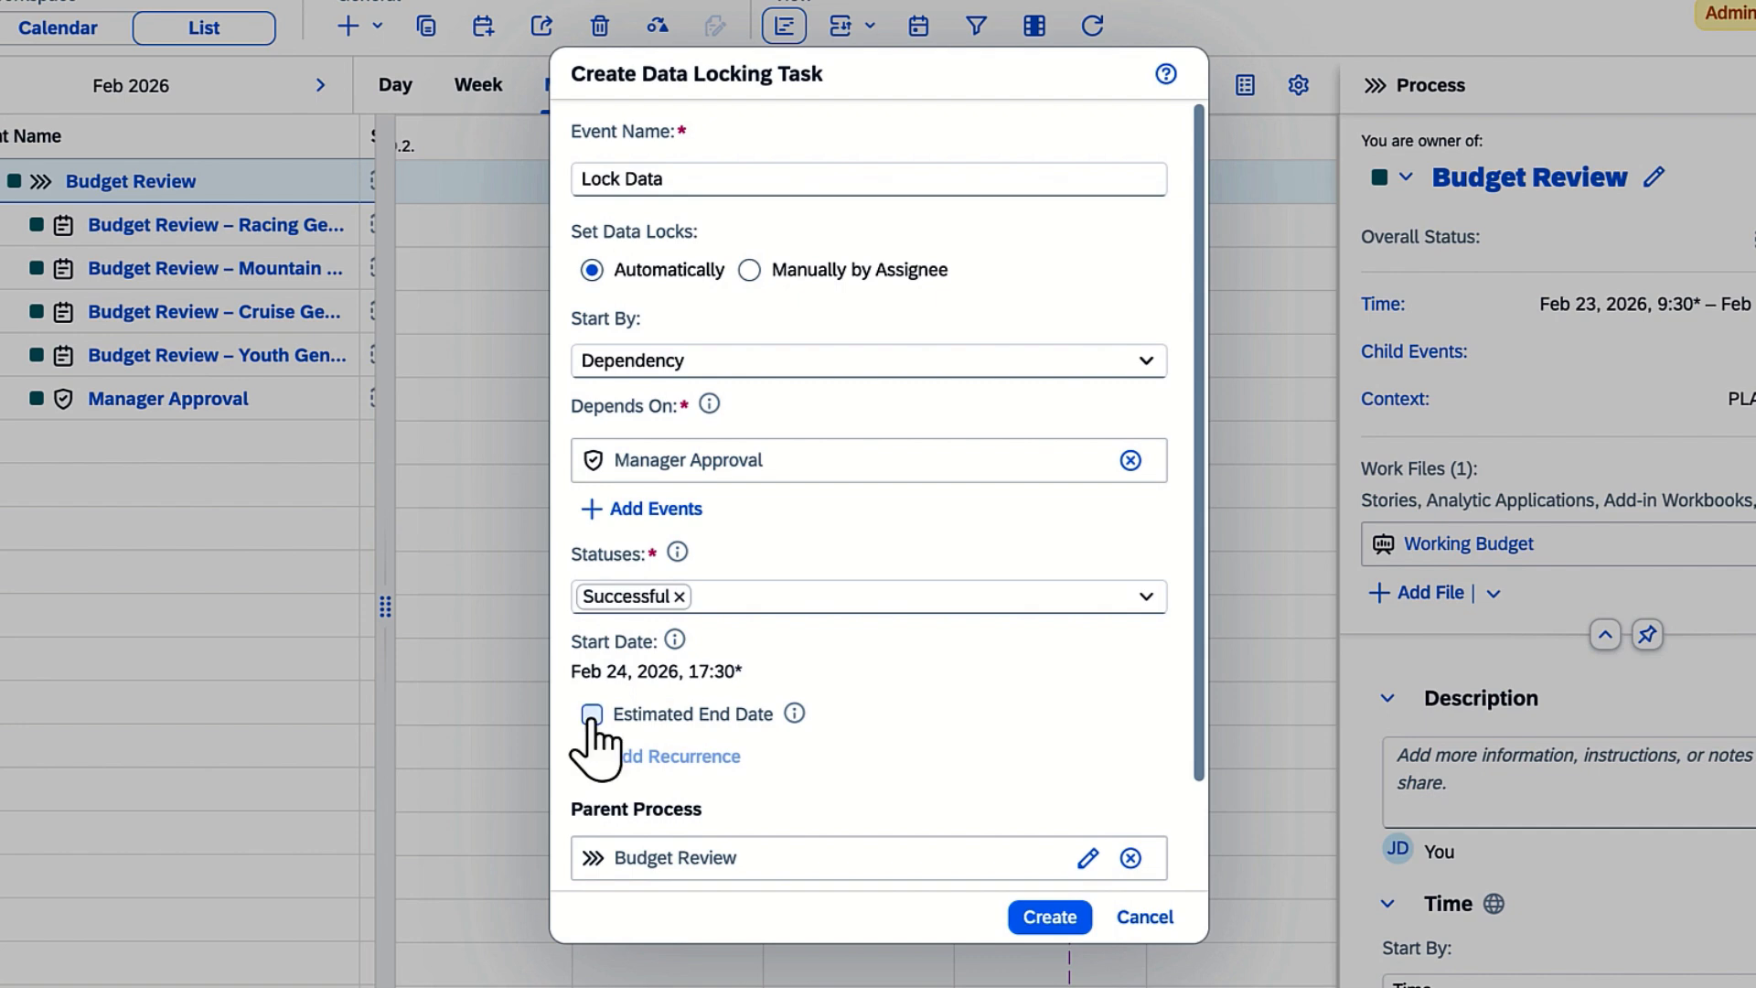
Give the Lock Data task an estimated end date of Feb 25, 2026, 16:30 and create it.
click(592, 714)
click(1146, 789)
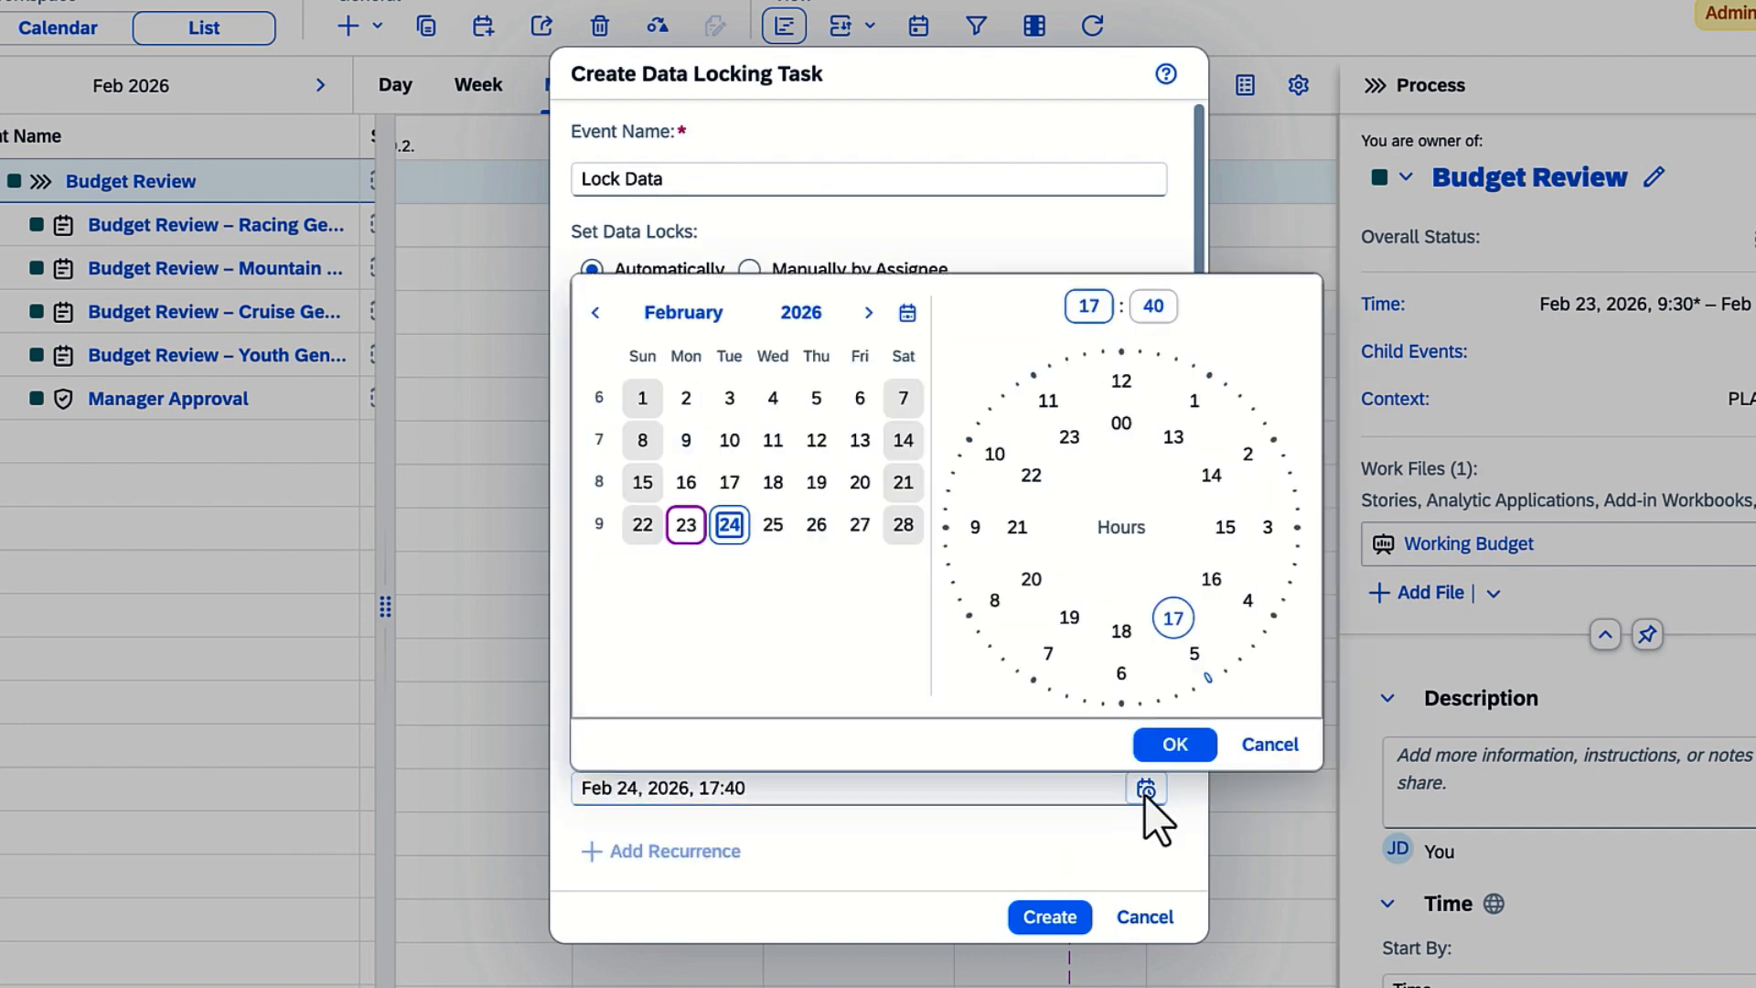
click(773, 524)
click(1212, 579)
click(1123, 675)
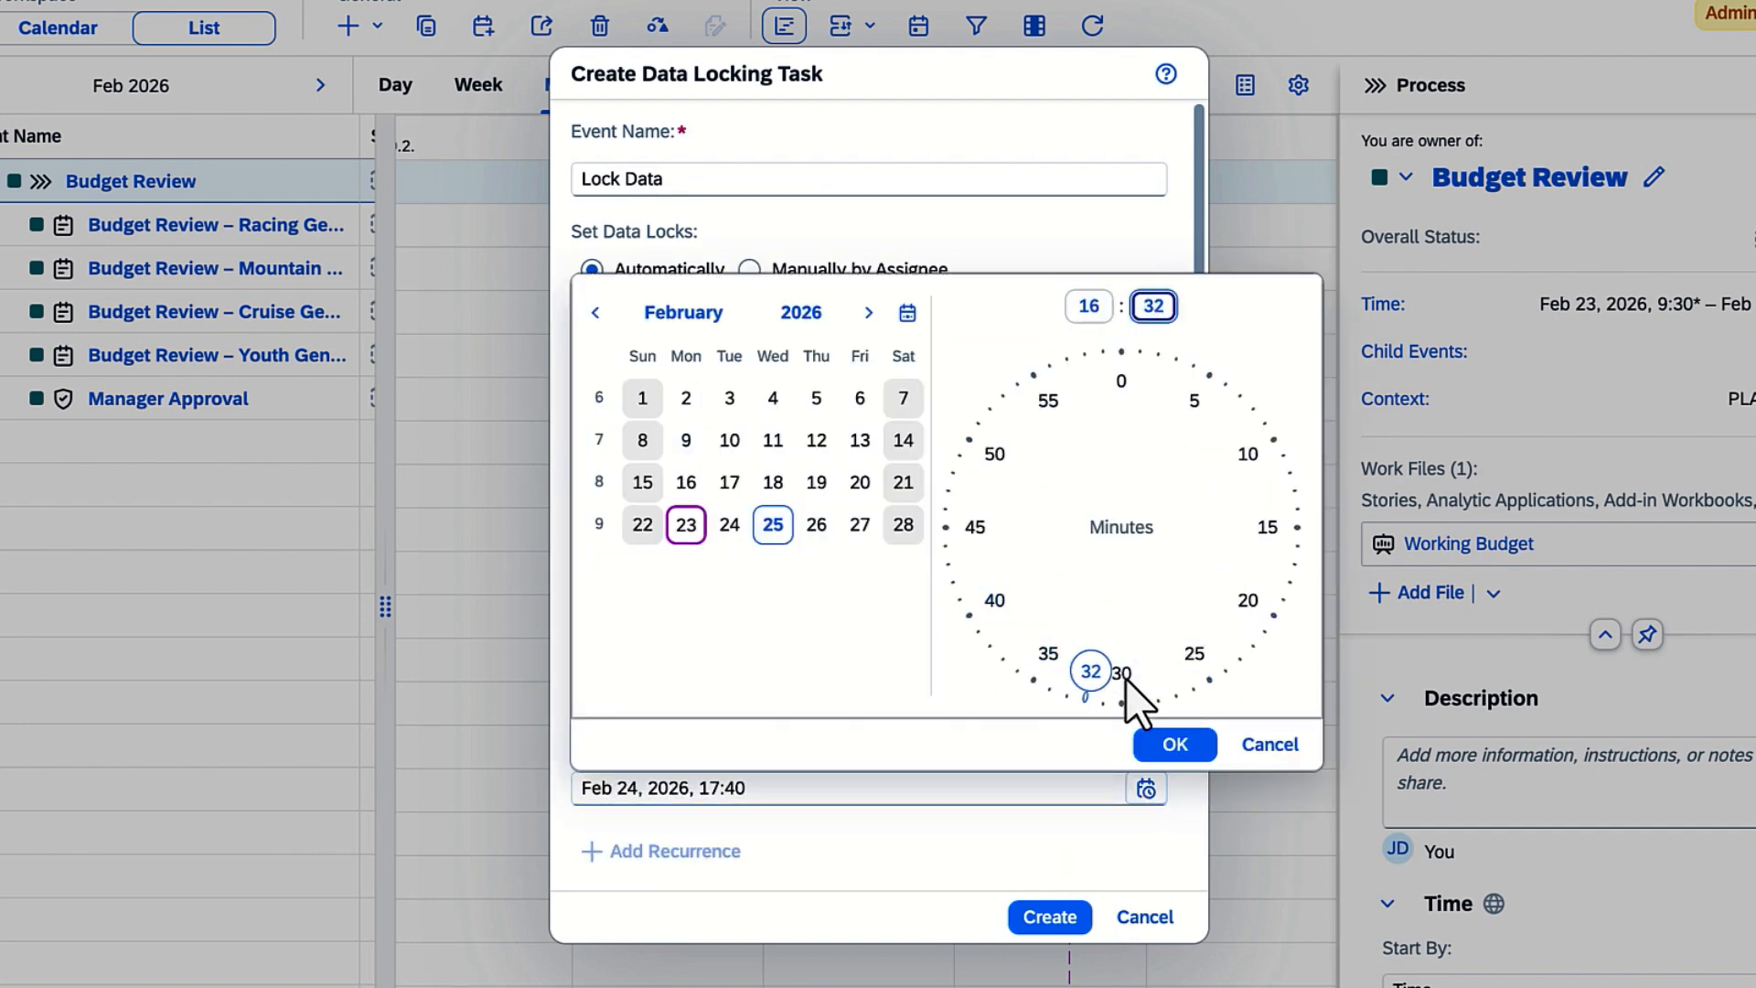
click(1175, 746)
scroll(1143, 860, down, 3)
click(1060, 911)
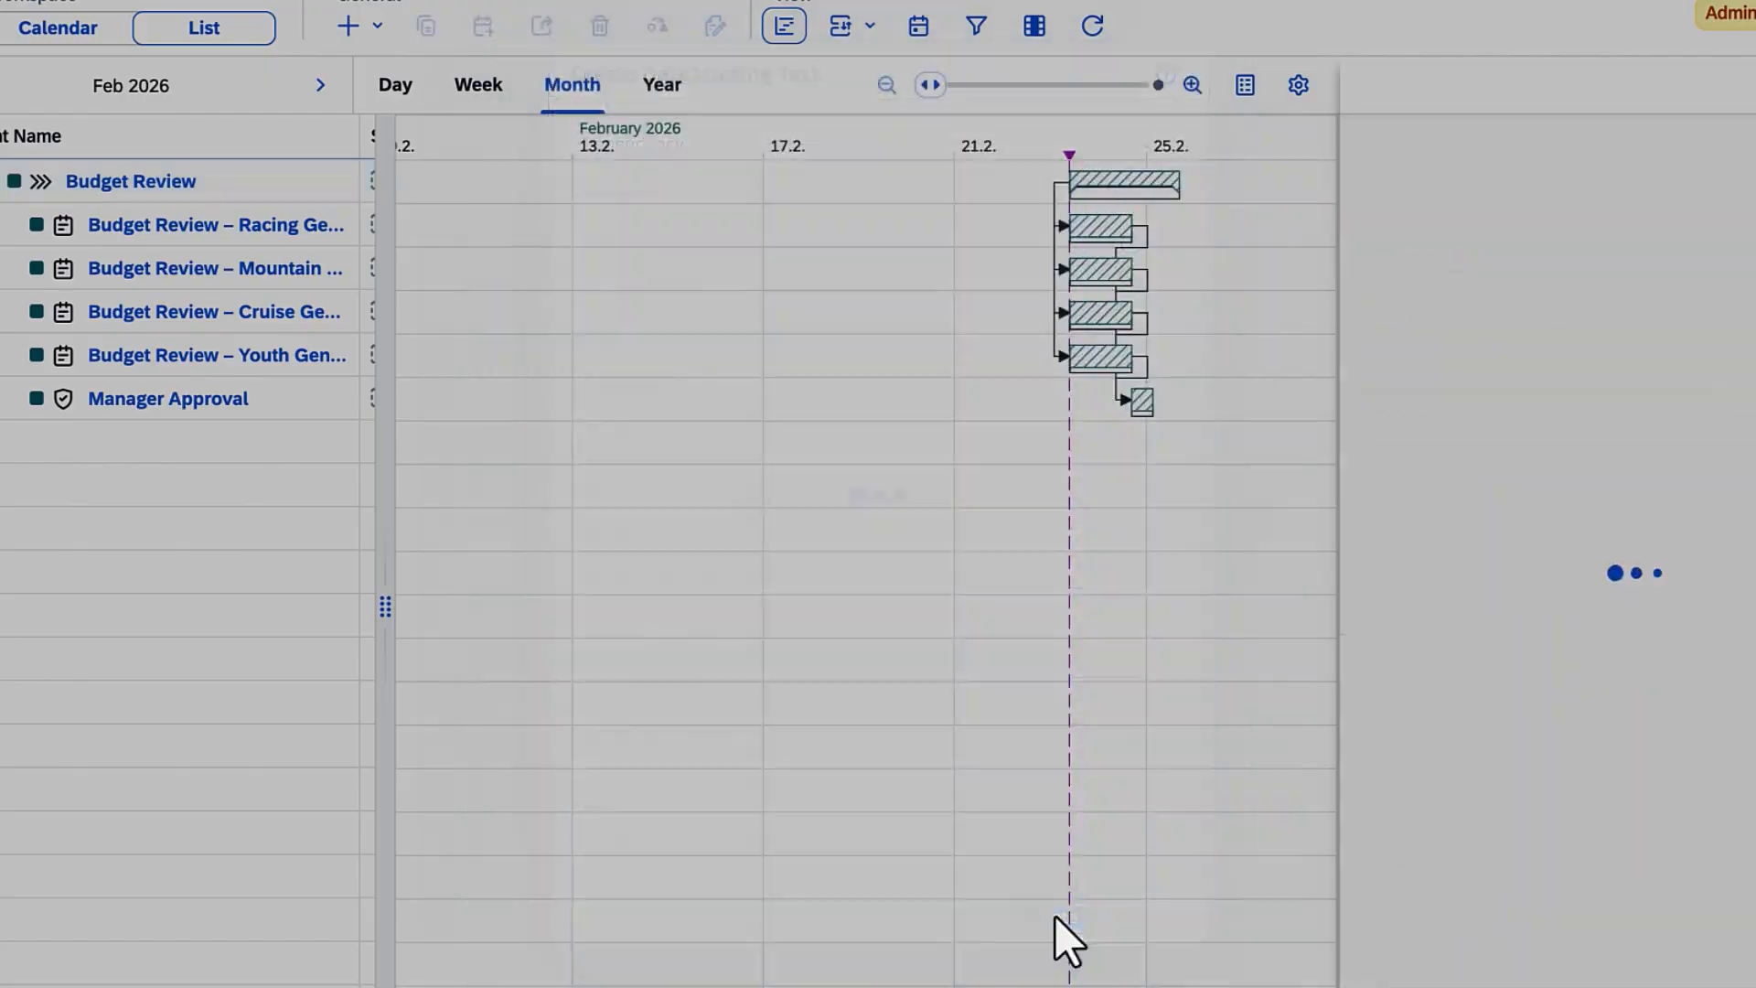
Set the Lock Data task's context model to PLANNING_working and its reverted state to Open, then update the task.
scroll(1580, 846, down, 5)
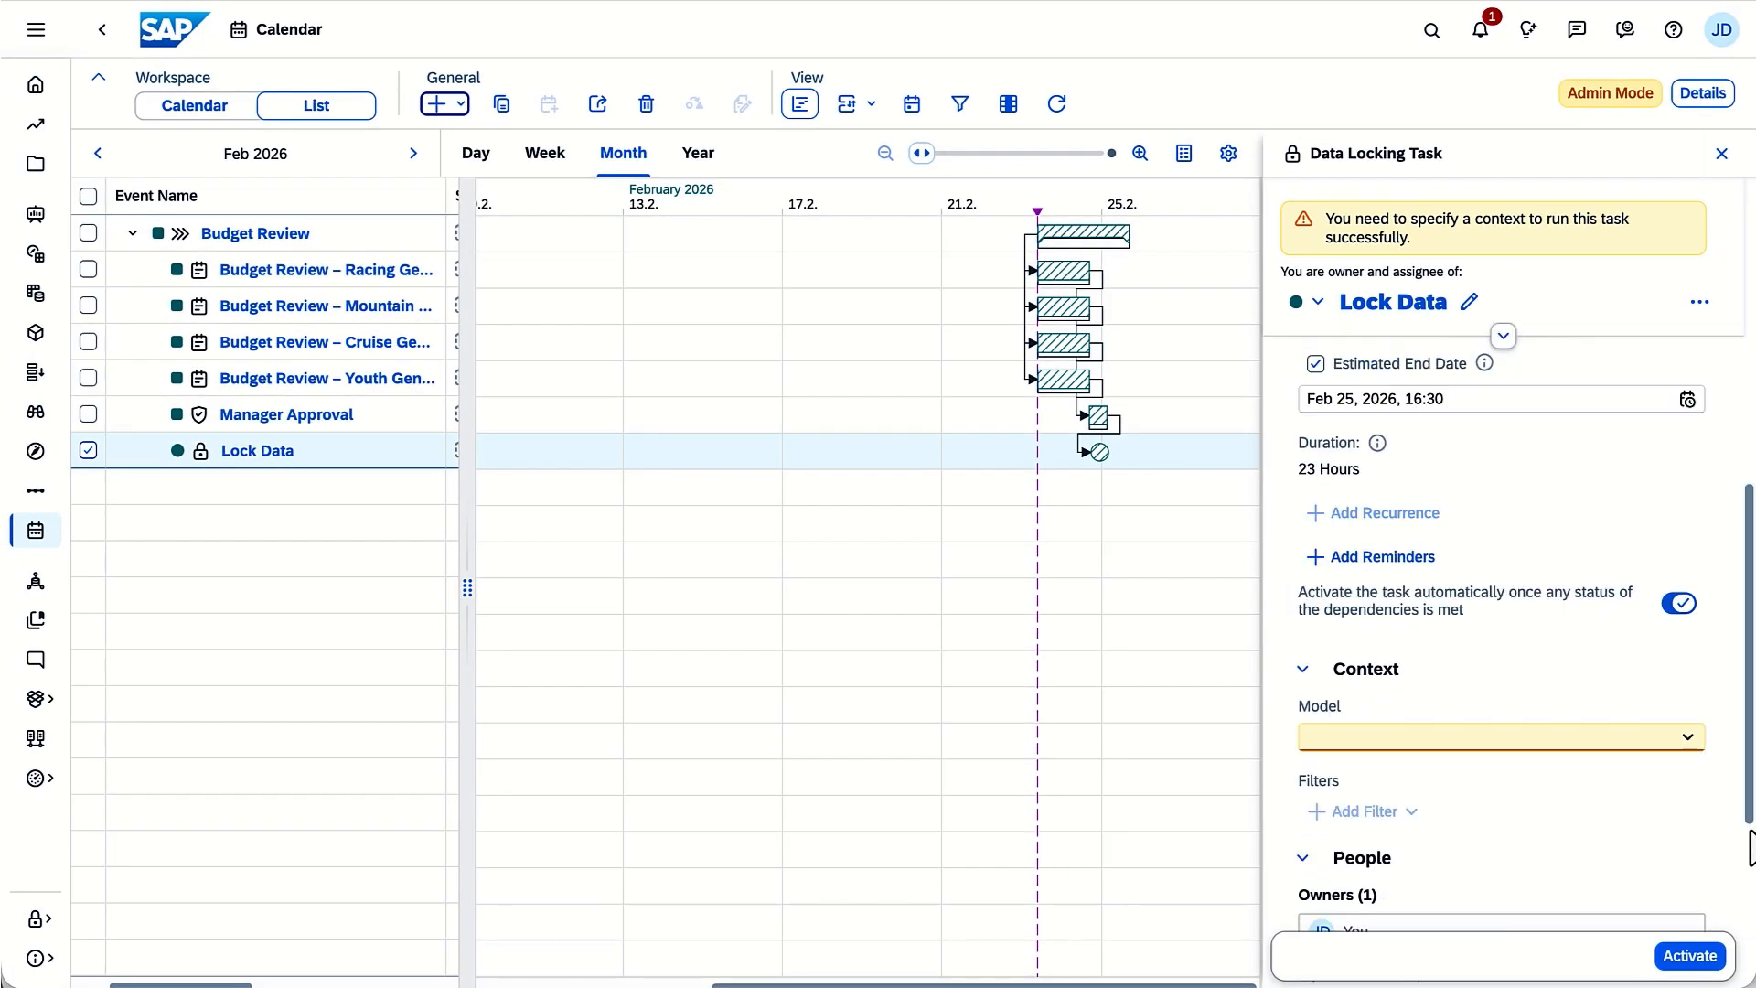
click(1691, 737)
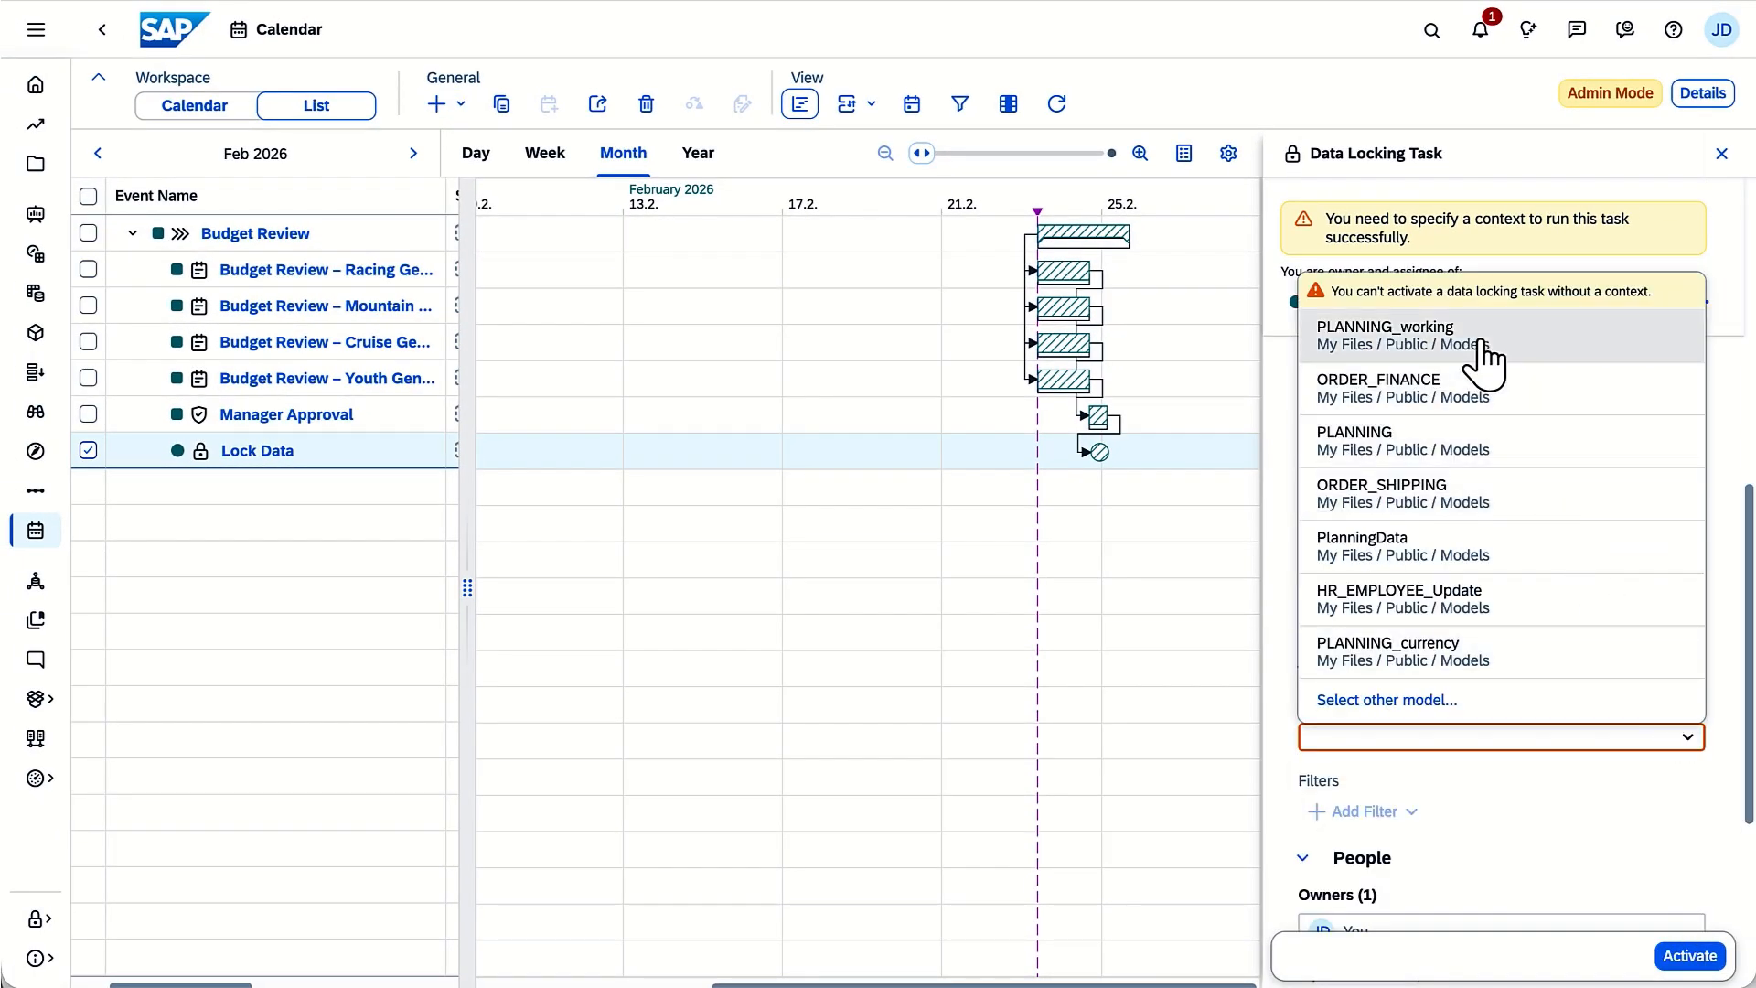
click(1482, 344)
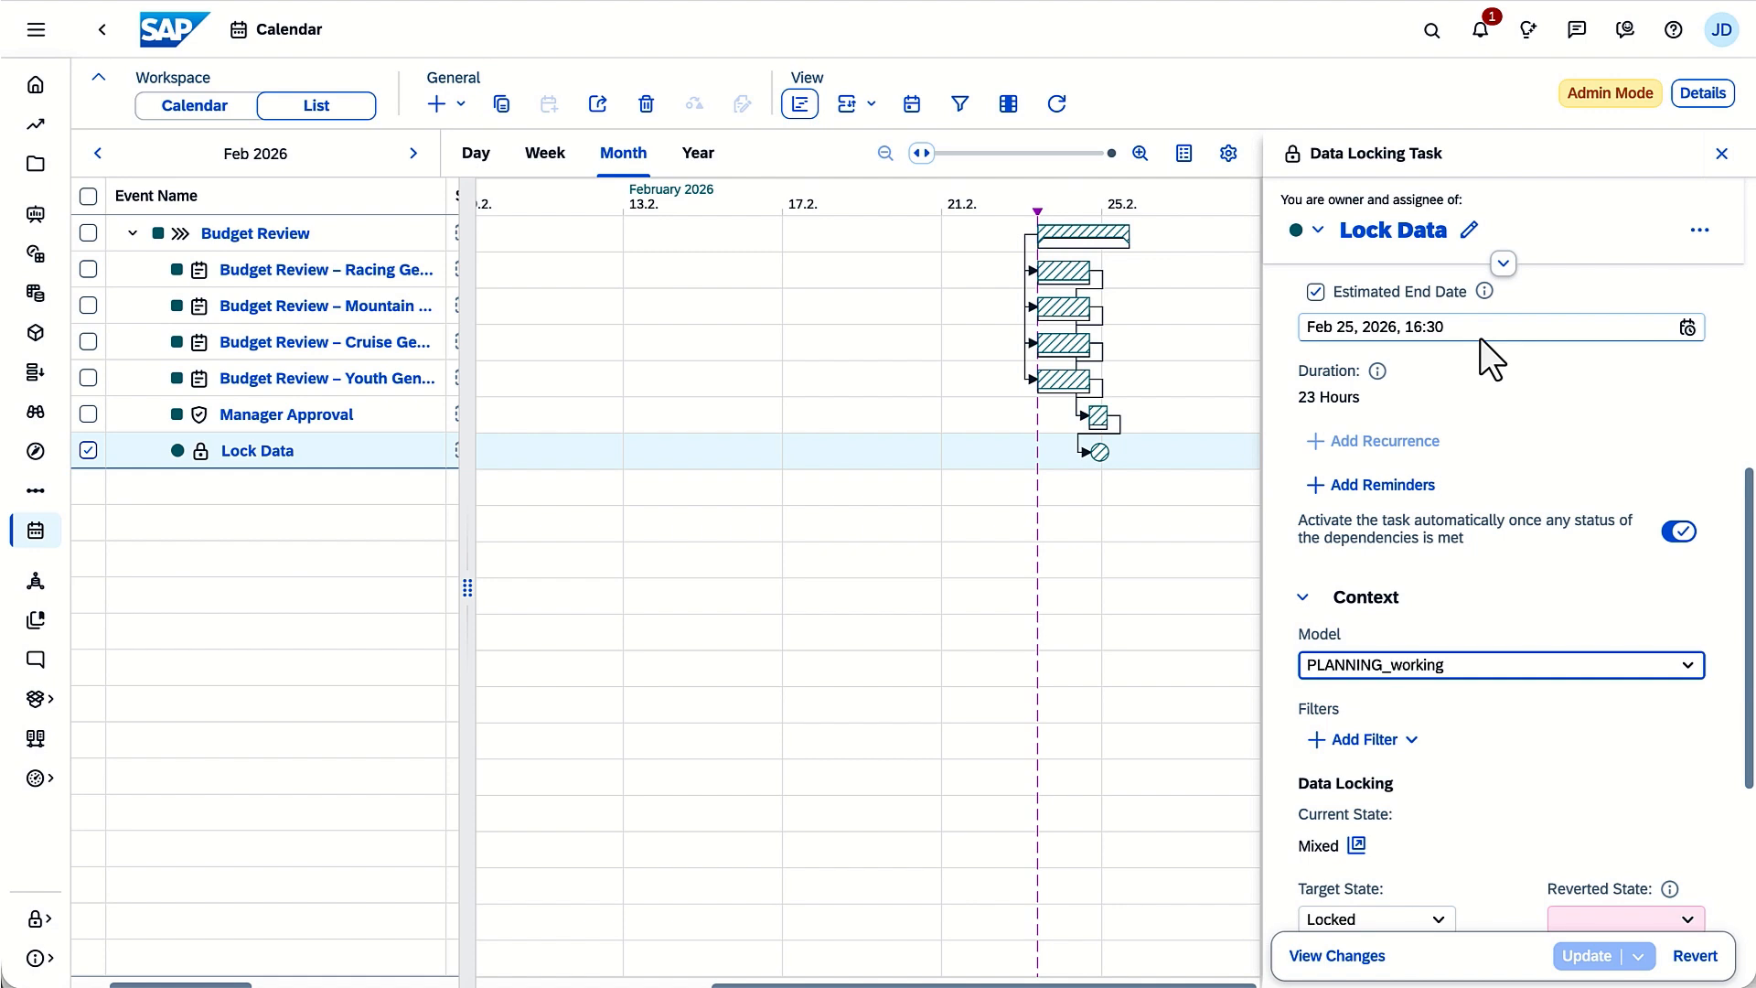
scroll(1676, 759, down, 3)
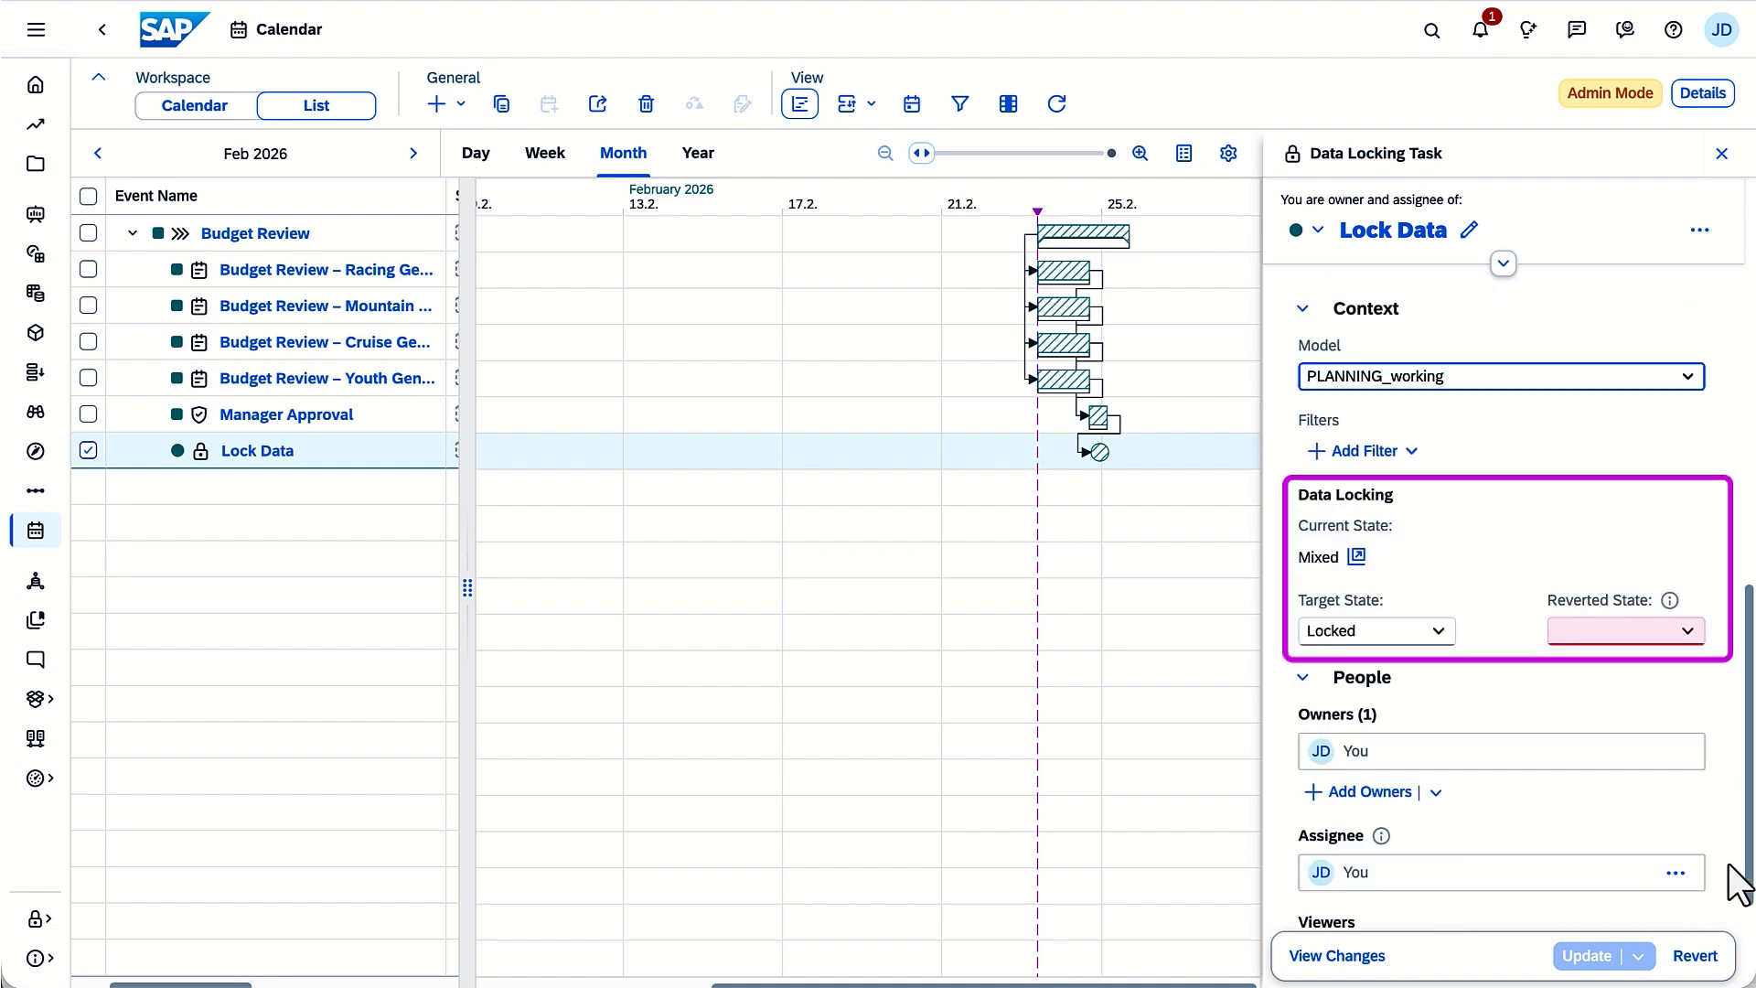
click(1691, 633)
click(1629, 744)
click(1592, 957)
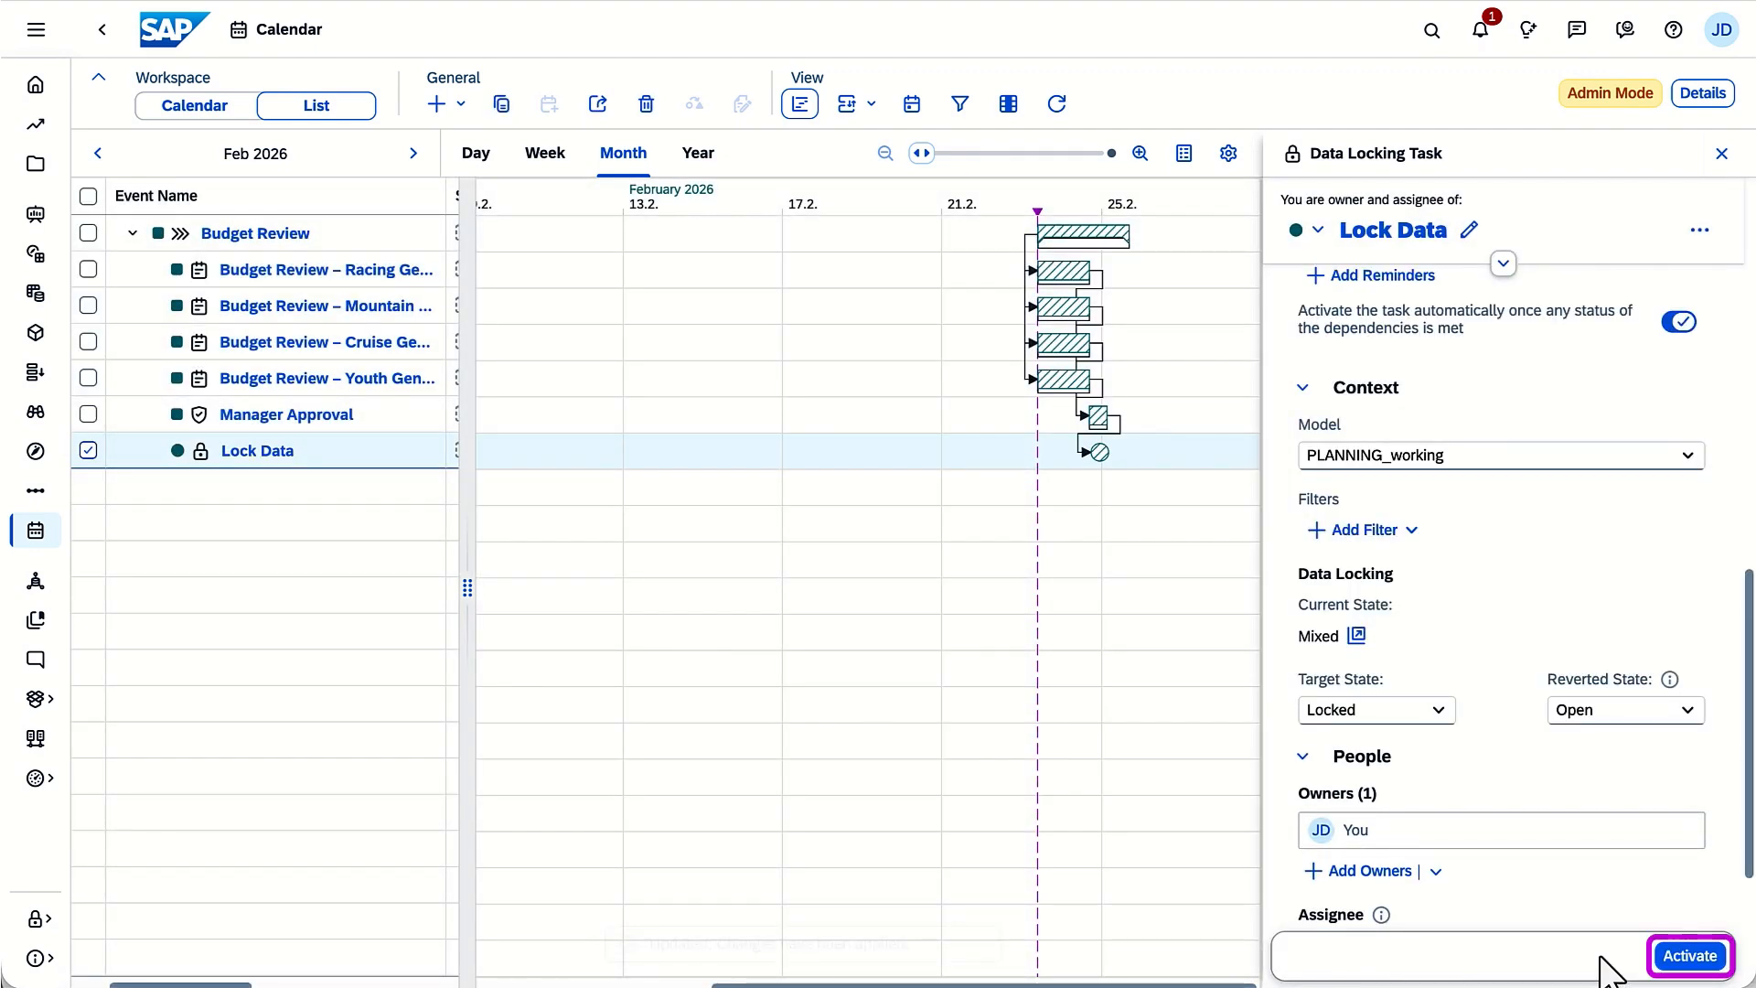
Start saving the Budget Review process as a calendar template.
click(370, 233)
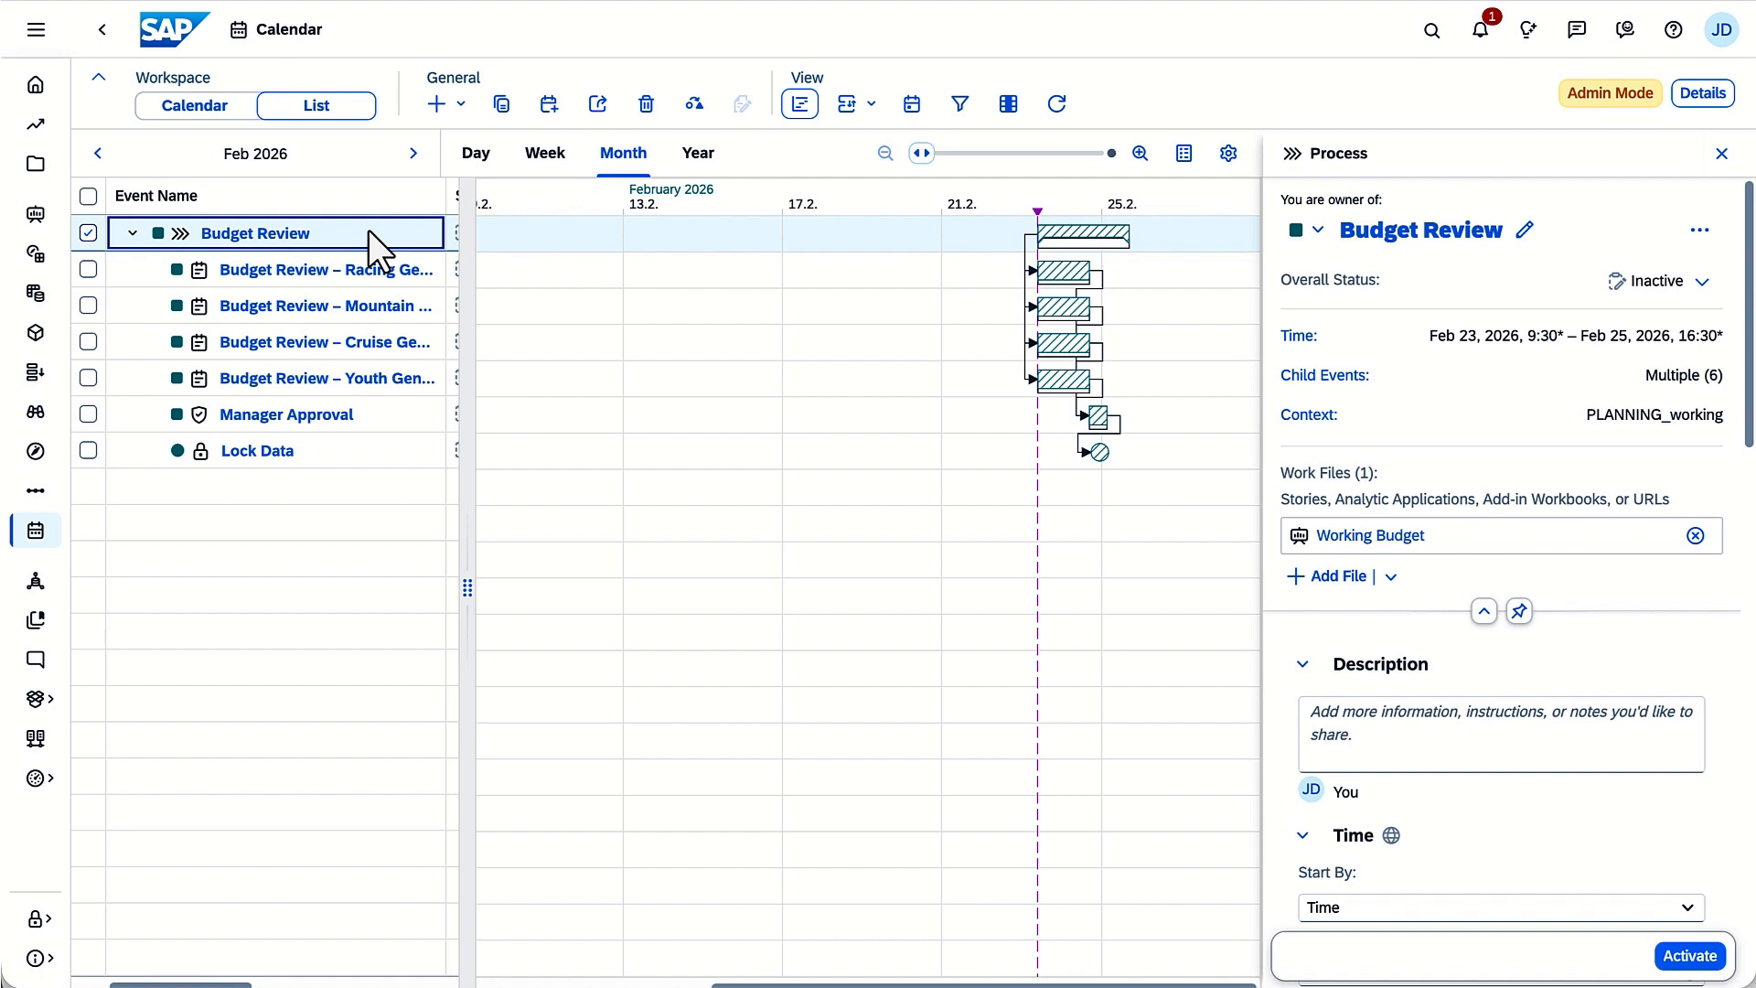
click(547, 112)
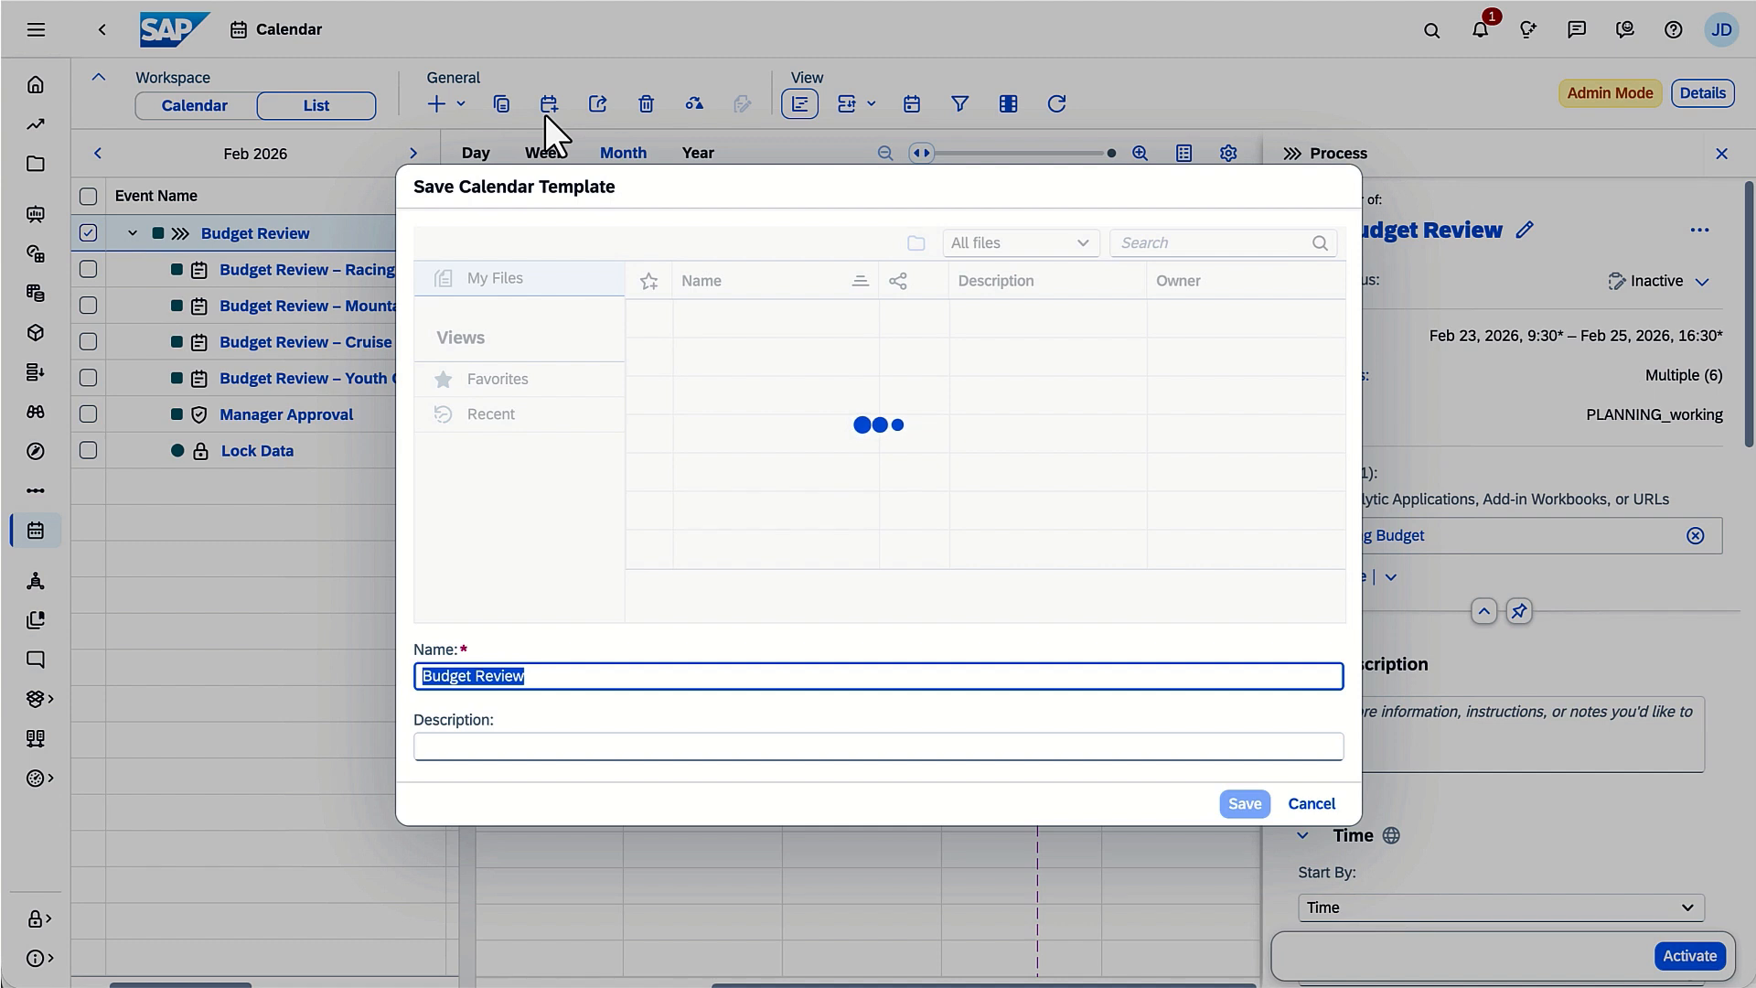